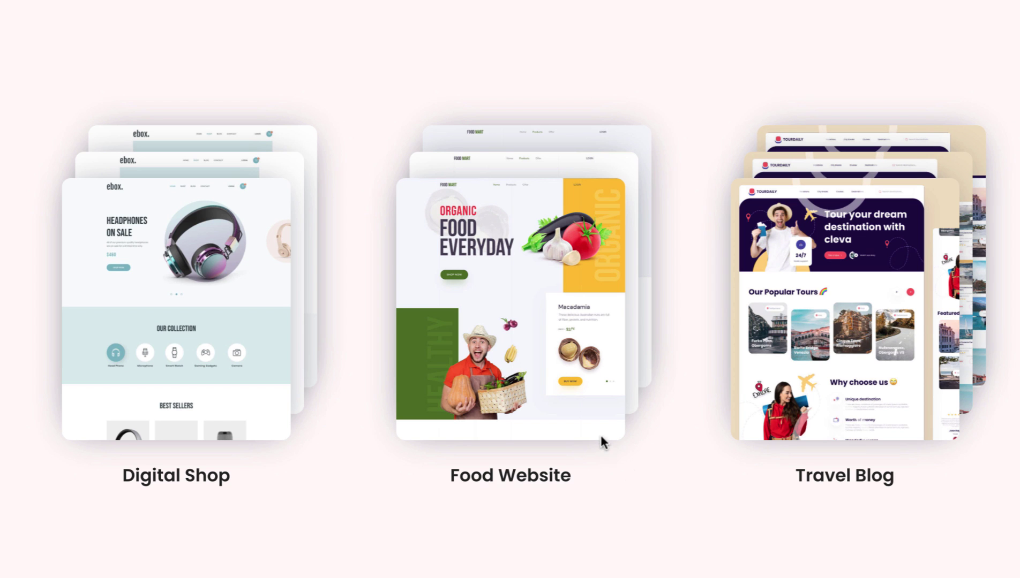
Preview the finished hover cards, then open the blank portfolio card page in the Elementor editor
mouse_move(534, 337)
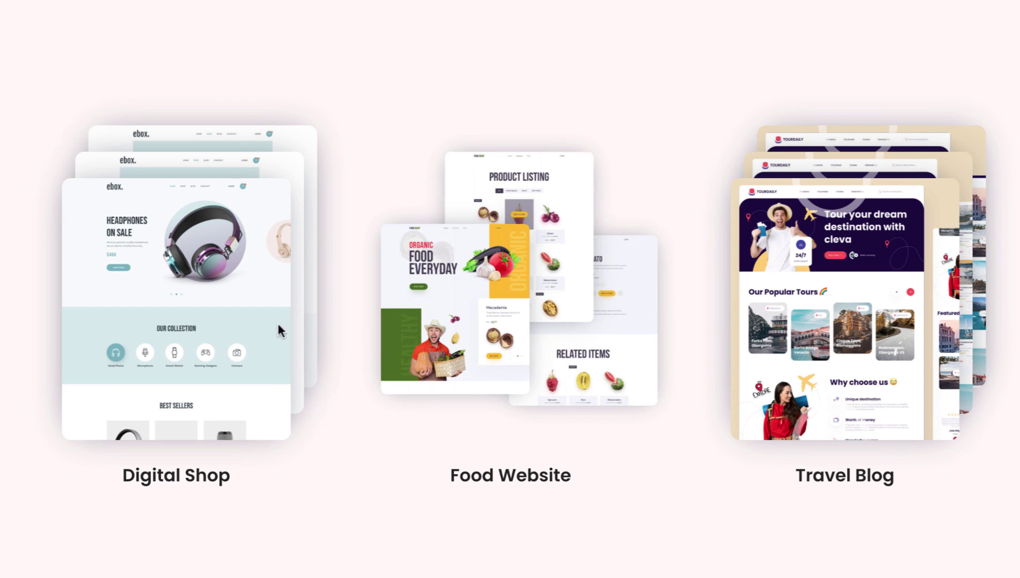
mouse_move(586, 365)
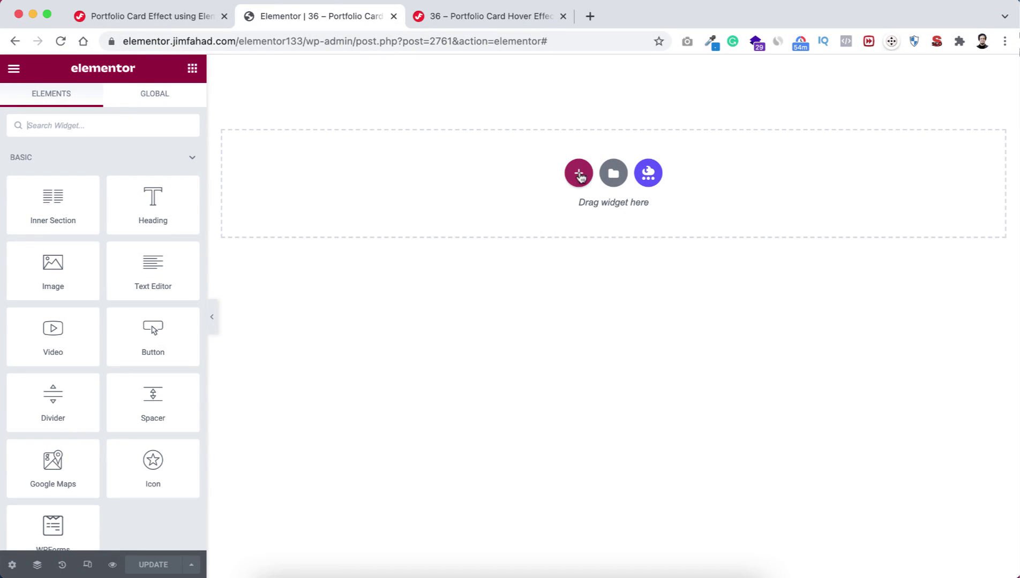
Add a three-column section with a minimum height of 100 VH
left_click(579, 174)
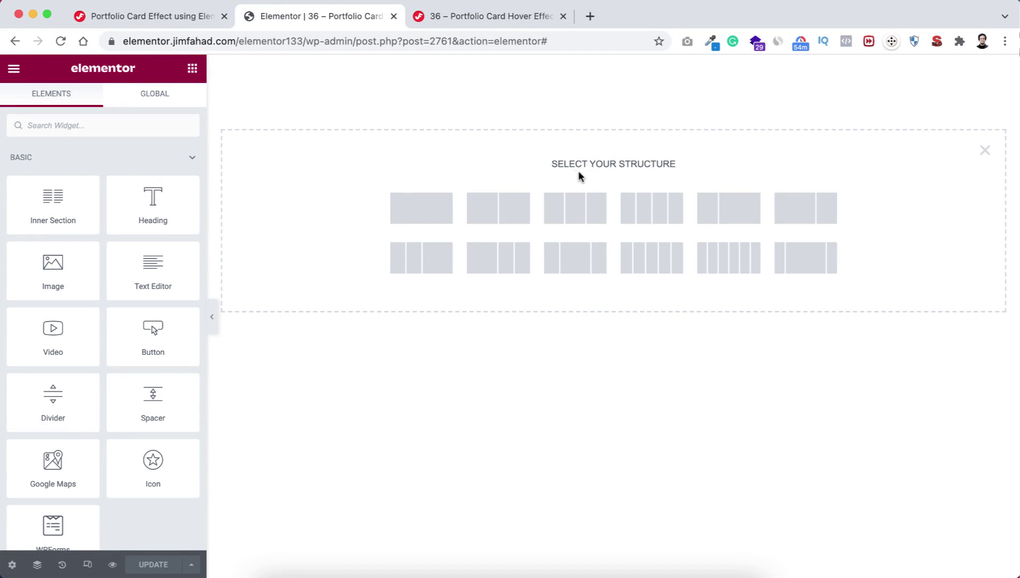
left_click(583, 213)
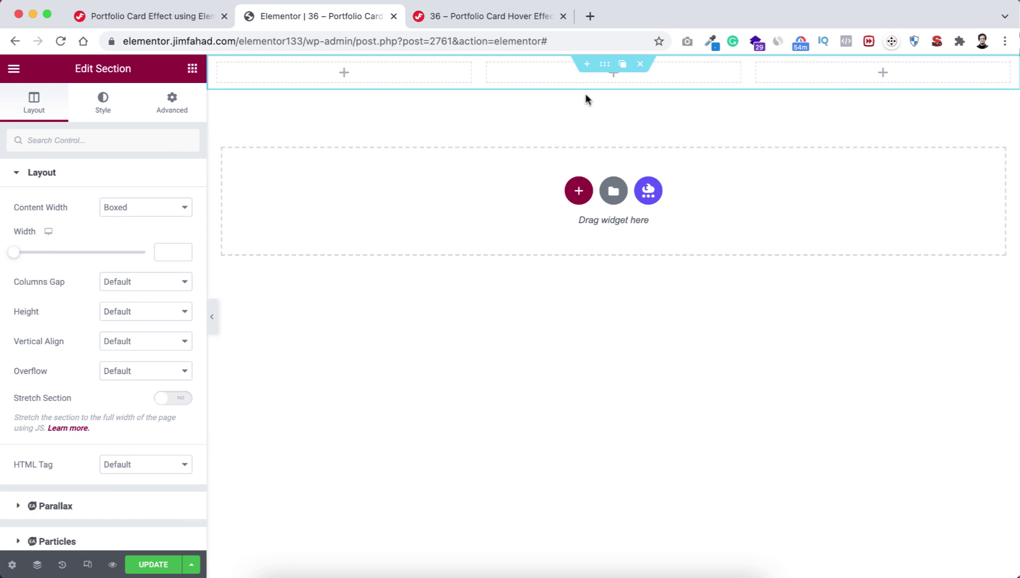
left_click(142, 312)
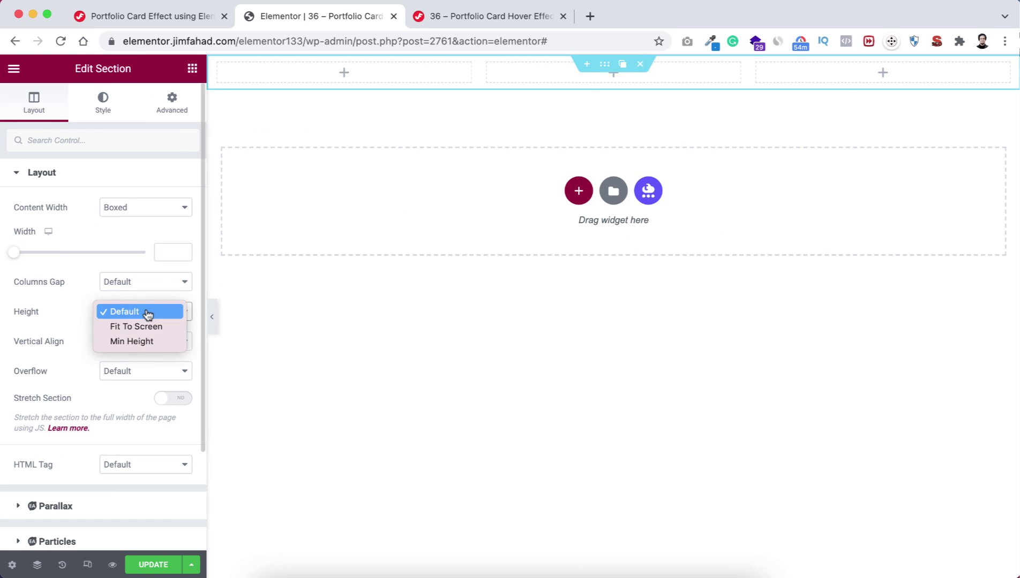
left_click(134, 342)
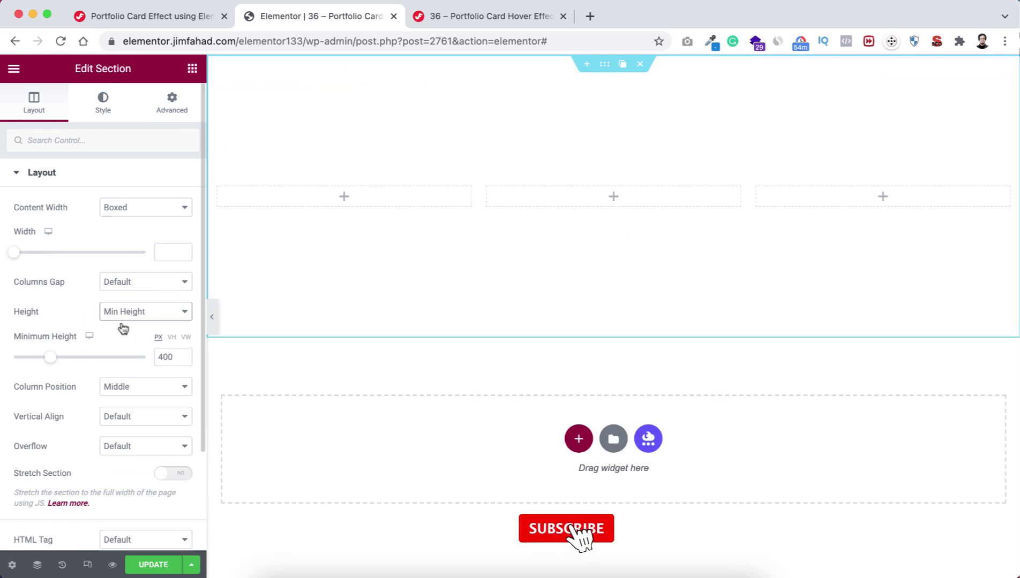
left_click(172, 338)
left_click_drag(11, 359, 179, 364)
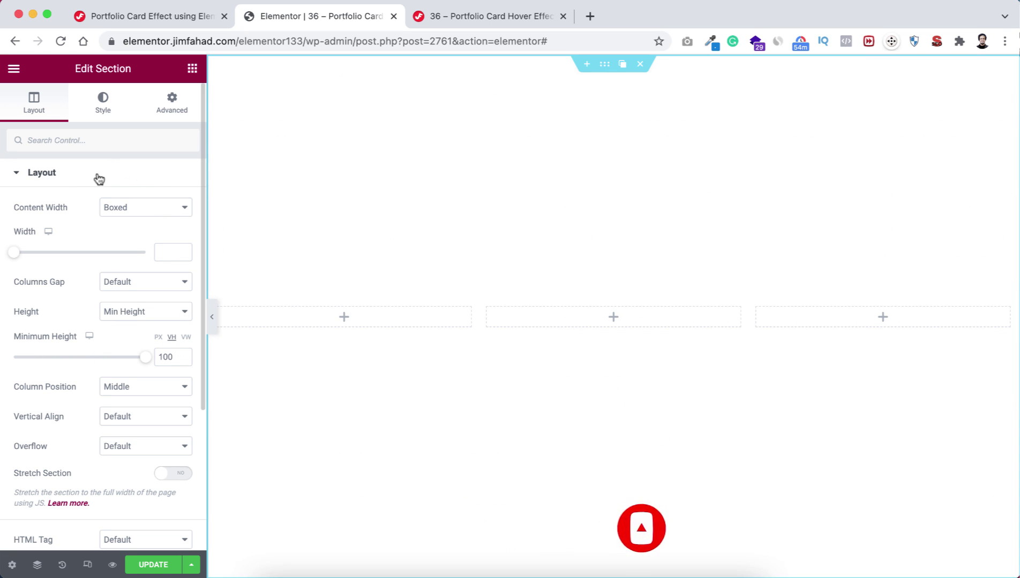
Give the section a Classic #fff5f5 background and drop an inner section into the middle column
left_click(108, 106)
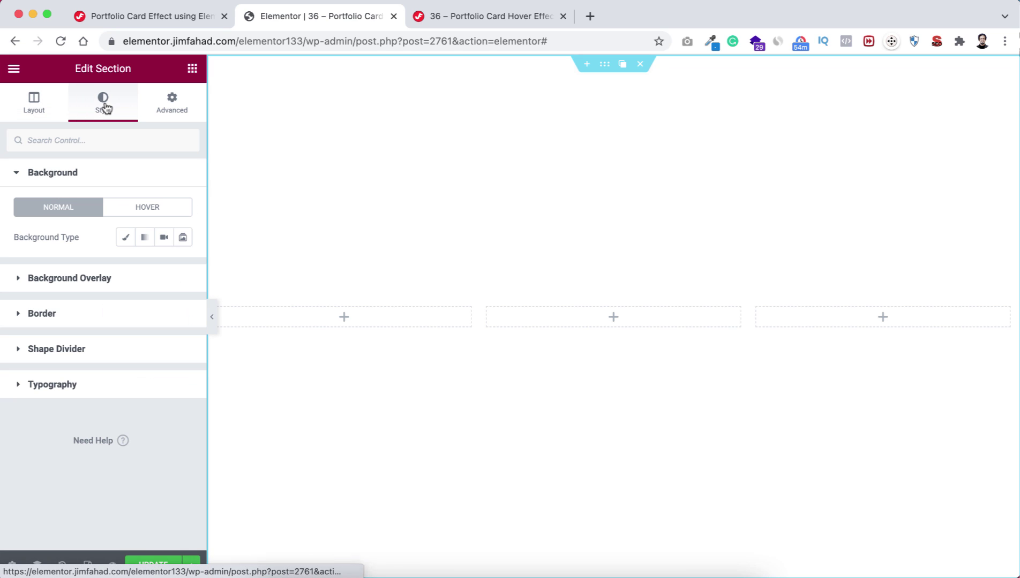
left_click(125, 239)
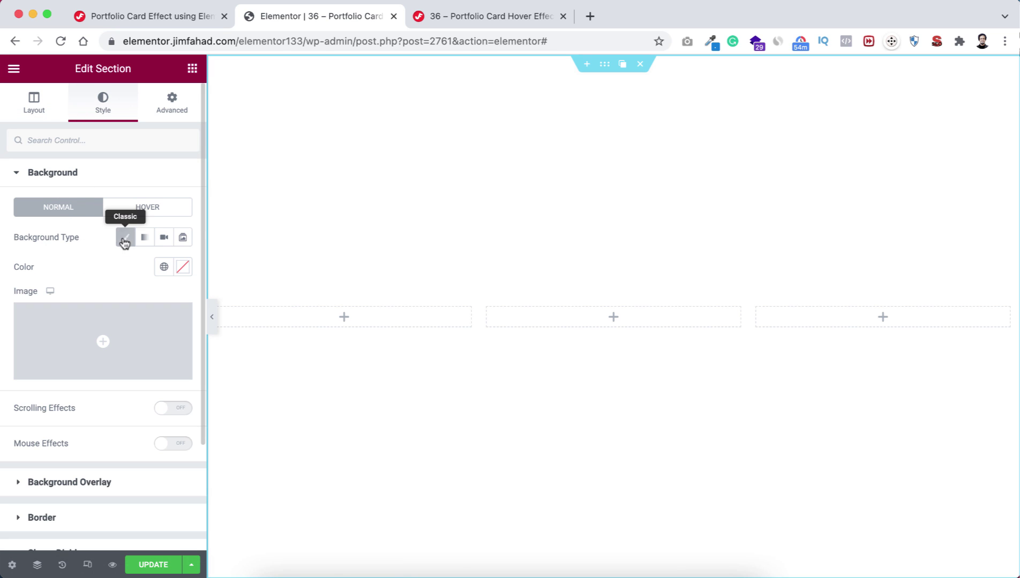
left_click(183, 268)
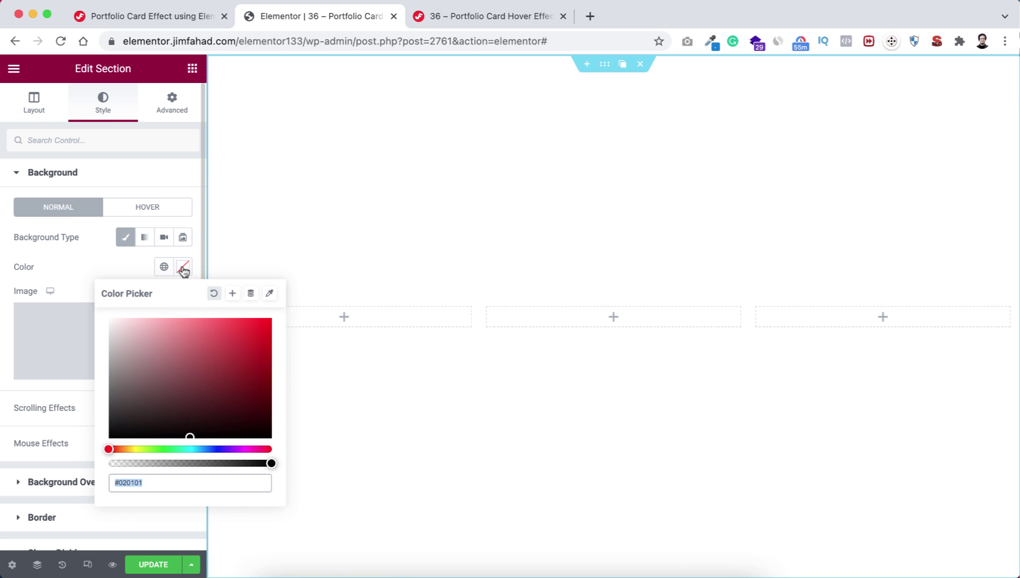
type("#fff")
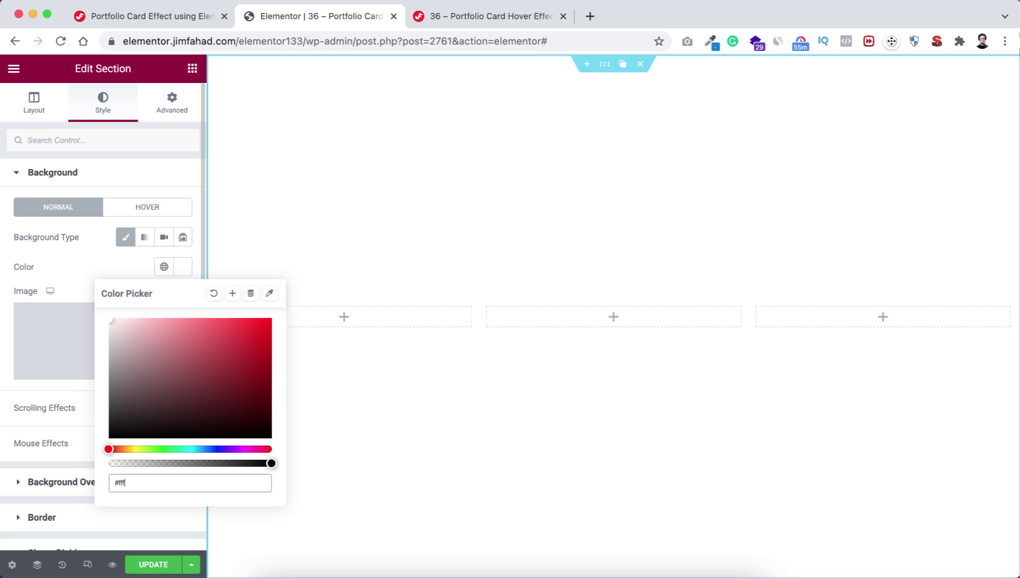
type("5f5")
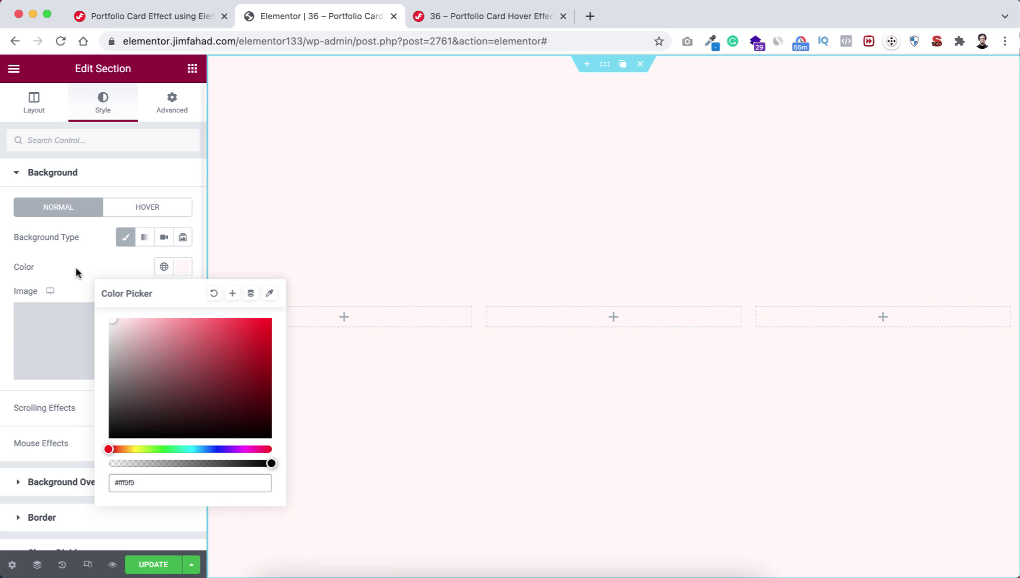
left_click(76, 273)
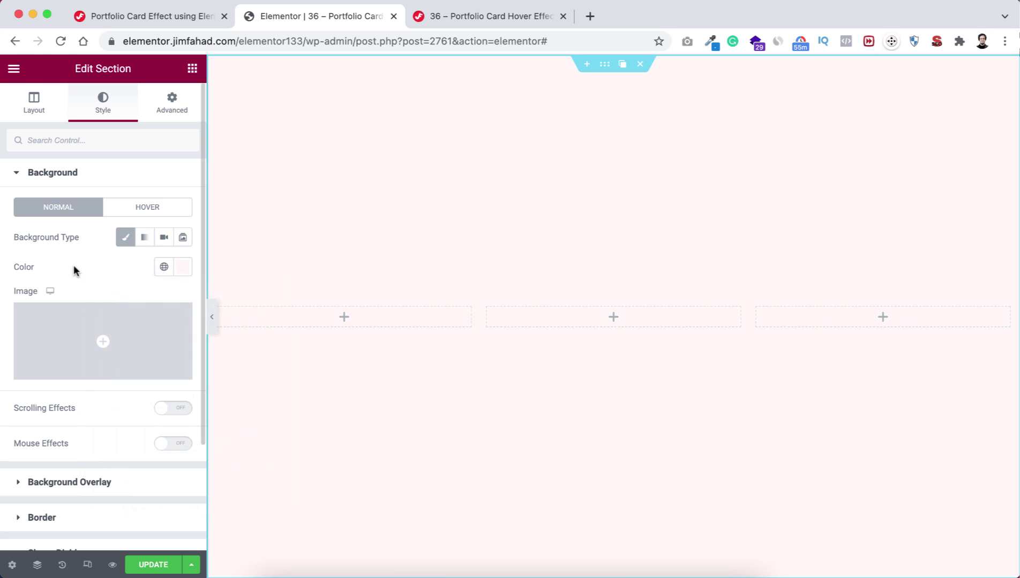
left_click(614, 318)
left_click_drag(75, 211, 611, 316)
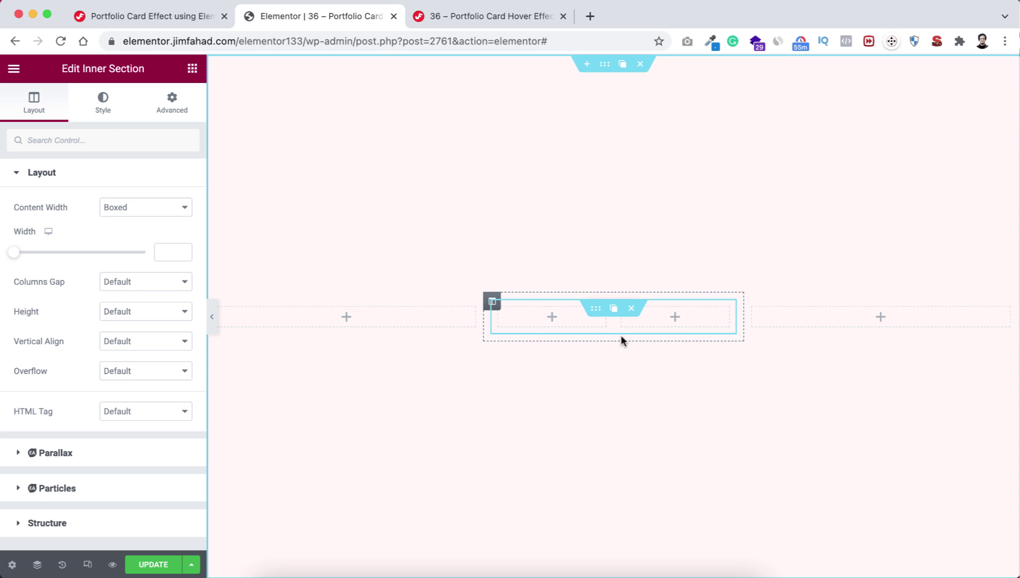
Add a heading below the inner section reading 'Food Website'
left_click(194, 70)
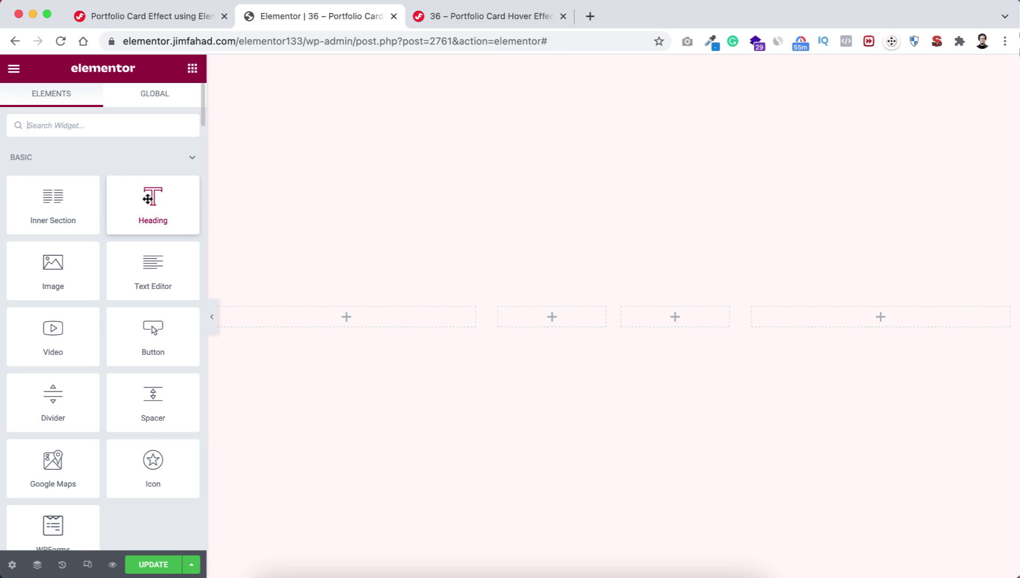
left_click_drag(211, 213, 626, 335)
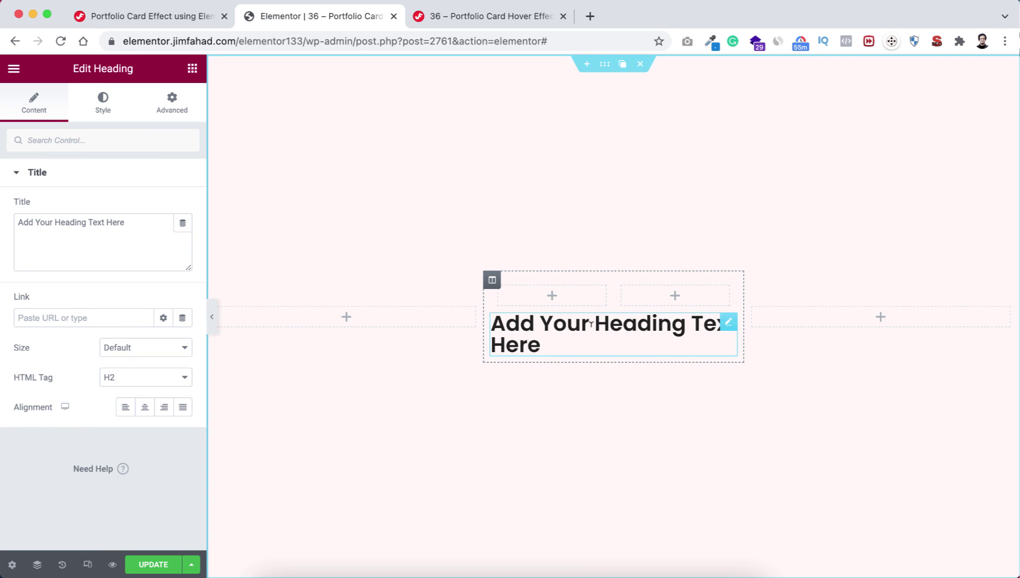
triple_click(585, 323)
type("F")
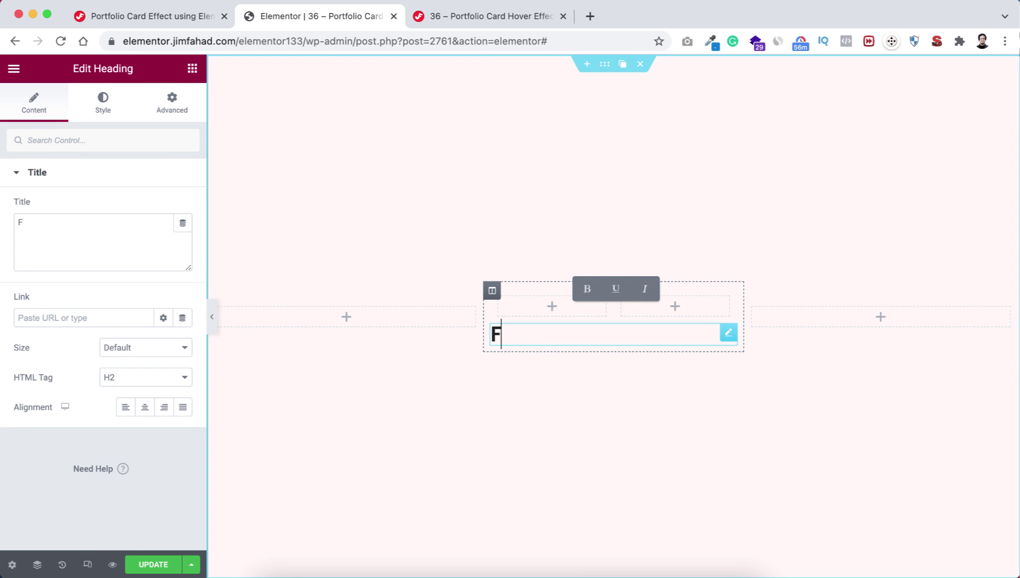
type("ood Website")
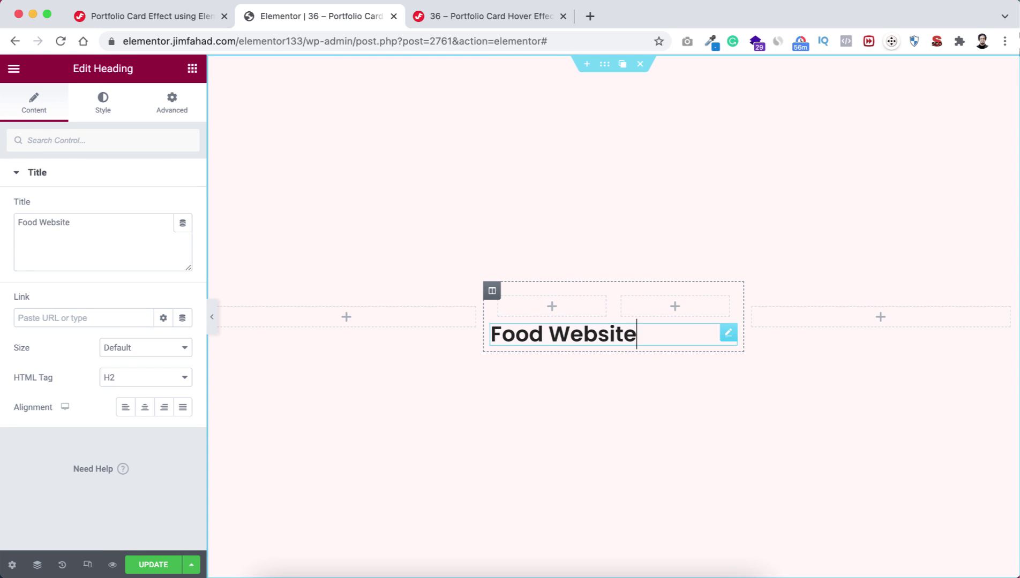
Make the heading a centred H4 with a 30 px top margin
left_click(141, 378)
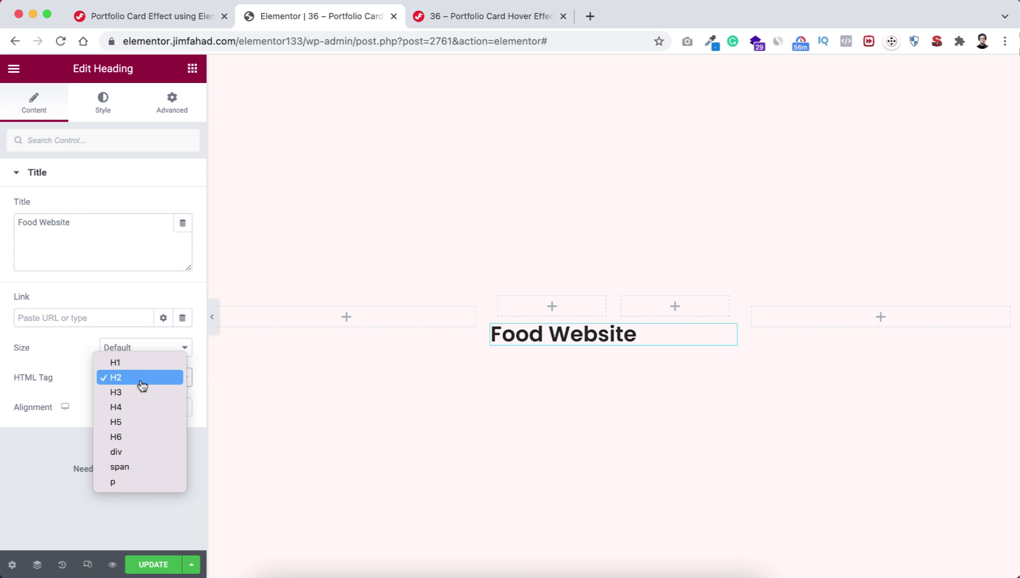
left_click(138, 412)
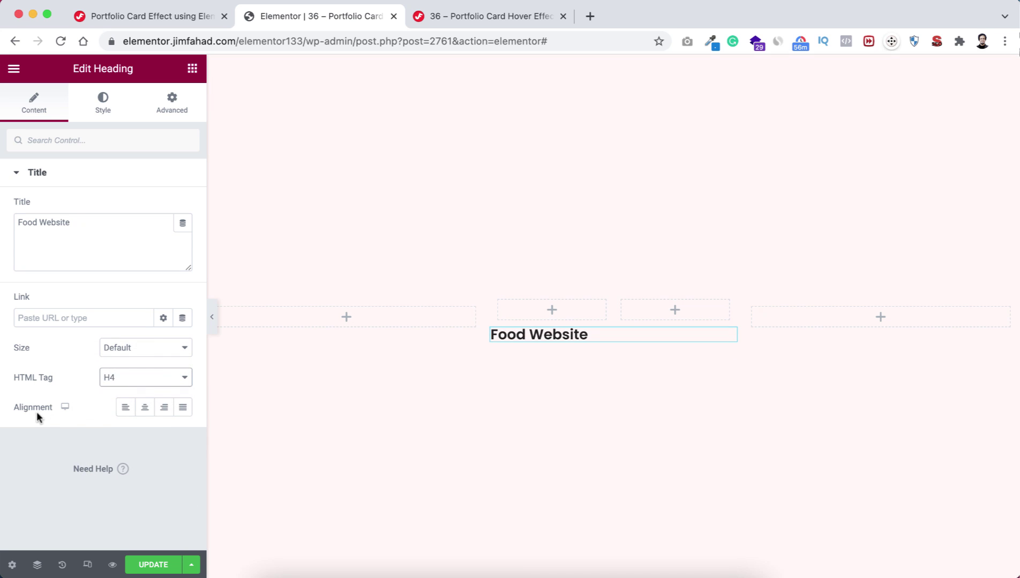
left_click(145, 408)
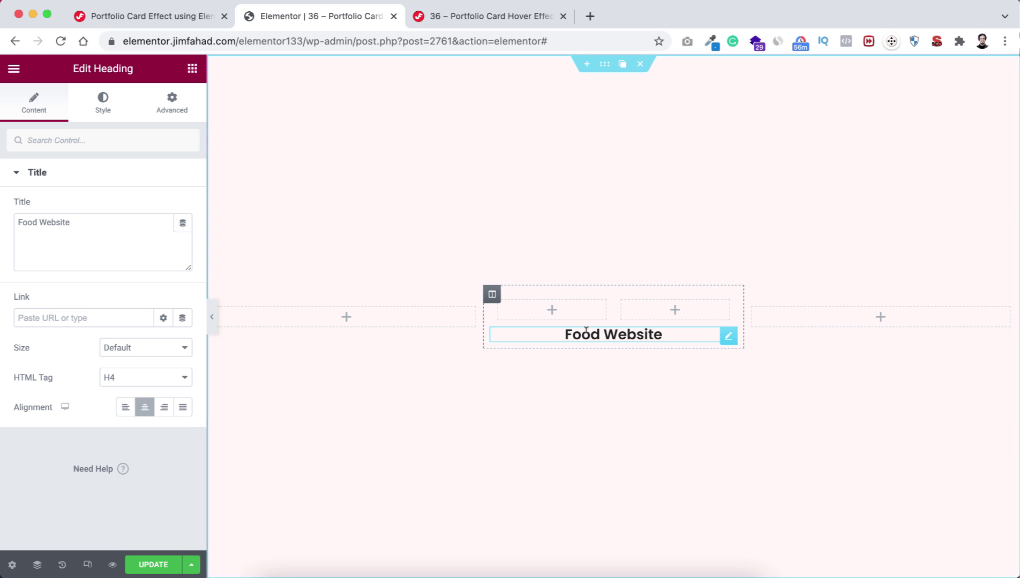
left_click(177, 101)
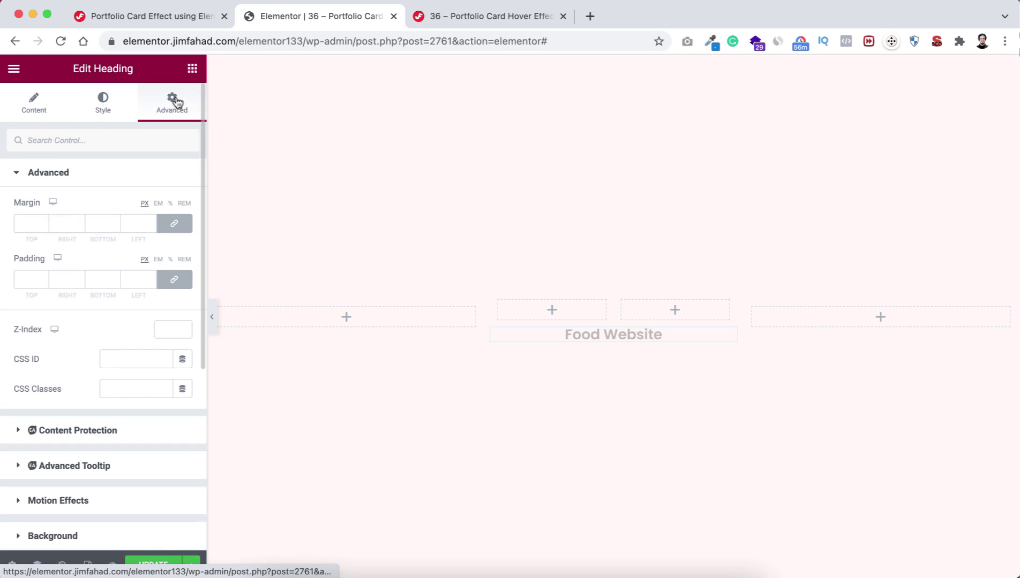
left_click(174, 224)
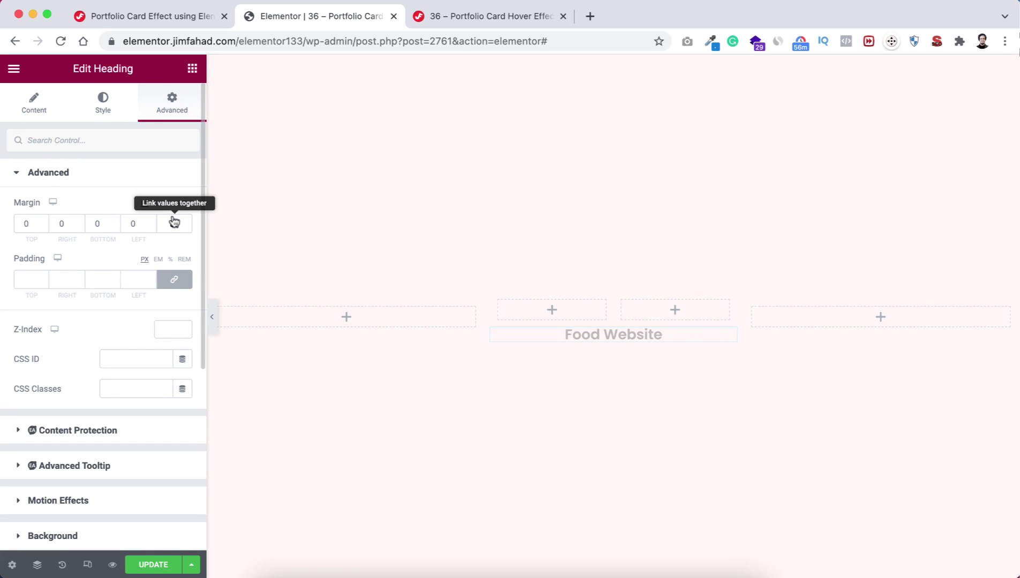
left_click(23, 222)
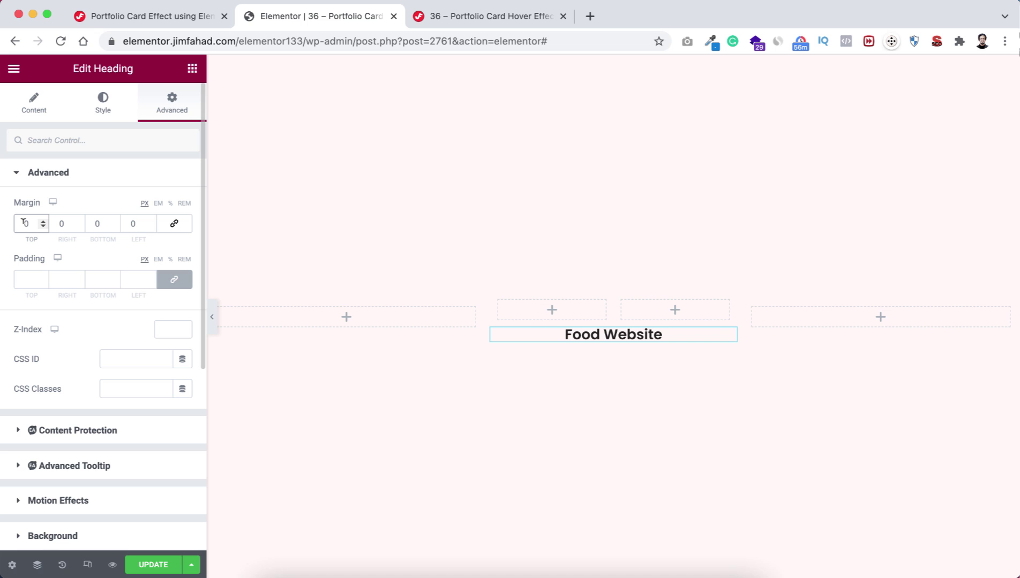
type("3")
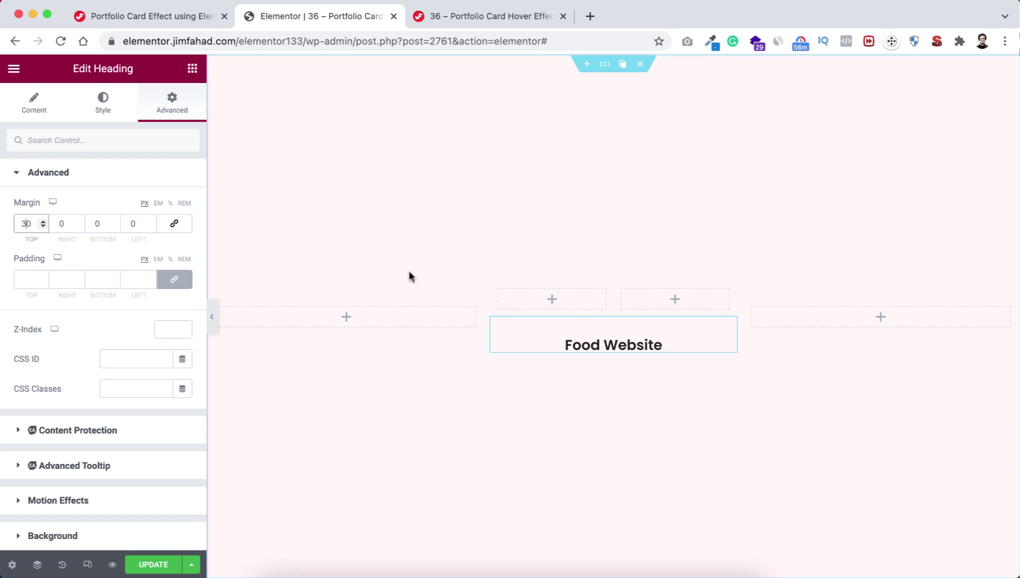
mouse_move(592, 291)
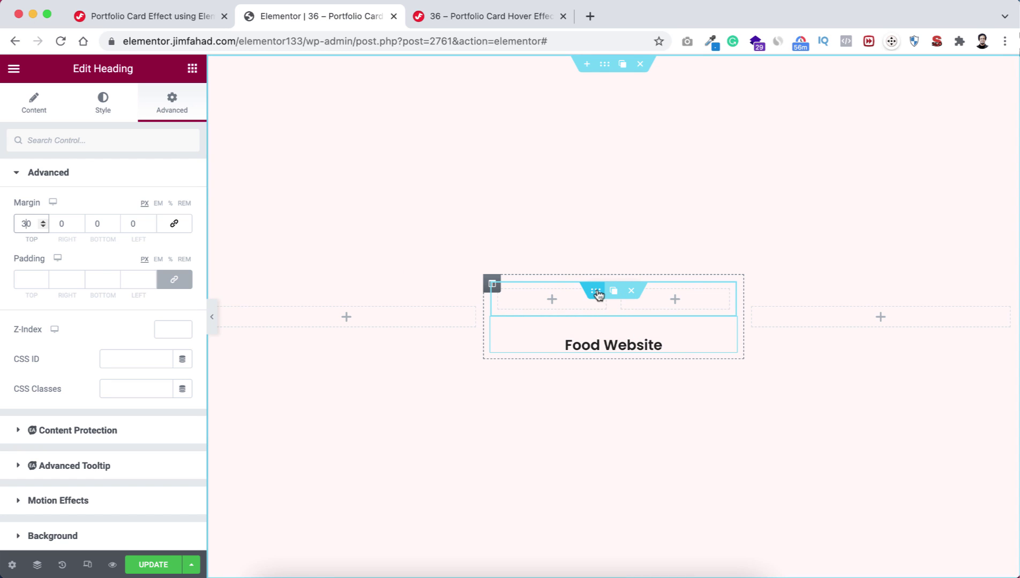
Set the inner section's minimum height to 380 px and delete its right column
left_click(598, 293)
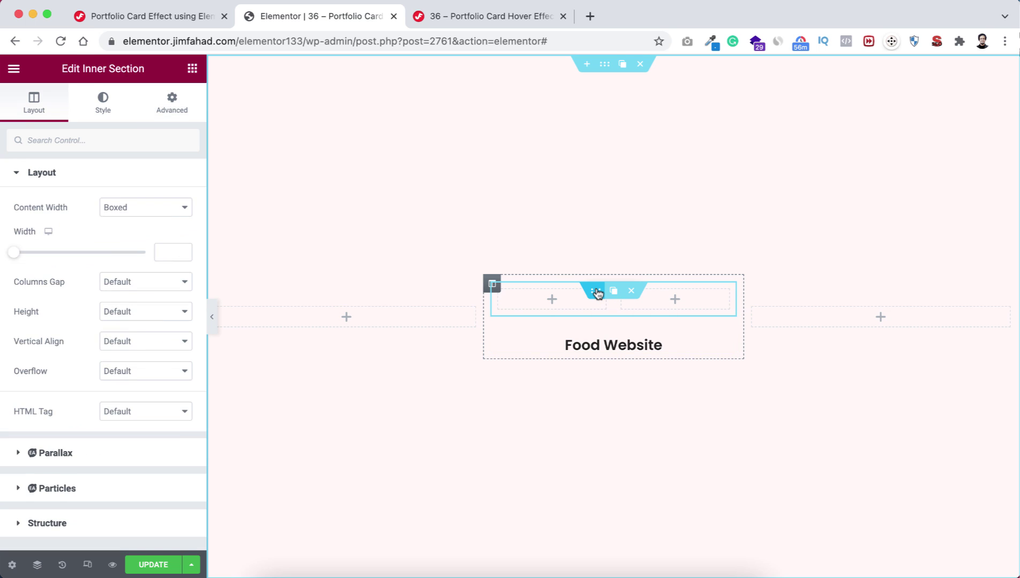
left_click(128, 315)
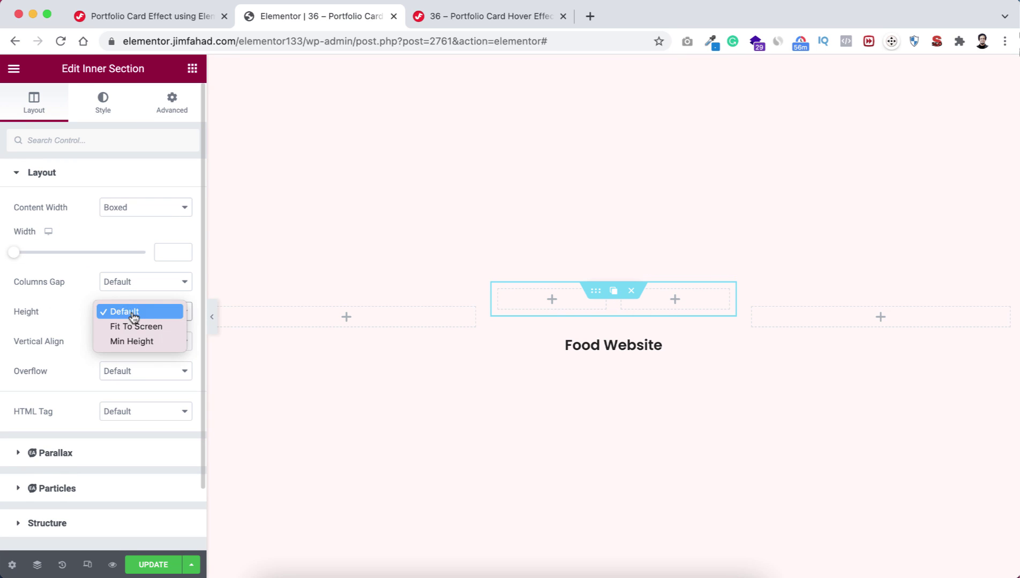
left_click(132, 340)
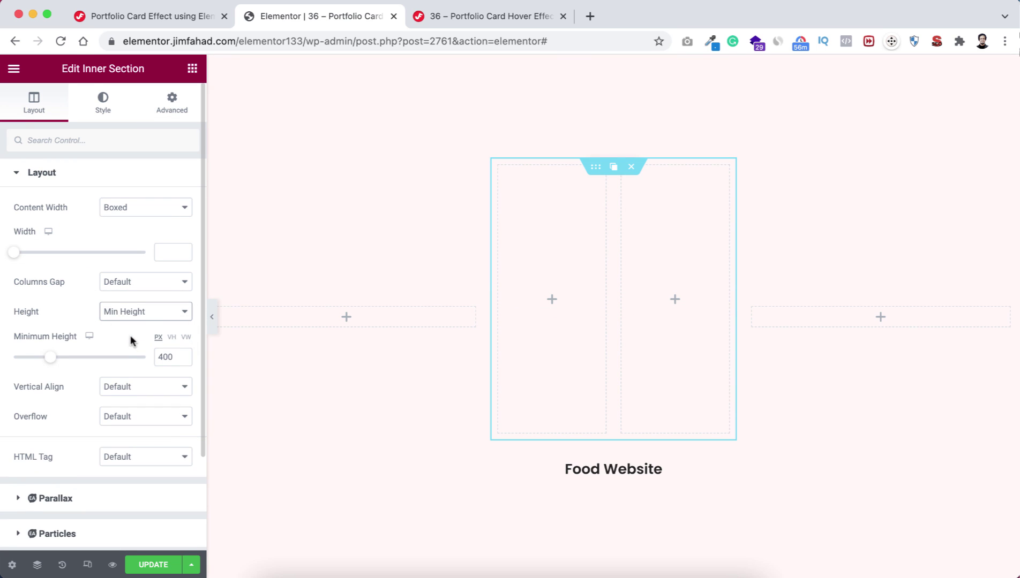
left_click_drag(158, 357, 168, 358)
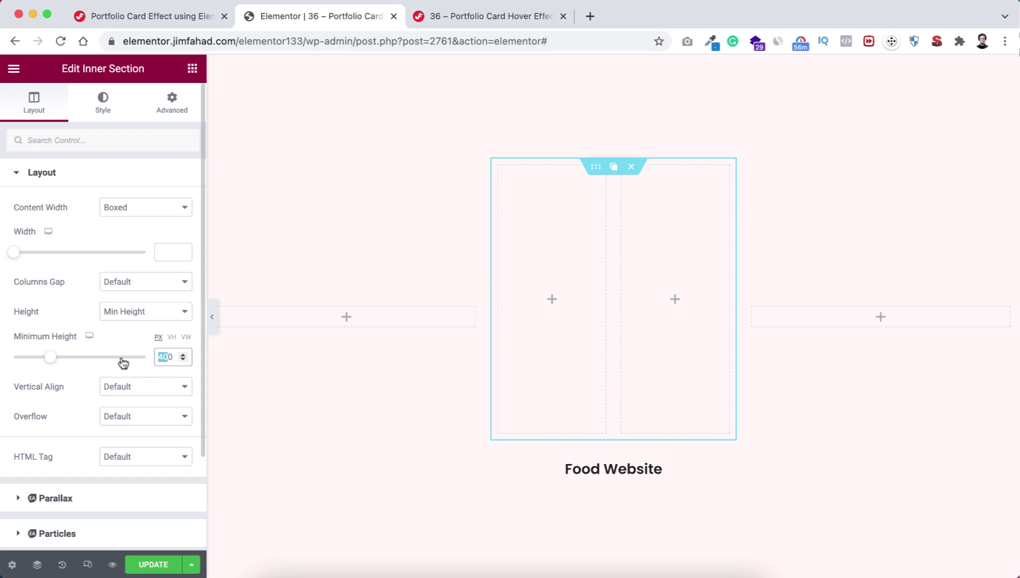
type("380")
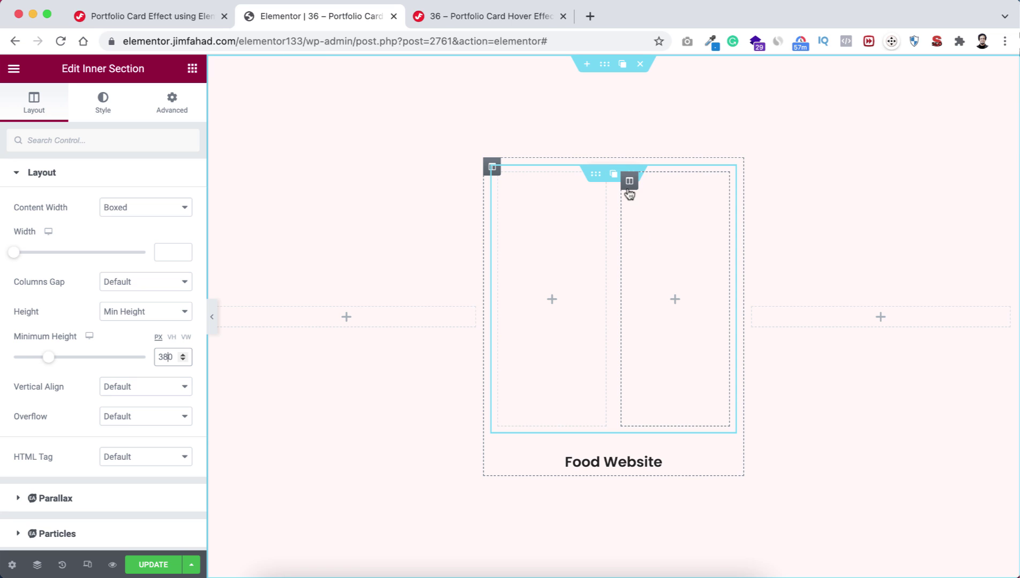
mouse_move(630, 181)
left_click(682, 181)
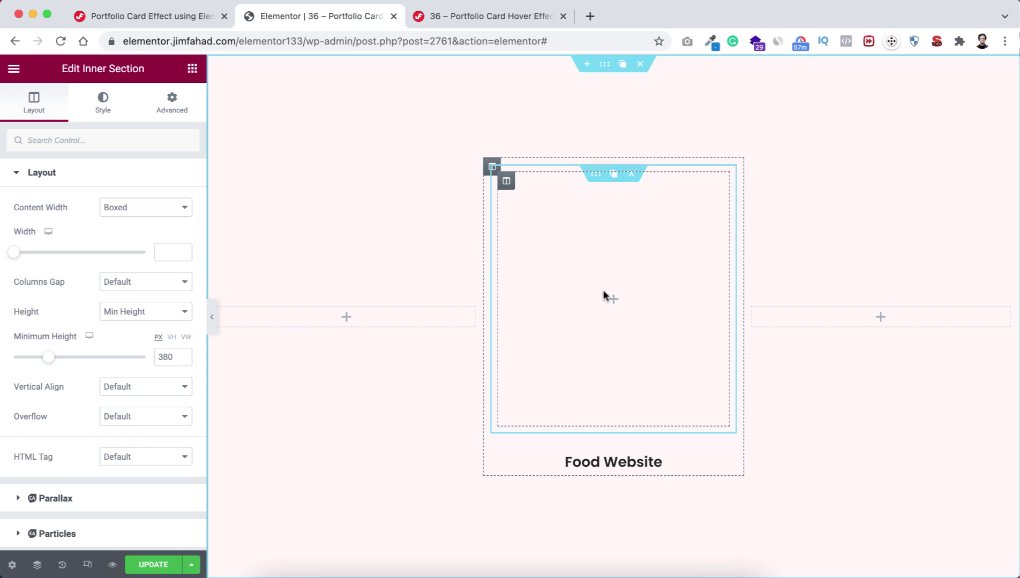
Add an Image widget to the column and select the food-mart grocery shop thumbnail in the Media Library
left_click(613, 299)
left_click_drag(43, 272, 622, 295)
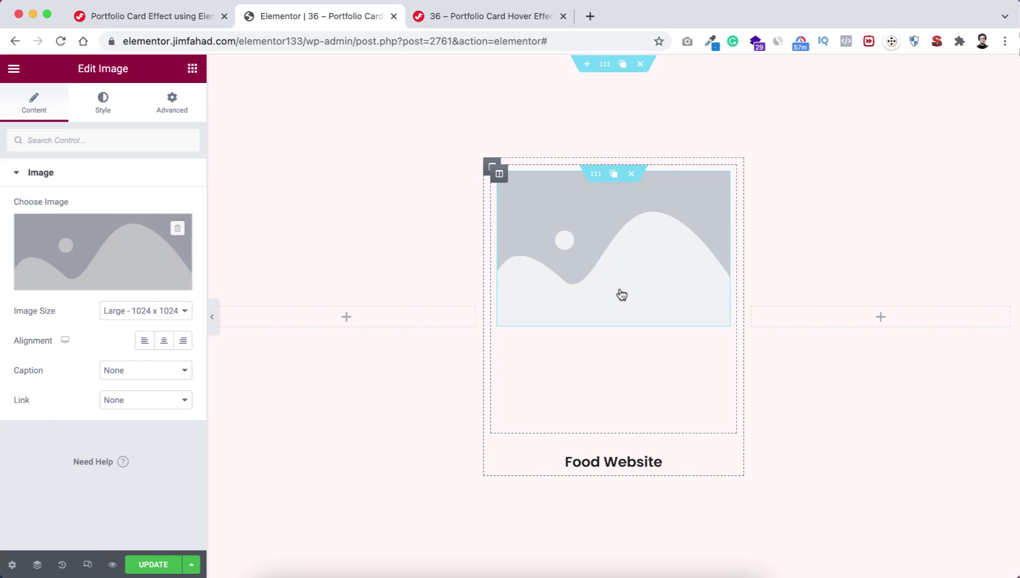
left_click(99, 250)
left_click(431, 345)
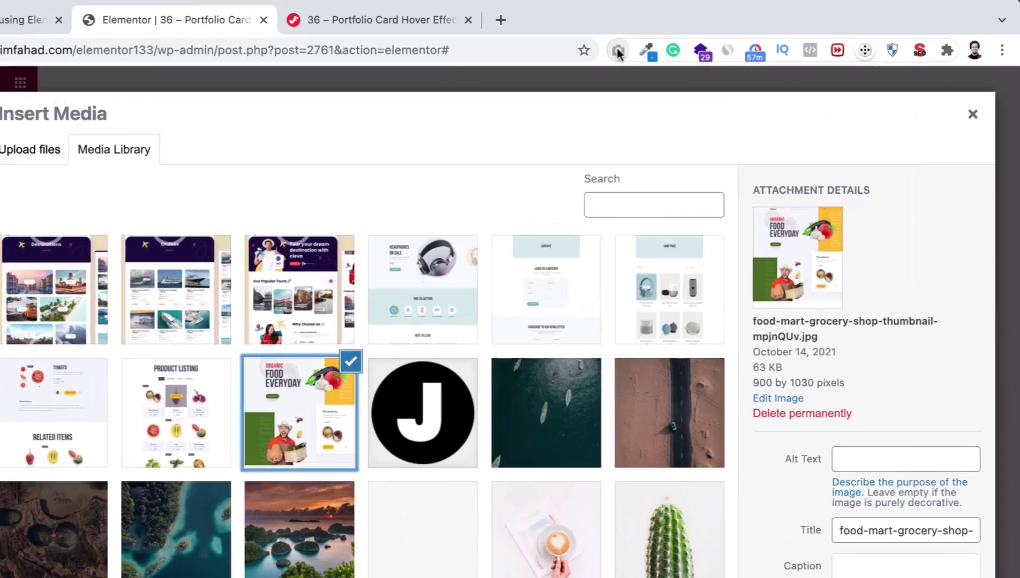
right_click(686, 42)
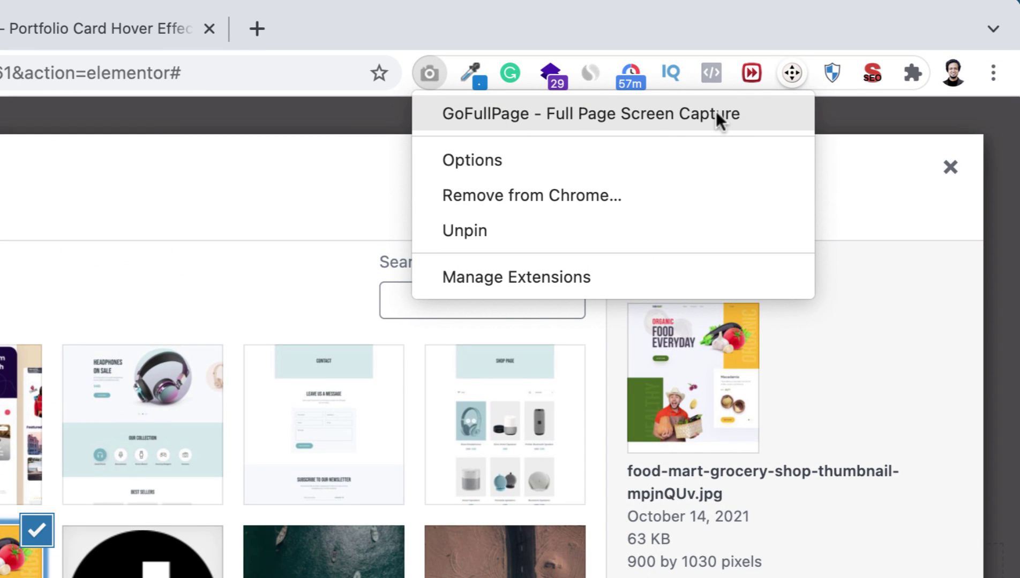
left_click(425, 25)
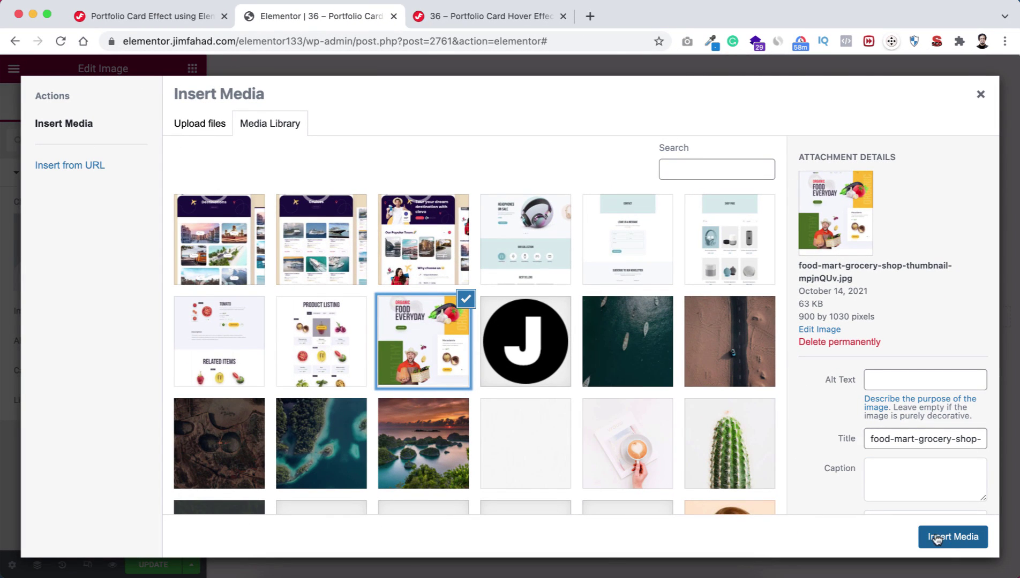
Insert the Organic Food Everyday screenshot at Full image size, centre-aligned
left_click(952, 537)
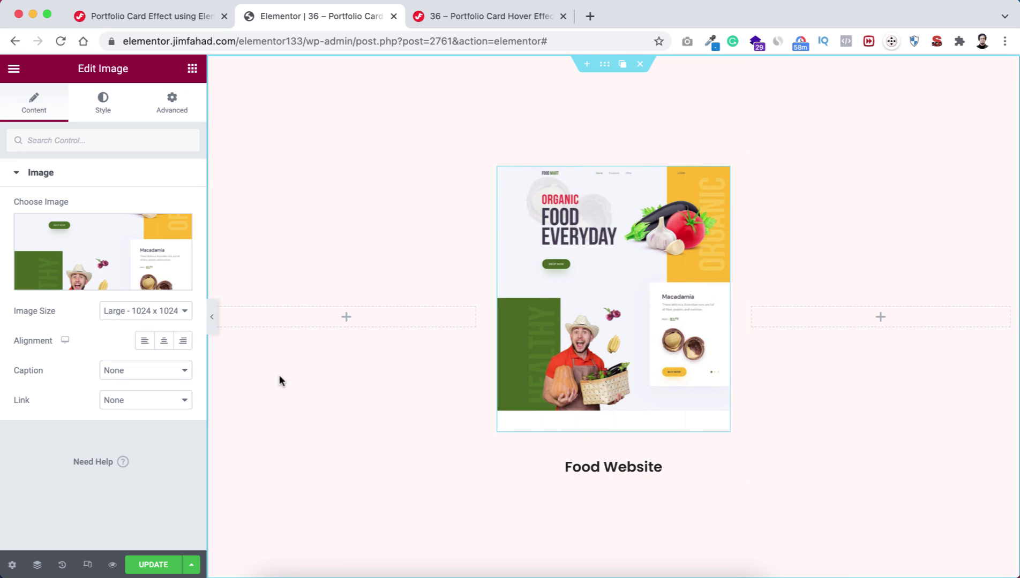
left_click(128, 316)
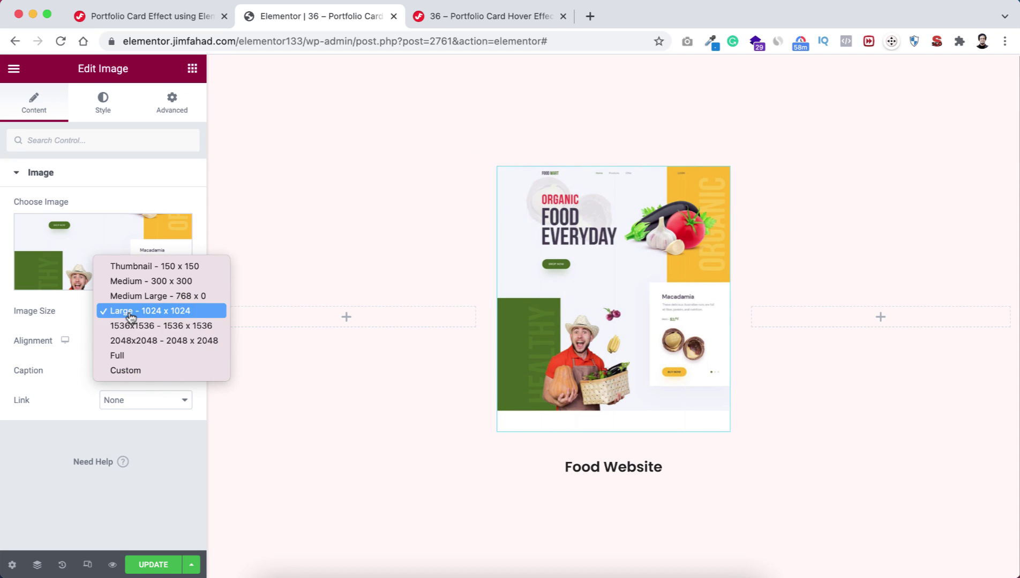
left_click(118, 357)
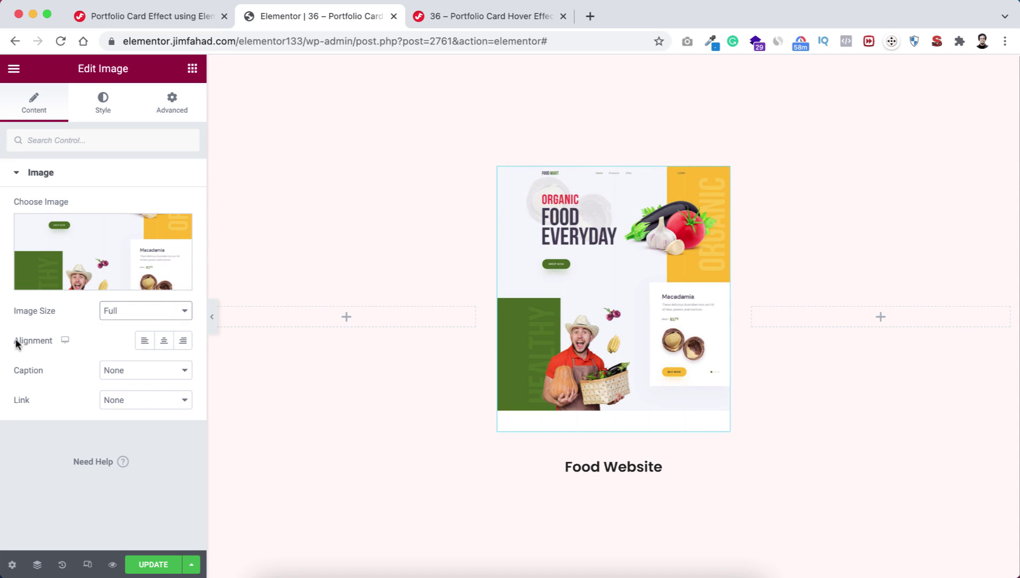
left_click(161, 344)
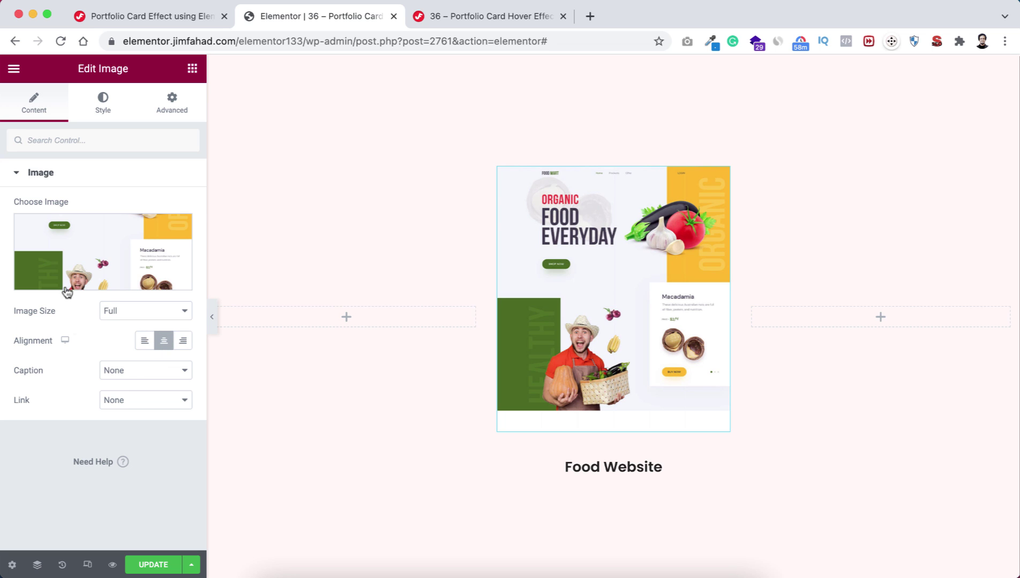
Set the image width to 260 px and its border radius to 10
left_click(107, 111)
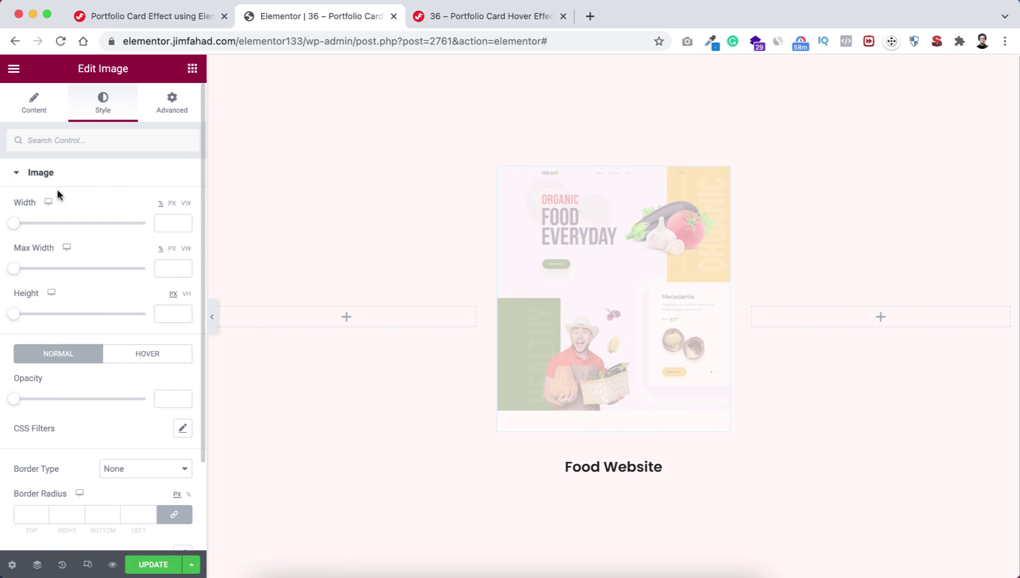
left_click(173, 205)
left_click(166, 221)
type("260")
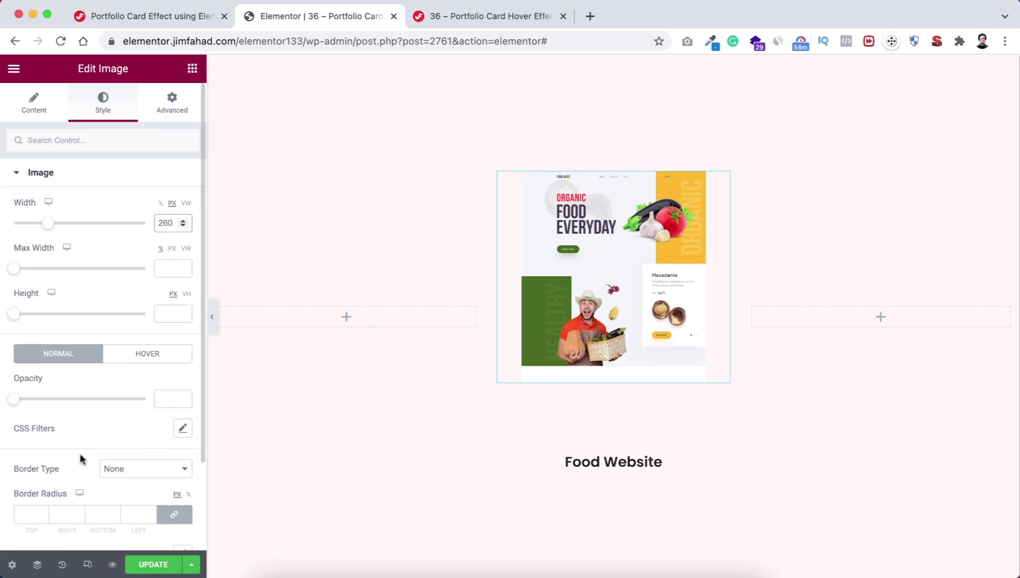
scroll(80, 458, "down", 3)
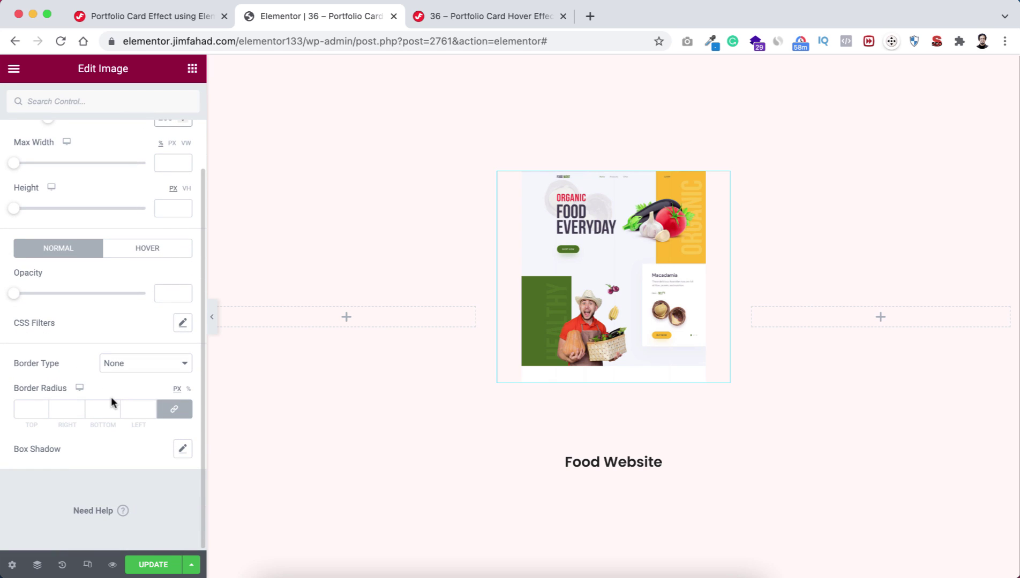
left_click(26, 410)
type("10")
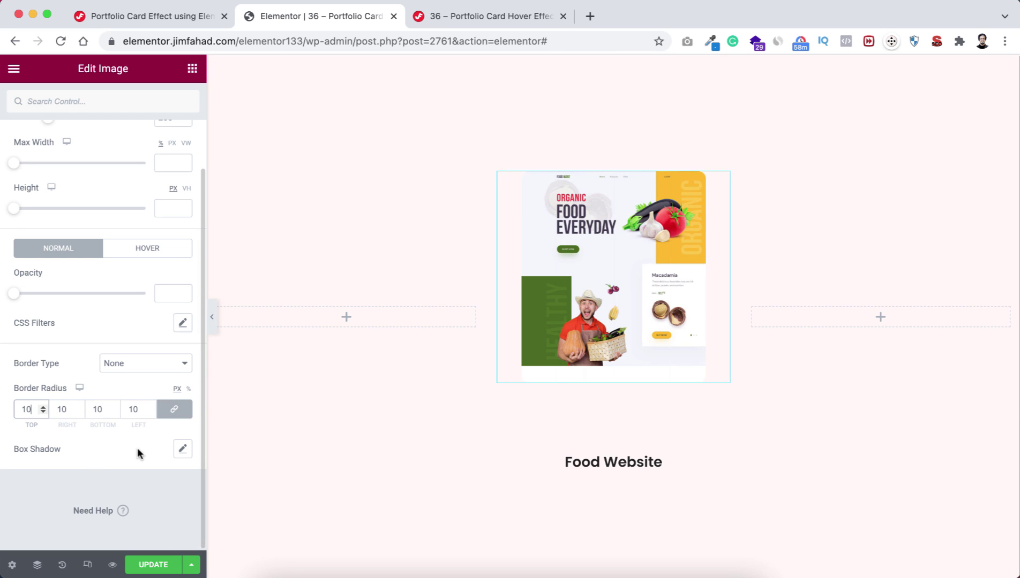
Add a box shadow to the image with blur 40 and spread -14
scroll(138, 454, "down", 1)
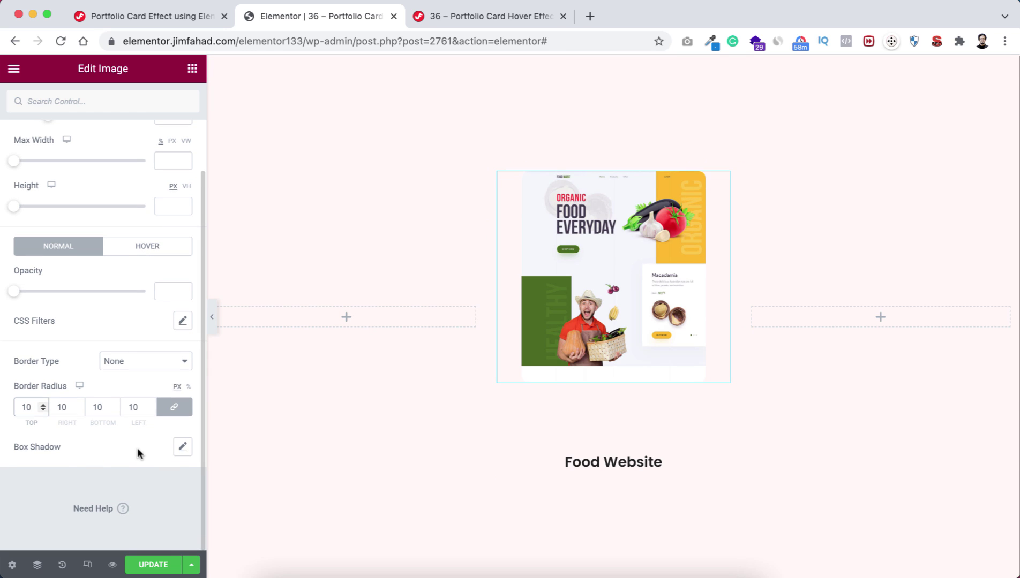
left_click(183, 448)
scroll(109, 471, "down", 3)
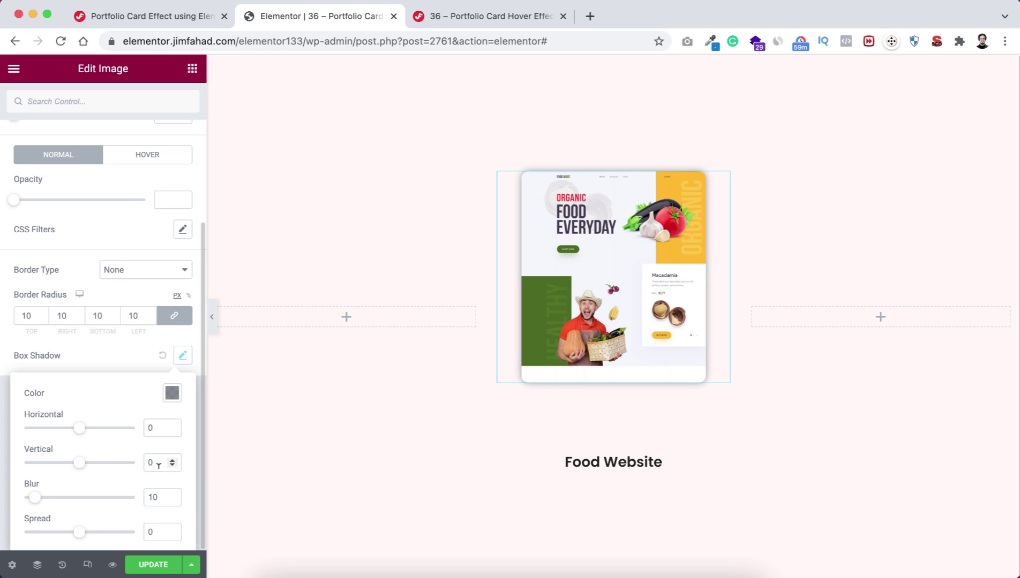
left_click(152, 496)
type("4")
scroll(140, 486, "down", 1)
left_click_drag(81, 529, 75, 530)
left_click(103, 349)
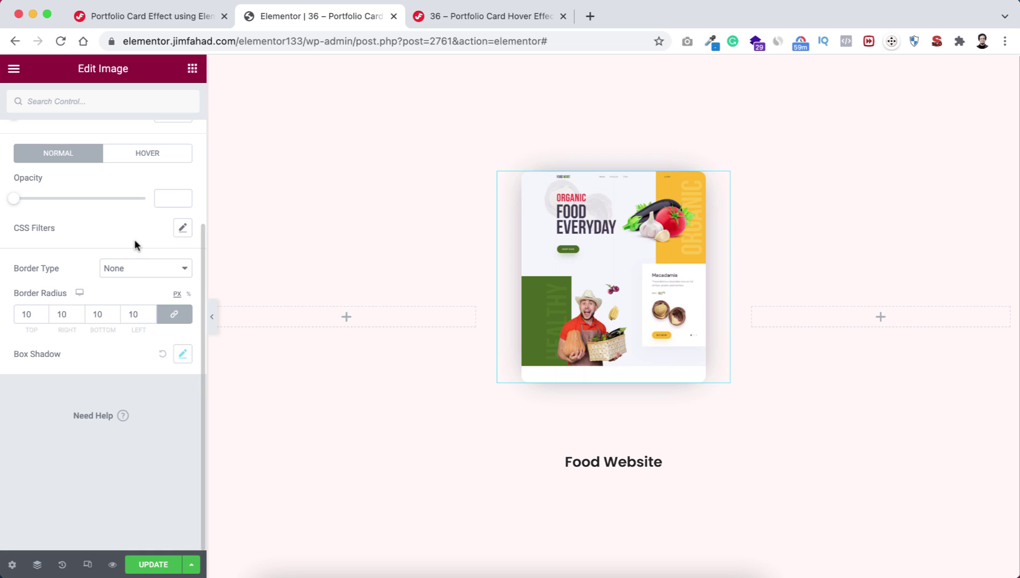
scroll(135, 240, "up", 4)
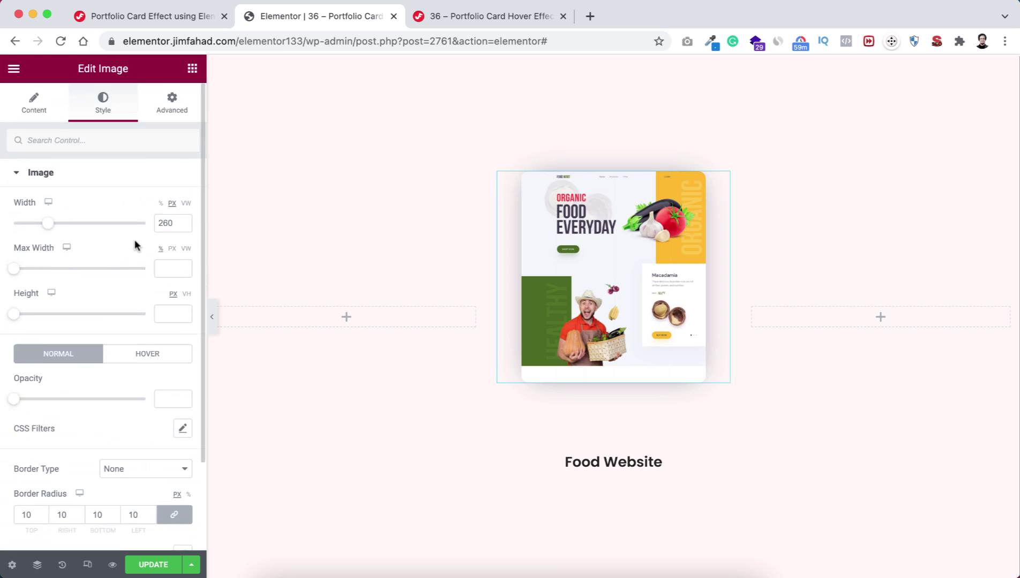
Set the image's position to Absolute with Bottom vertical orientation
left_click(171, 102)
scroll(133, 516, "down", 5)
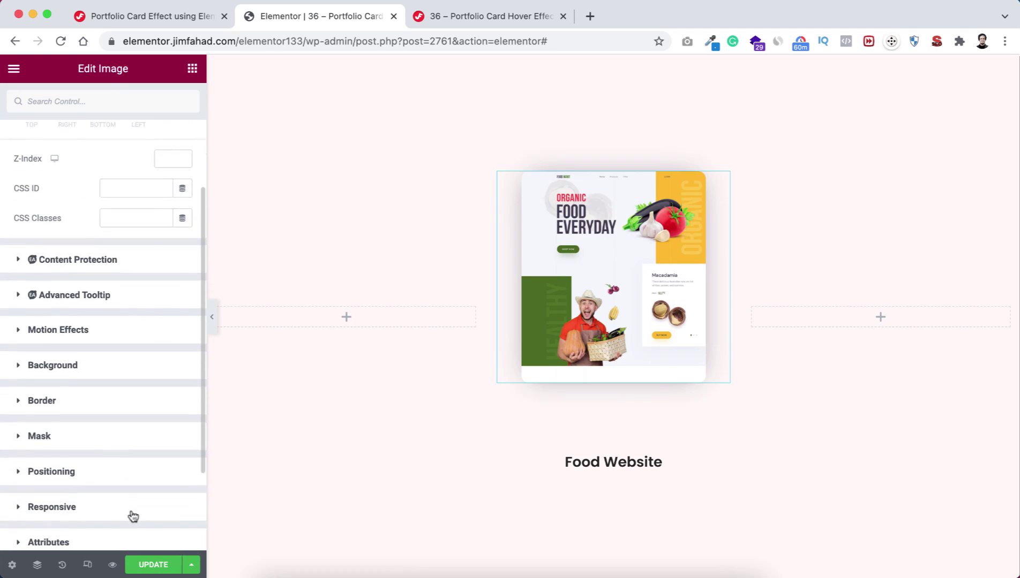
left_click(118, 423)
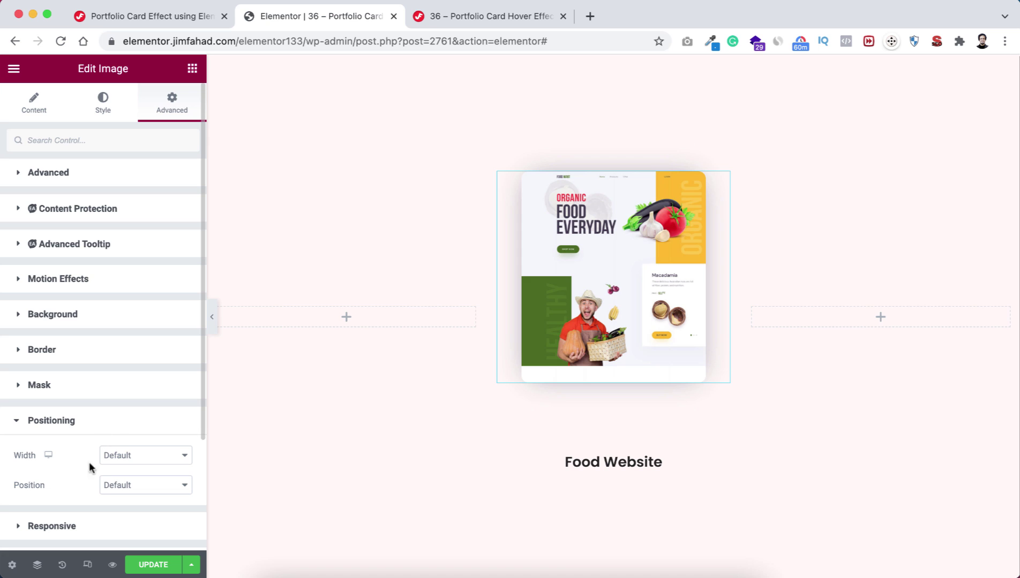
scroll(80, 498, "down", 3)
left_click(105, 415)
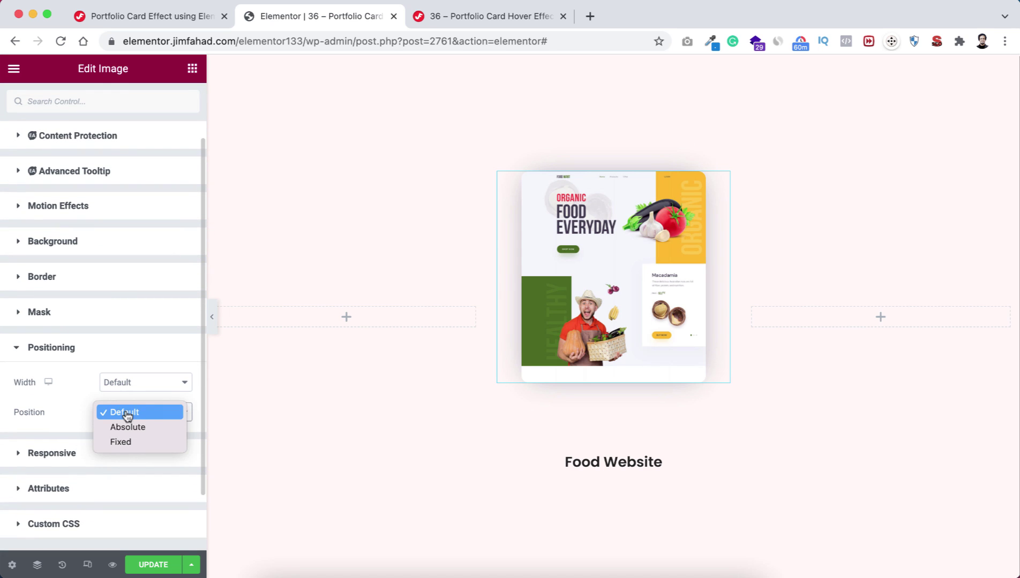
left_click(126, 424)
scroll(126, 428, "down", 2)
scroll(125, 427, "down", 3)
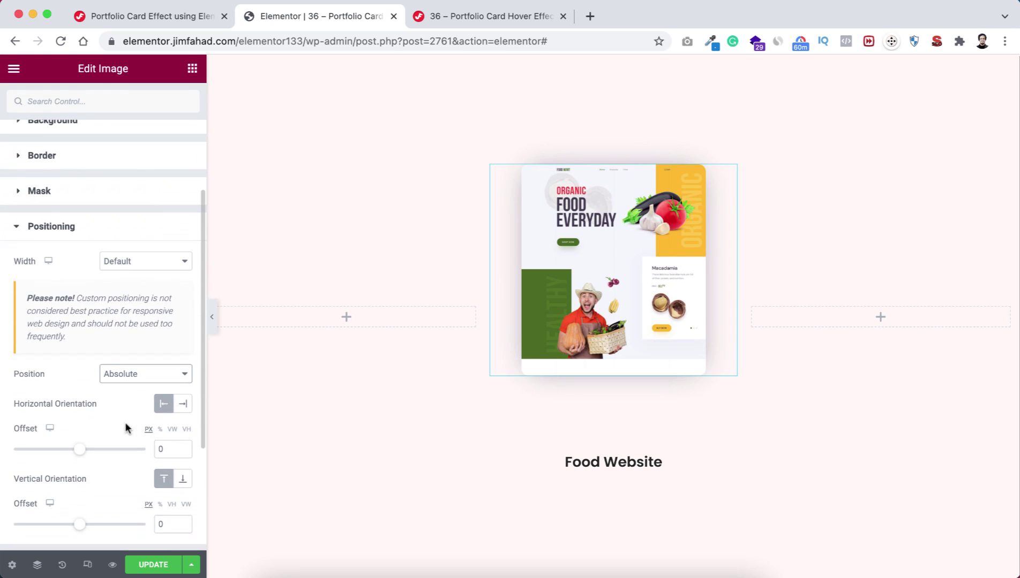
scroll(122, 408, "down", 1)
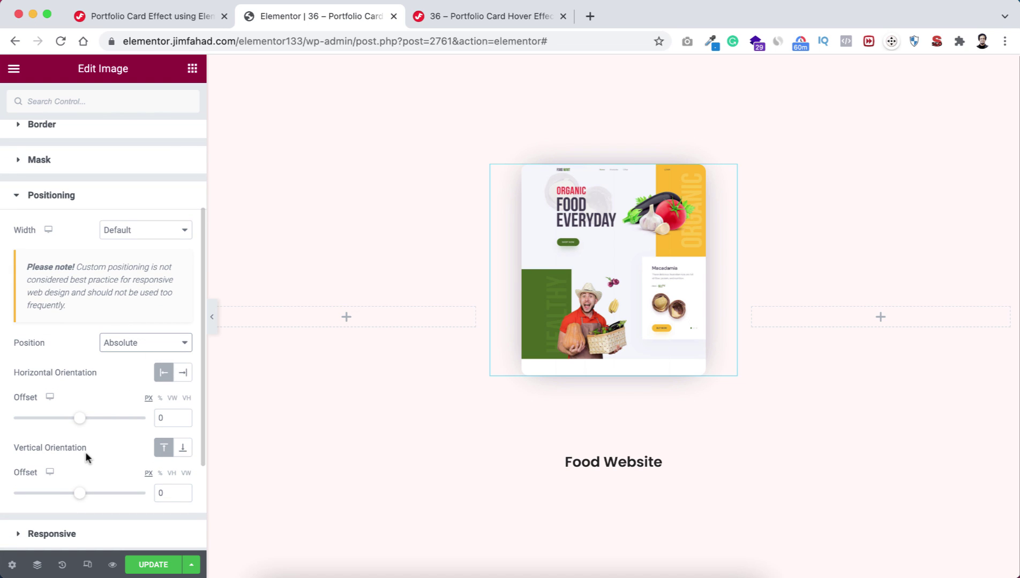
left_click(183, 451)
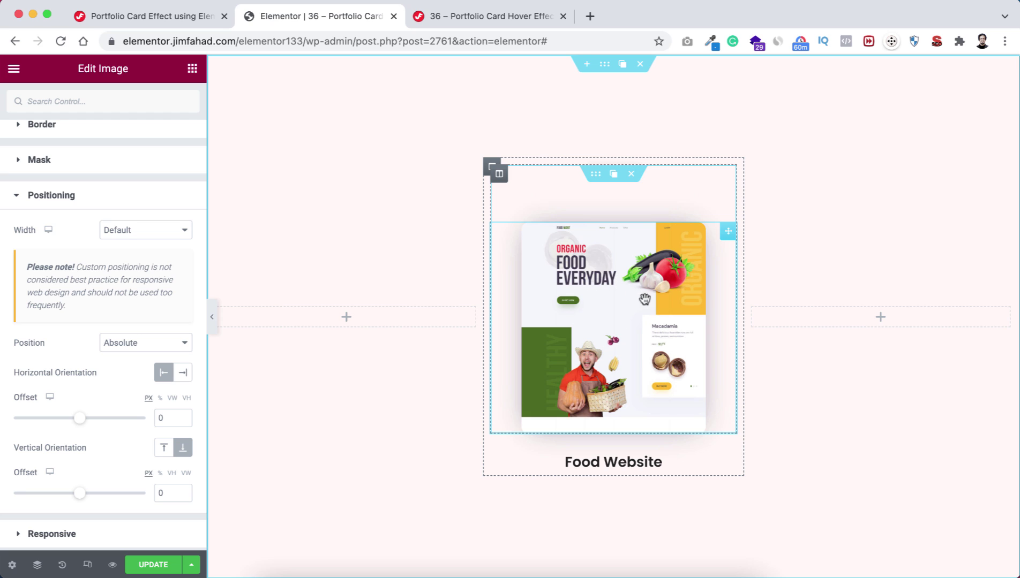
Duplicate the food screenshot image widget
mouse_move(730, 240)
left_click(711, 232)
mouse_move(712, 233)
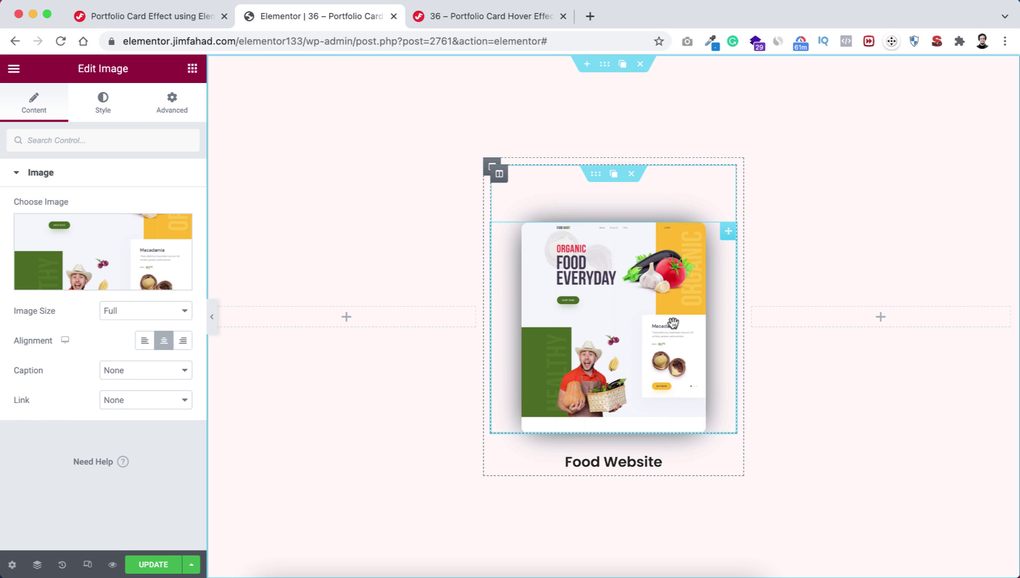
Select the second stacked image in Navigator and swap in the Product Listing screenshot
right_click(719, 312)
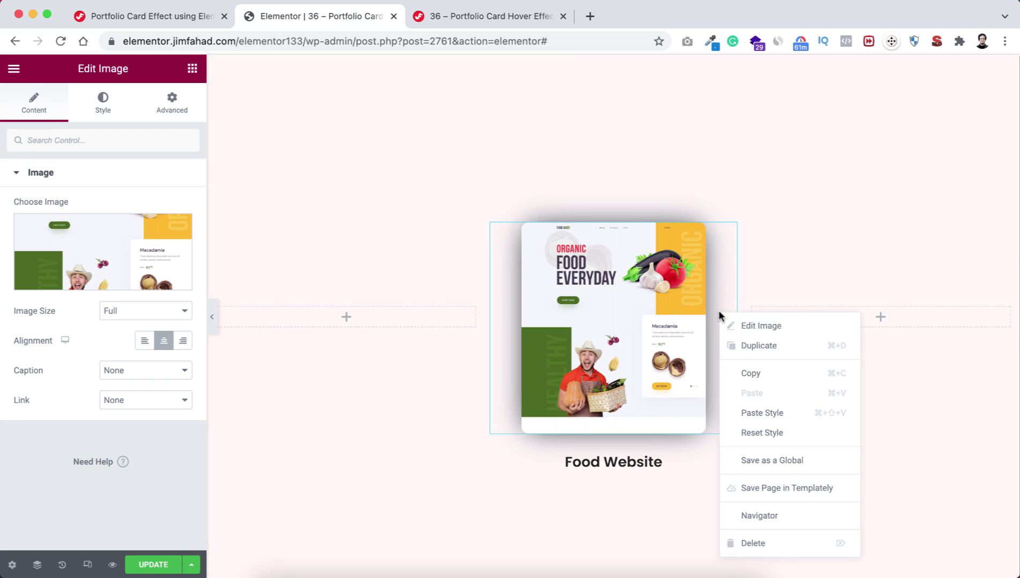
left_click(763, 519)
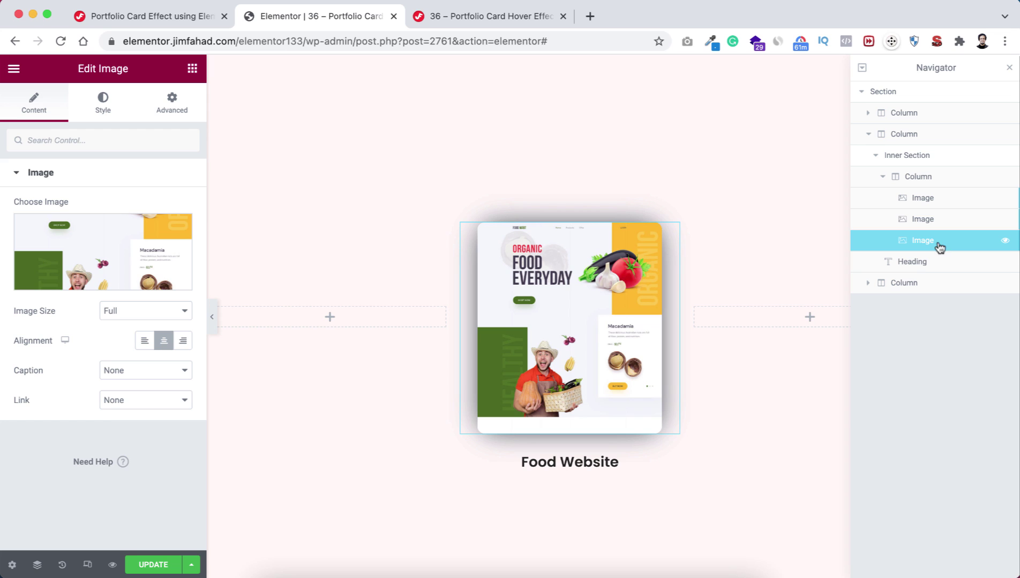
left_click(924, 222)
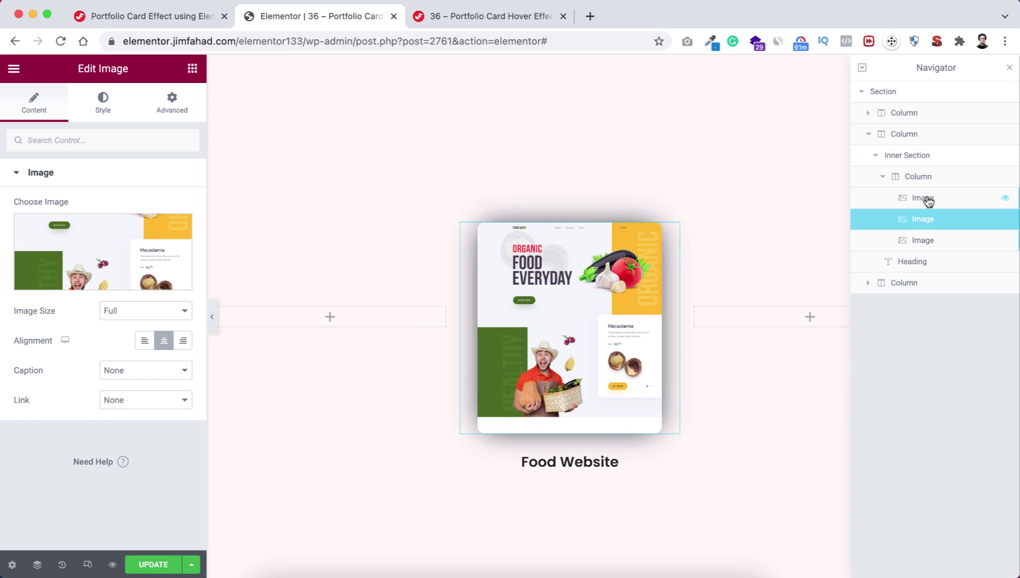
left_click(929, 200)
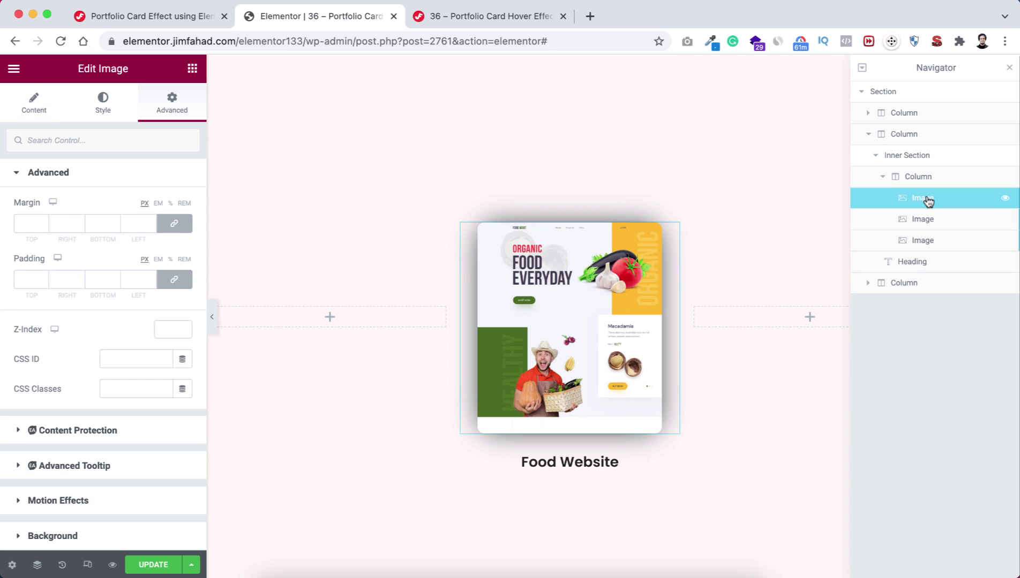
left_click(923, 241)
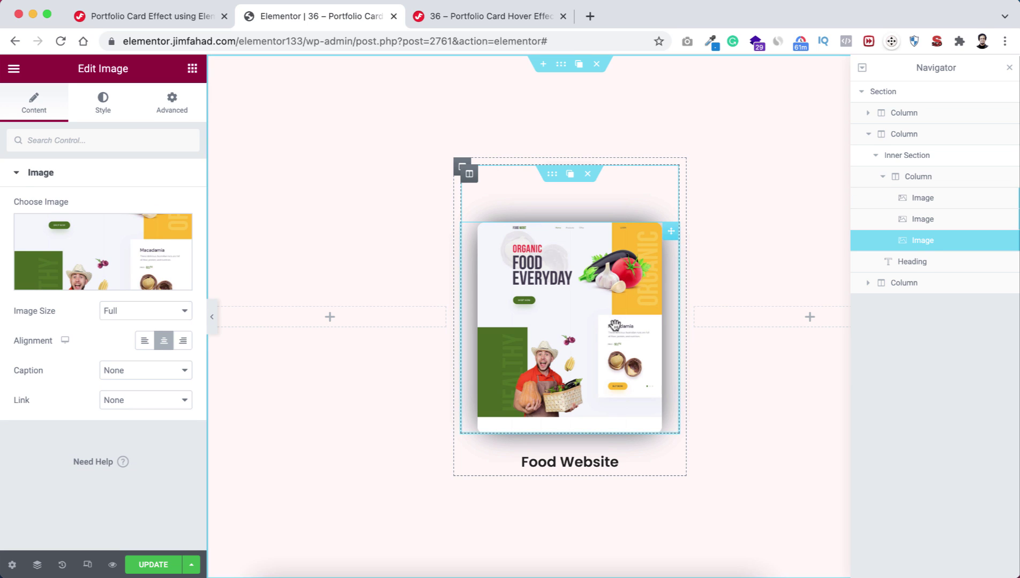
left_click(934, 221)
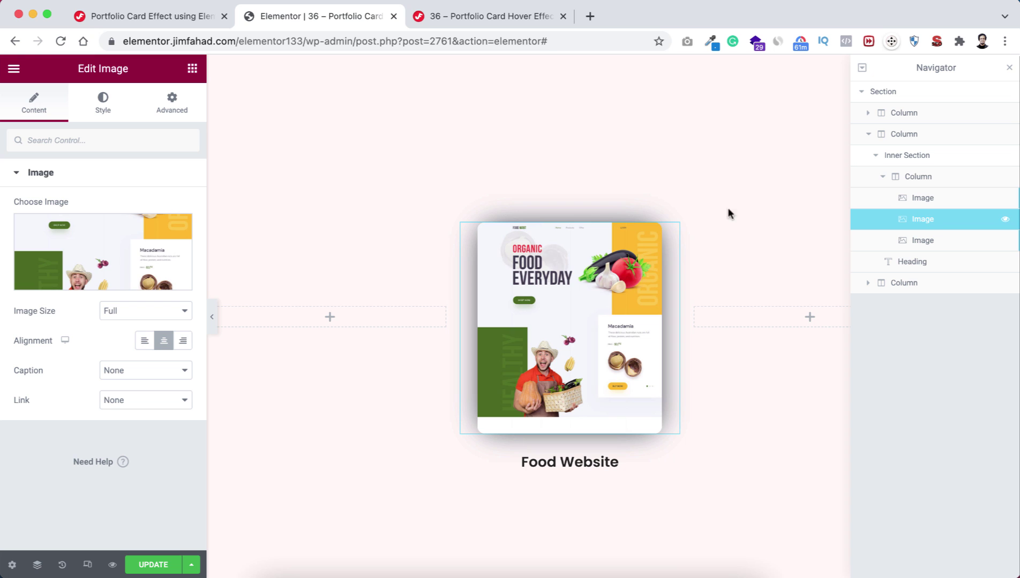
left_click(97, 245)
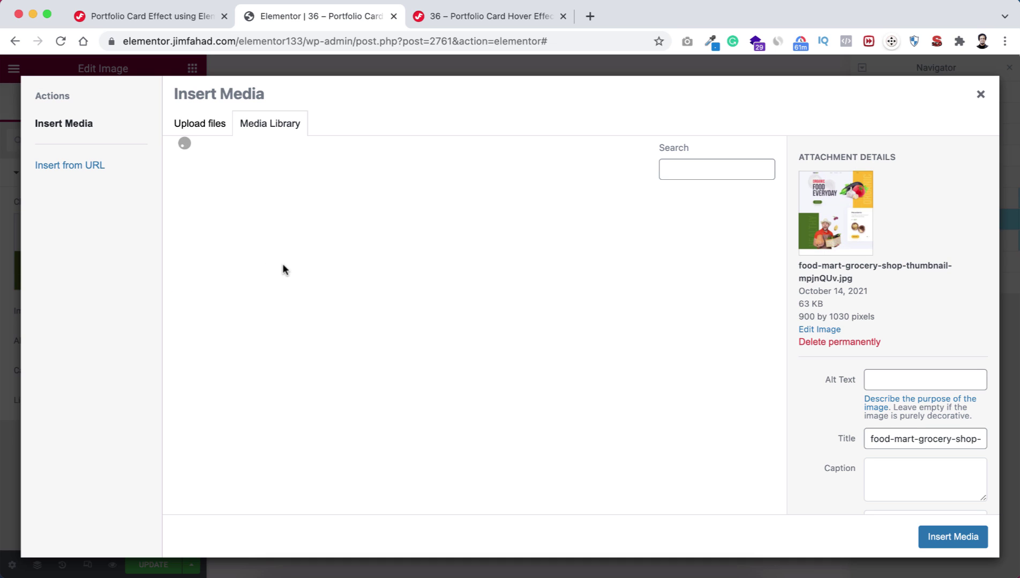
left_click(331, 337)
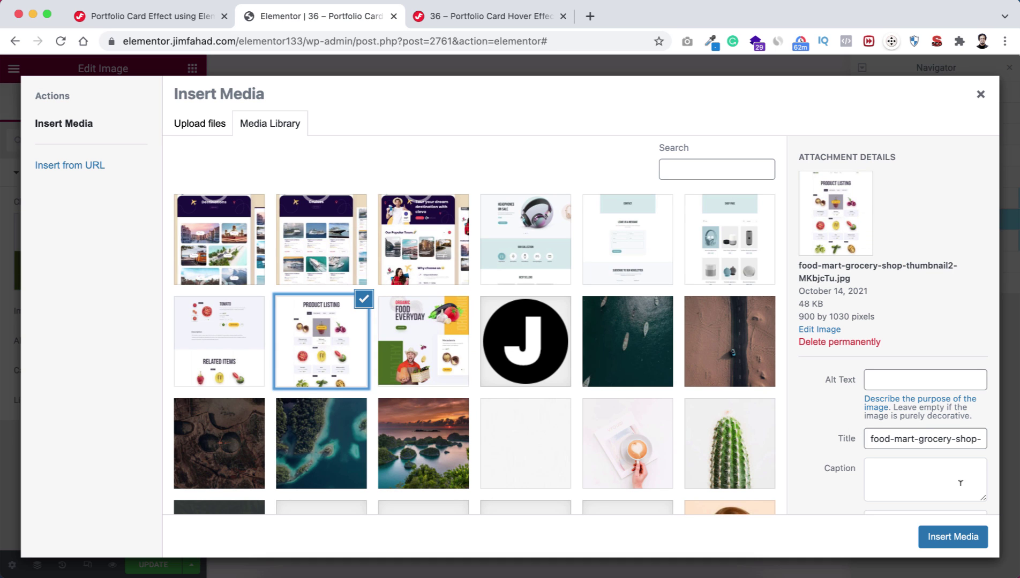
left_click(962, 539)
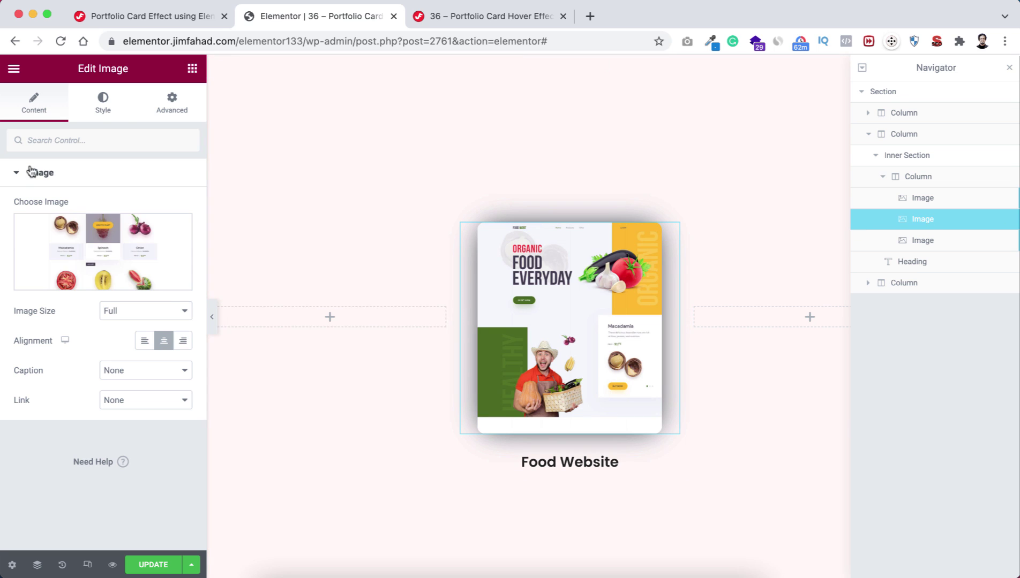
left_click(167, 101)
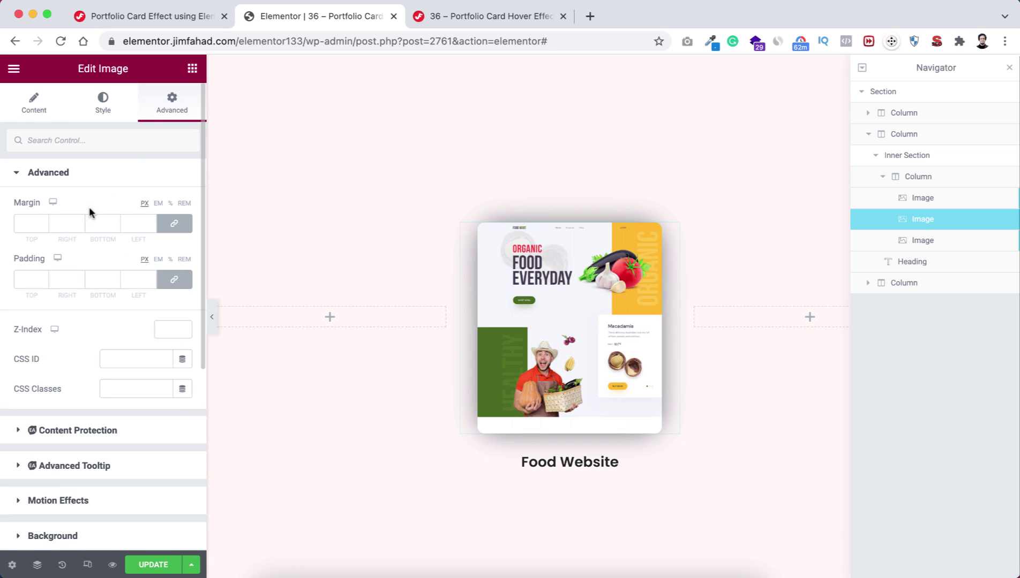
Unlink the Product Listing image's margins and set bottom and left to 30 px
left_click(184, 225)
left_click(96, 224)
type("30")
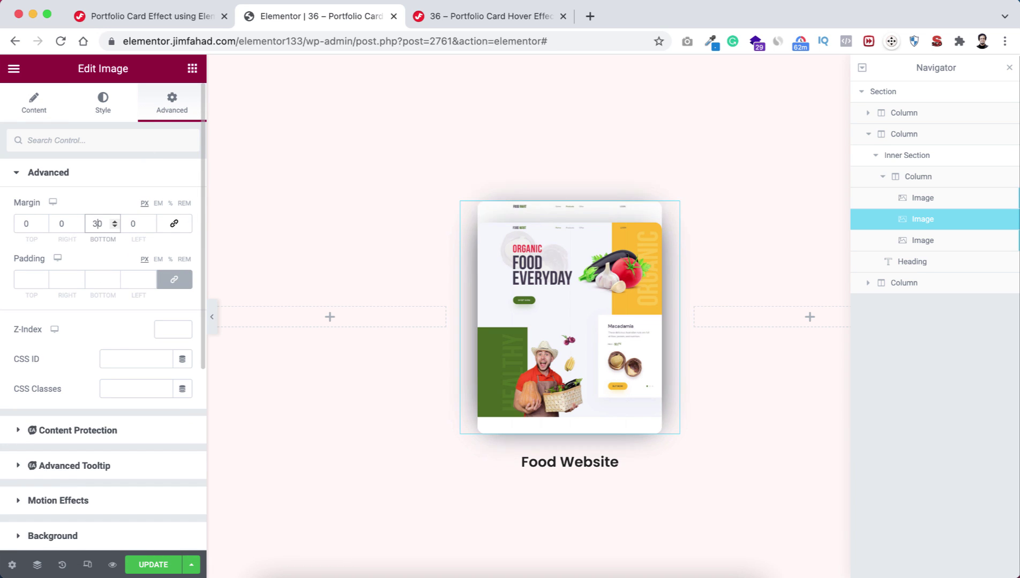
left_click(132, 222)
type("3")
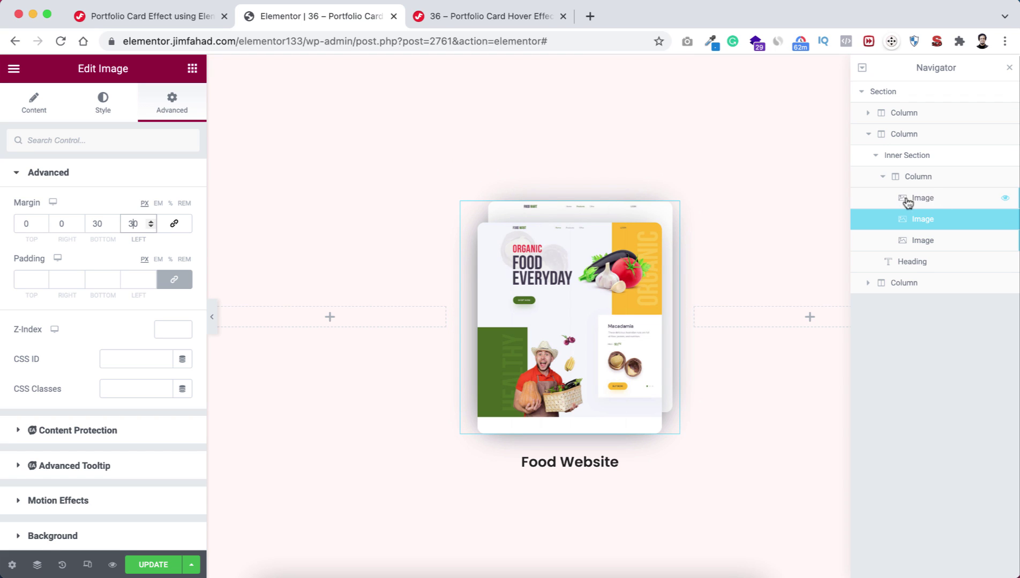
left_click(925, 203)
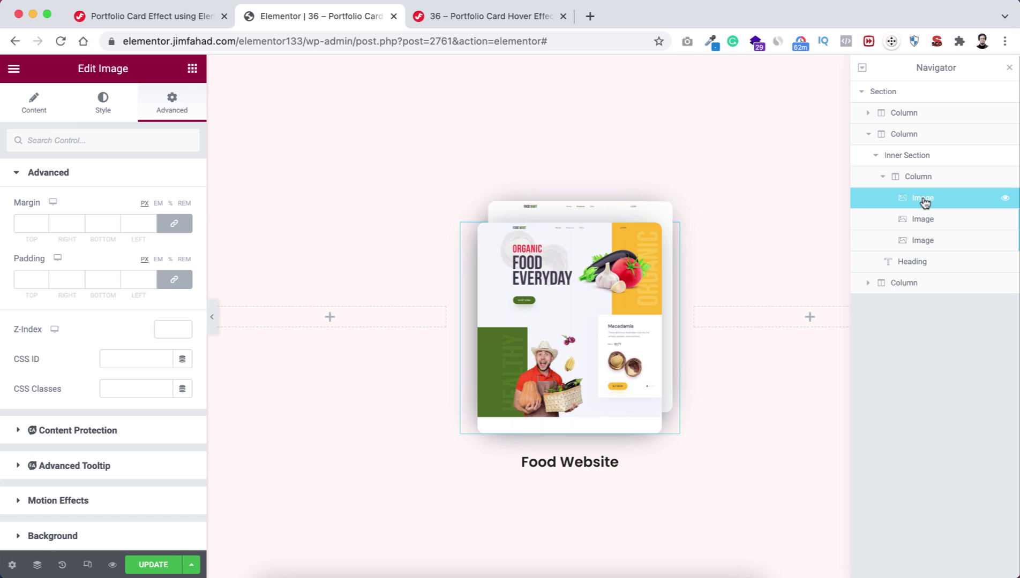
Replace the first stacked image's picture with the Related Items screenshot
left_click(33, 103)
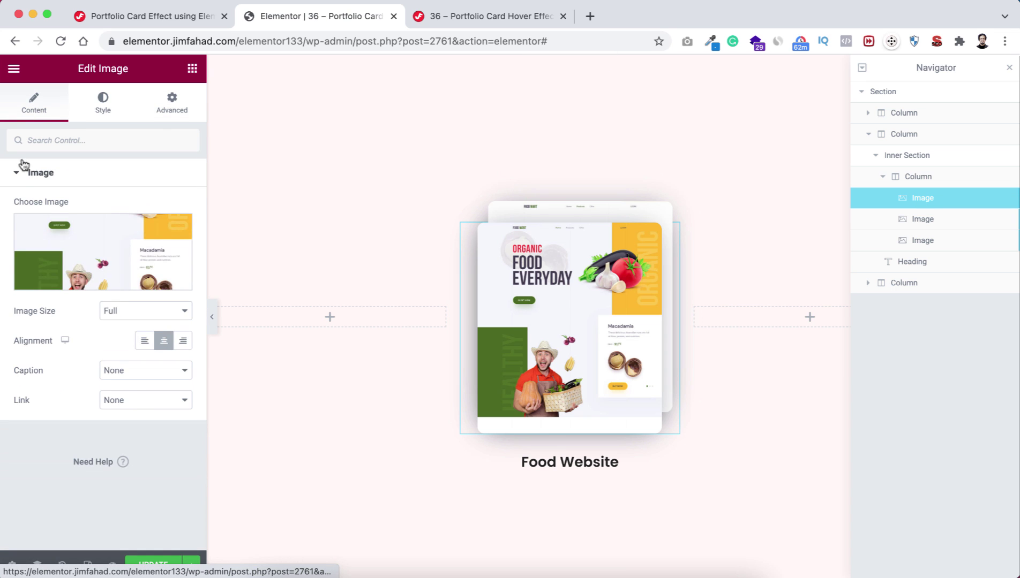
left_click(103, 245)
left_click(225, 347)
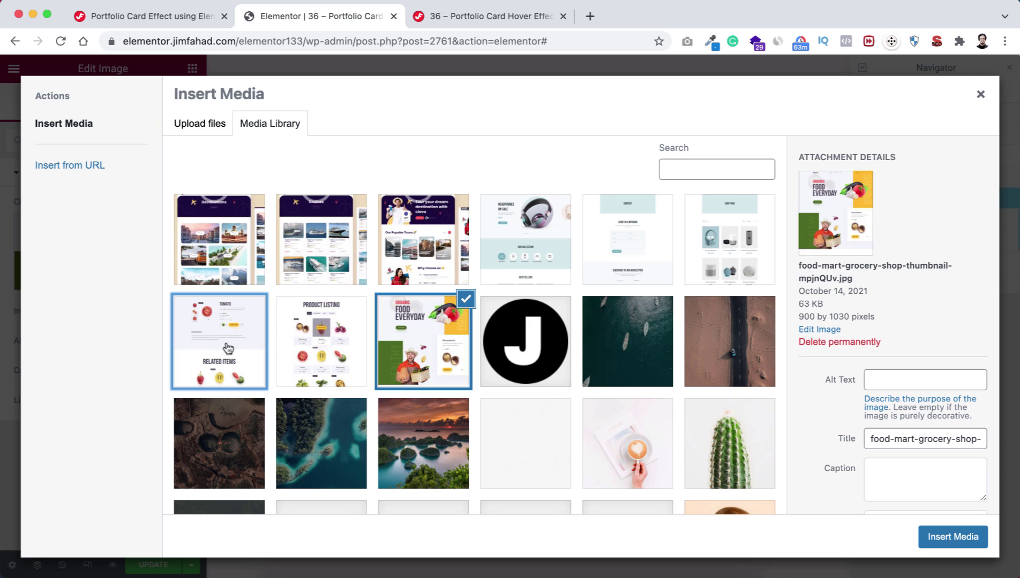
left_click(979, 533)
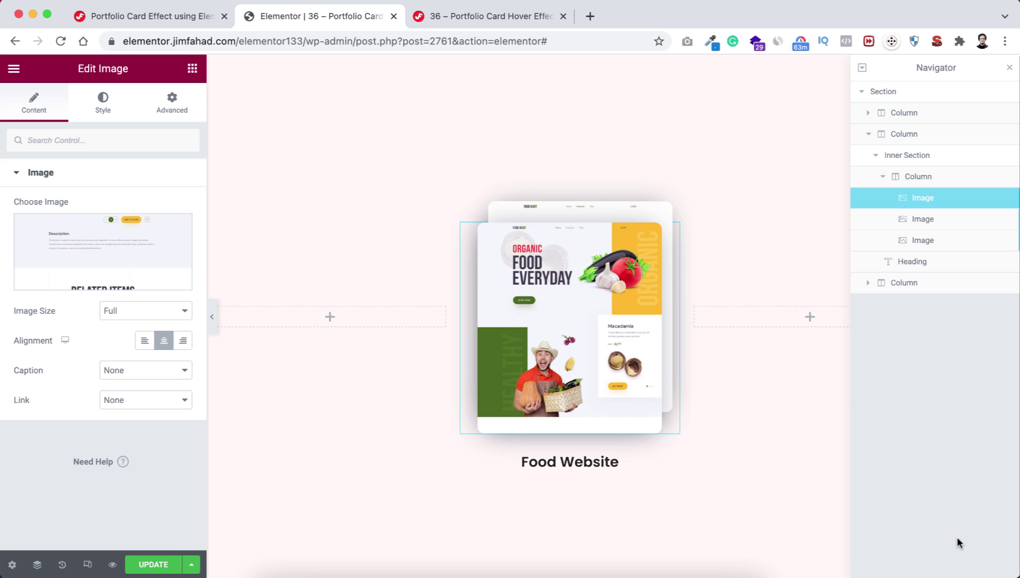
left_click(171, 104)
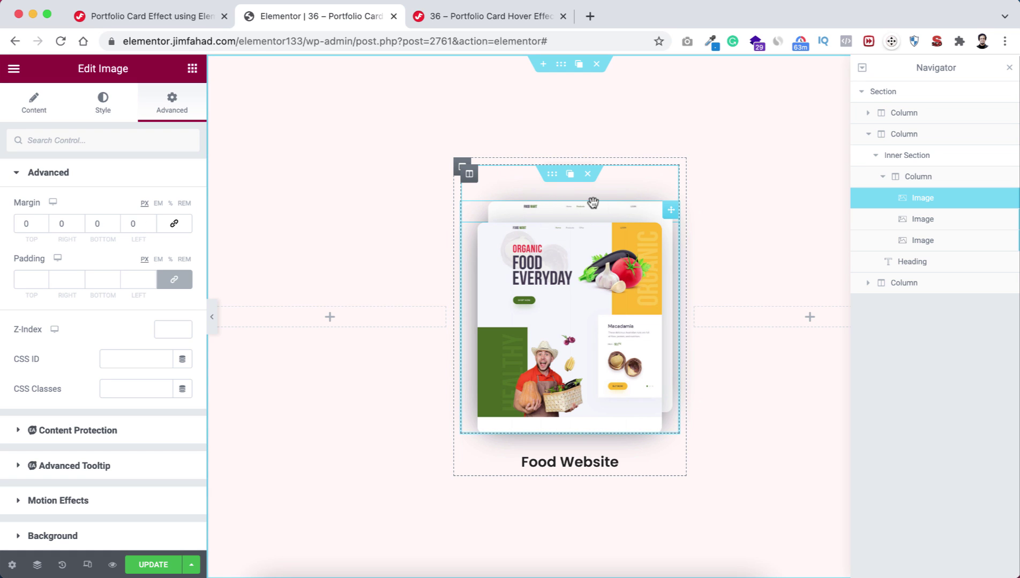
Give the Related Items image 60 px bottom and left margins, then close the Navigator
left_click(95, 222)
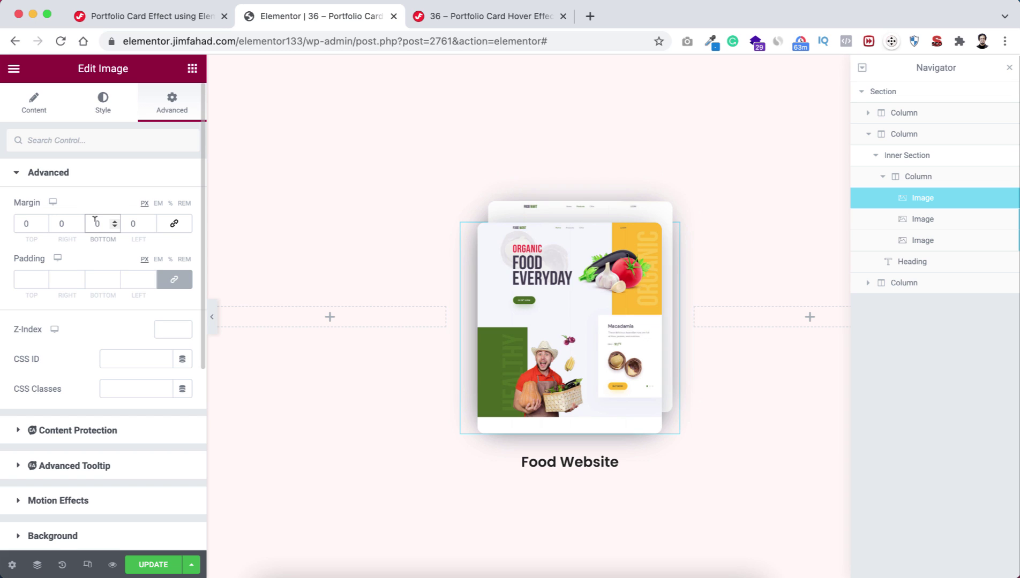
type("6")
left_click(130, 223)
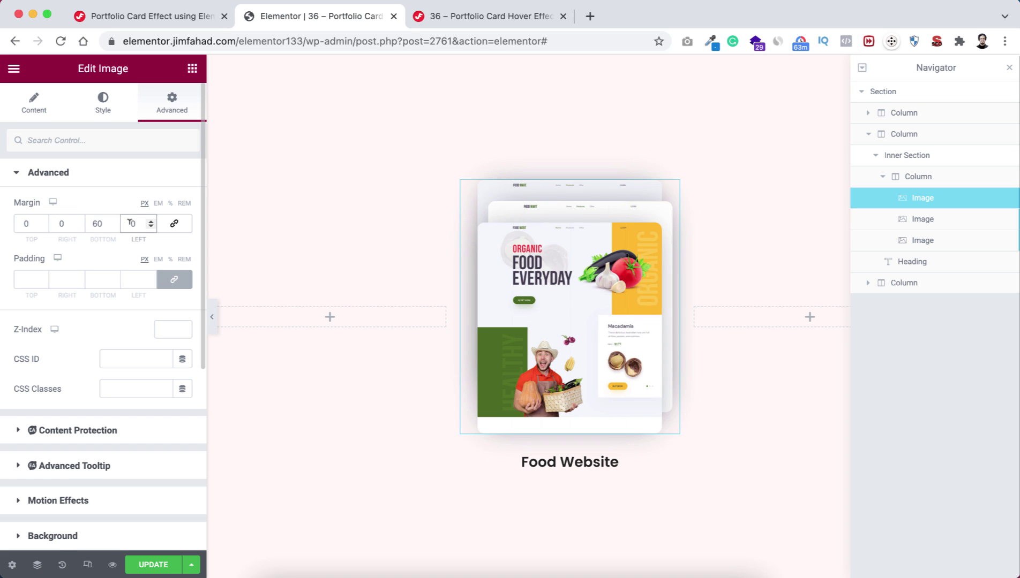
type("6")
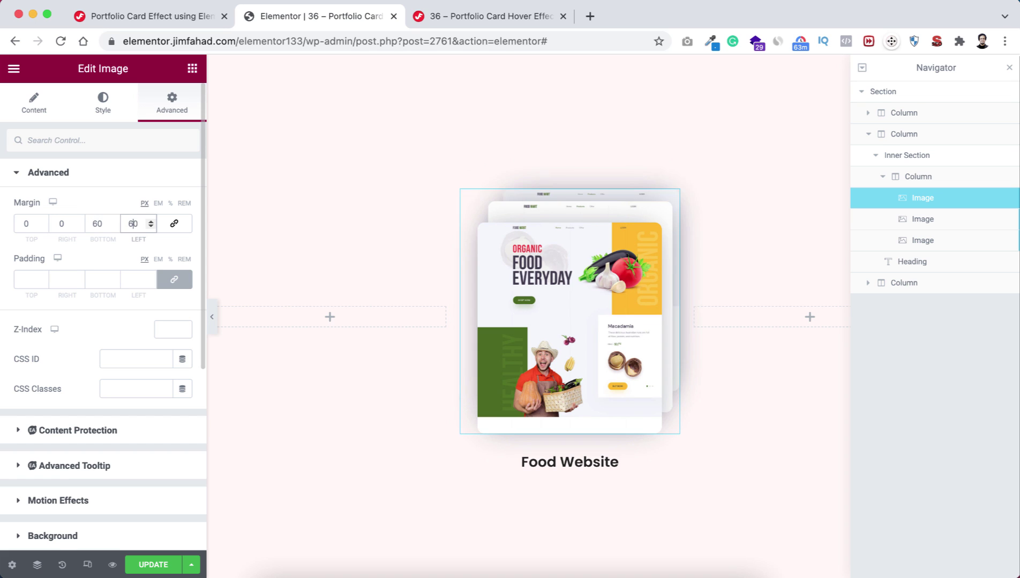
left_click(1010, 69)
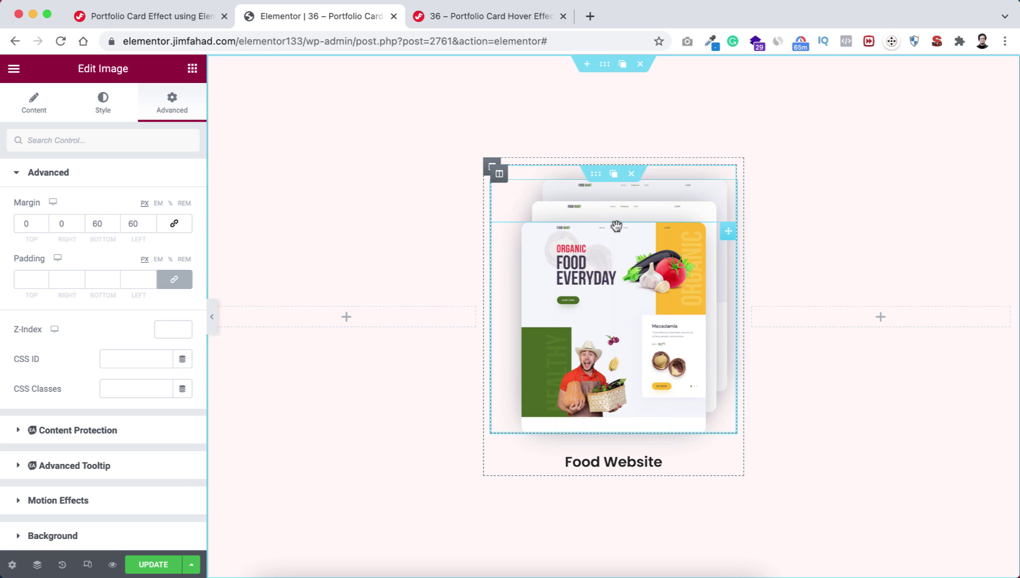
Expand Custom CSS in the Advanced tab of the stacked-images inner section
left_click(596, 175)
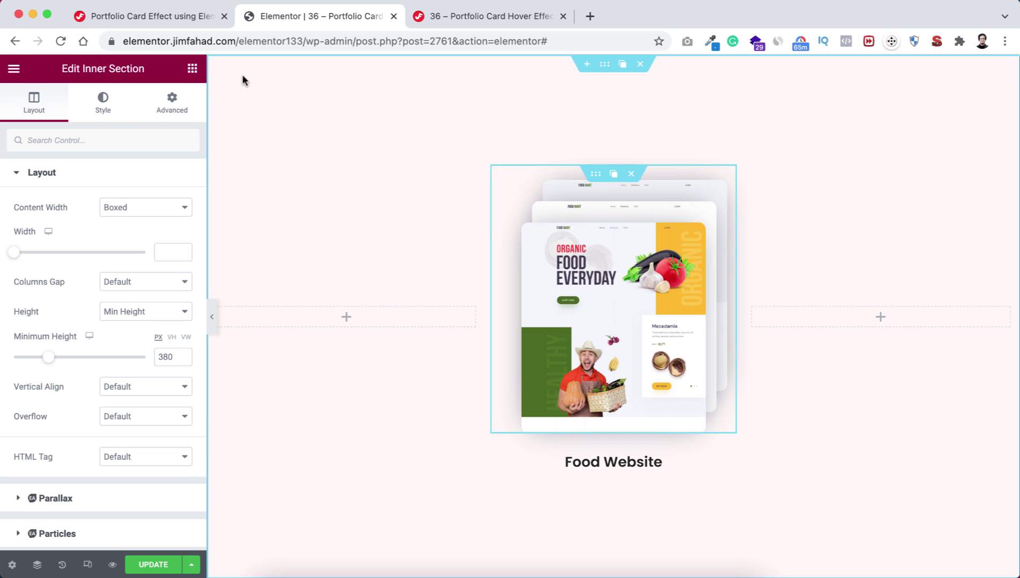
left_click(173, 98)
scroll(50, 434, "down", 2)
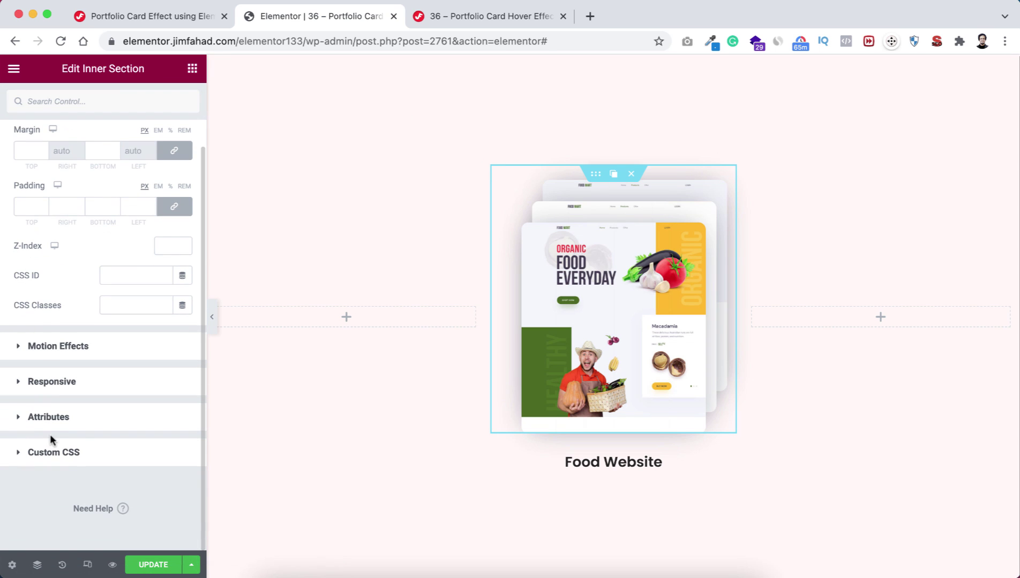
left_click(80, 452)
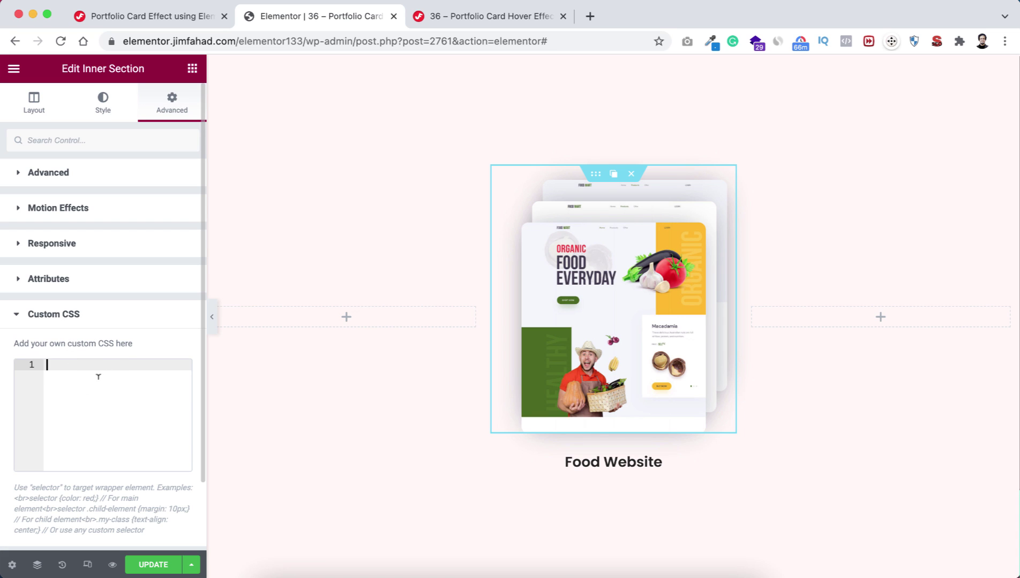
Copy the full Portfolio re-position CSS snippet from the tutorial page
left_click(150, 16)
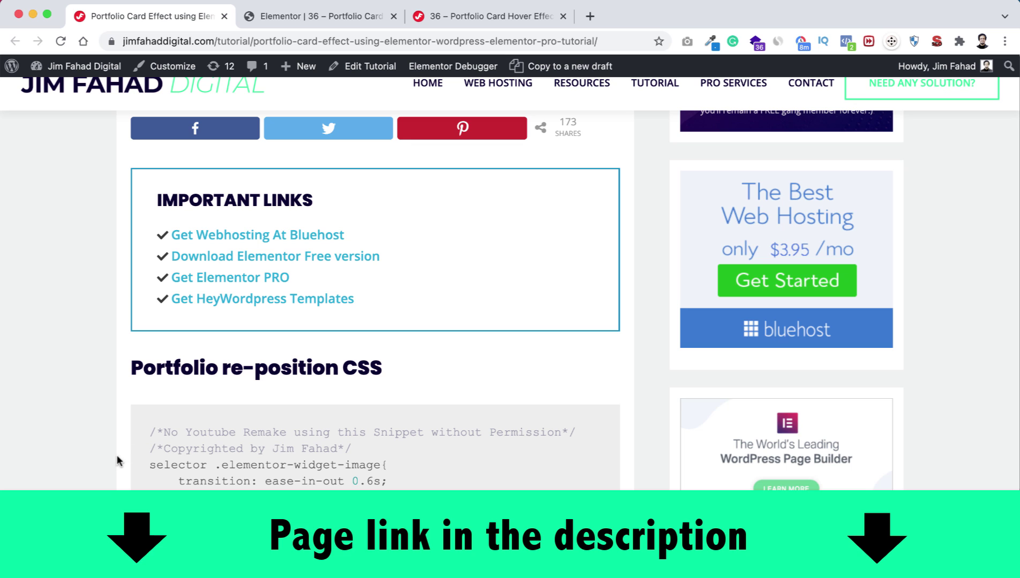
scroll(116, 457, "down", 5)
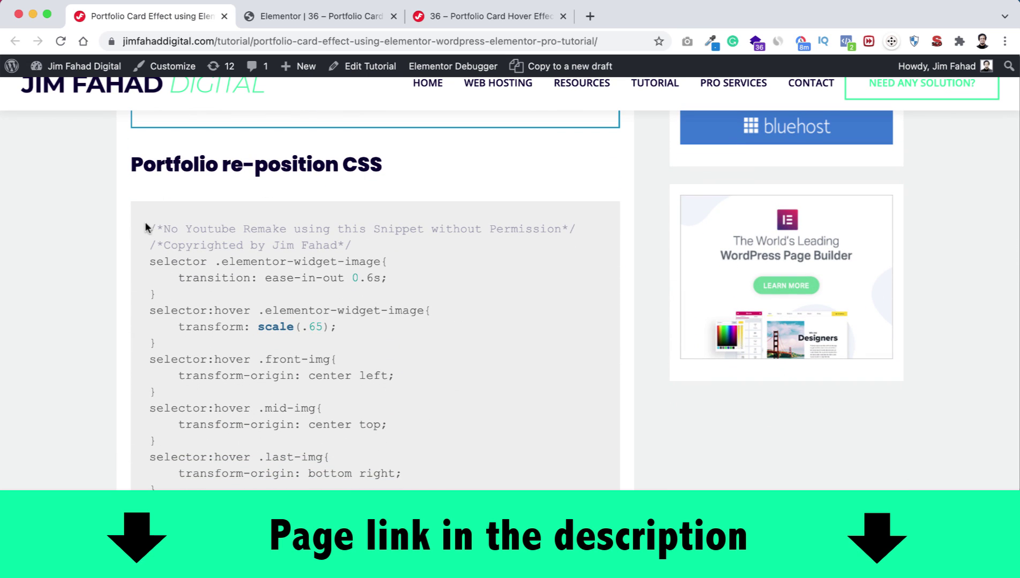
left_click_drag(146, 228, 208, 500)
key("super+c")
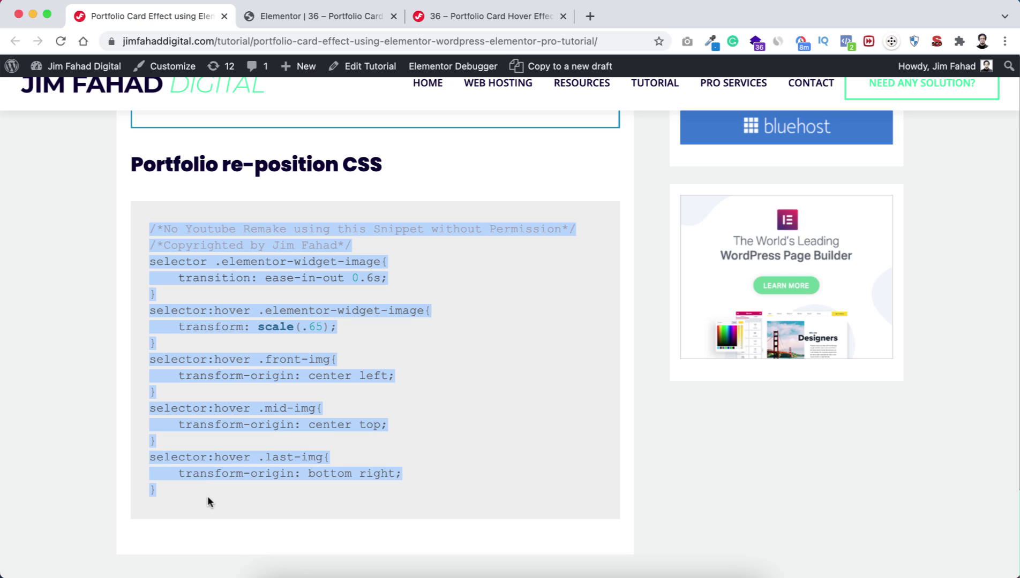
left_click(312, 17)
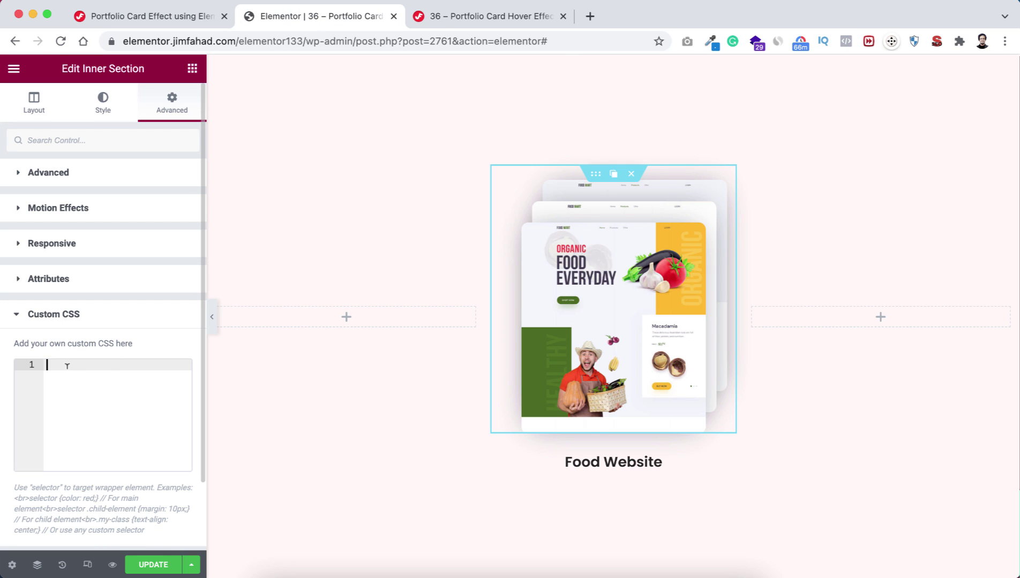
key("super+v")
scroll(108, 348, "down", 4)
left_click_drag(208, 250, 326, 253)
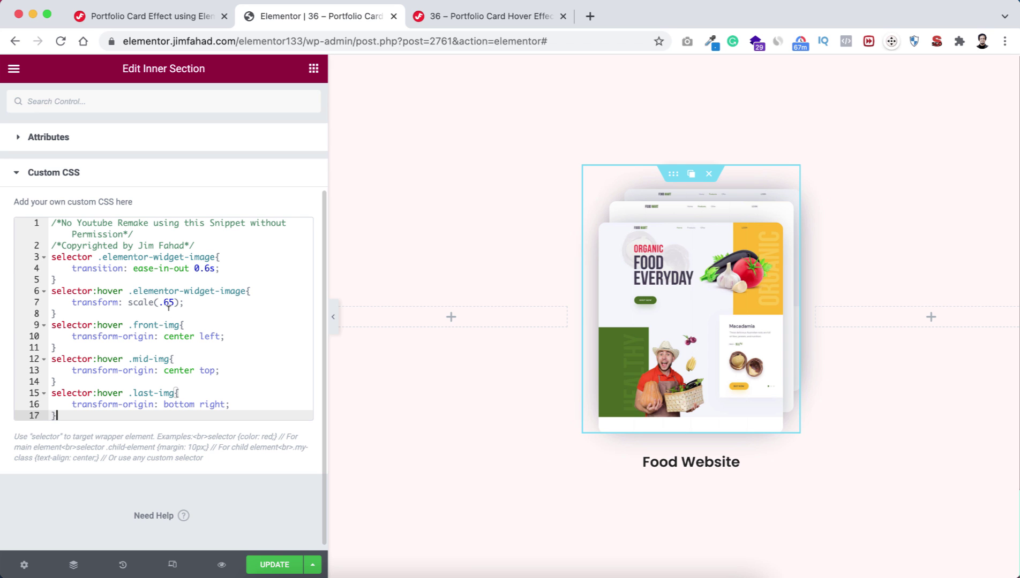
left_click_drag(203, 239, 46, 223)
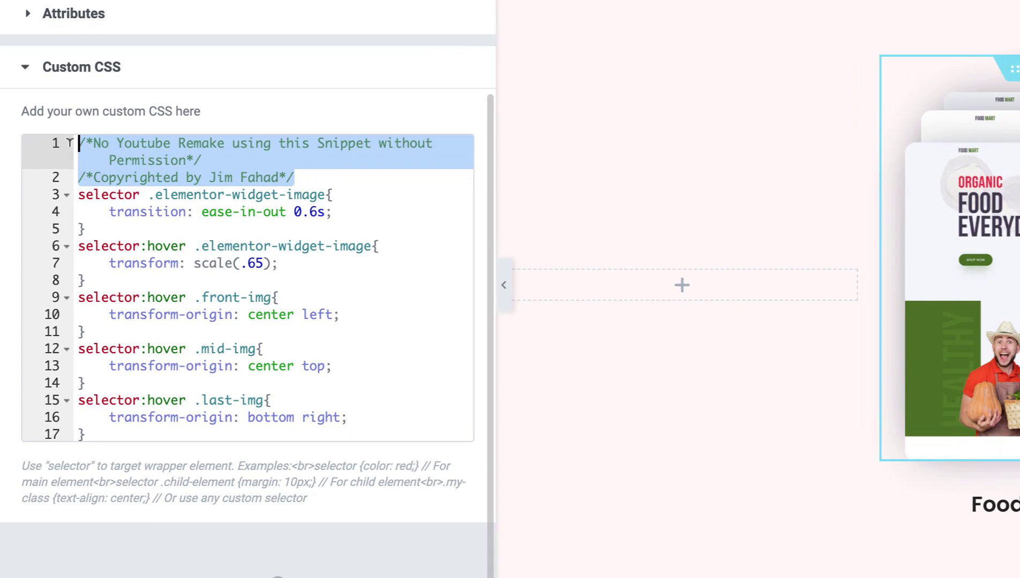
left_click(301, 170)
left_click_drag(301, 170, 29, 124)
left_click(79, 194)
left_click_drag(80, 194, 160, 474)
left_click(195, 229)
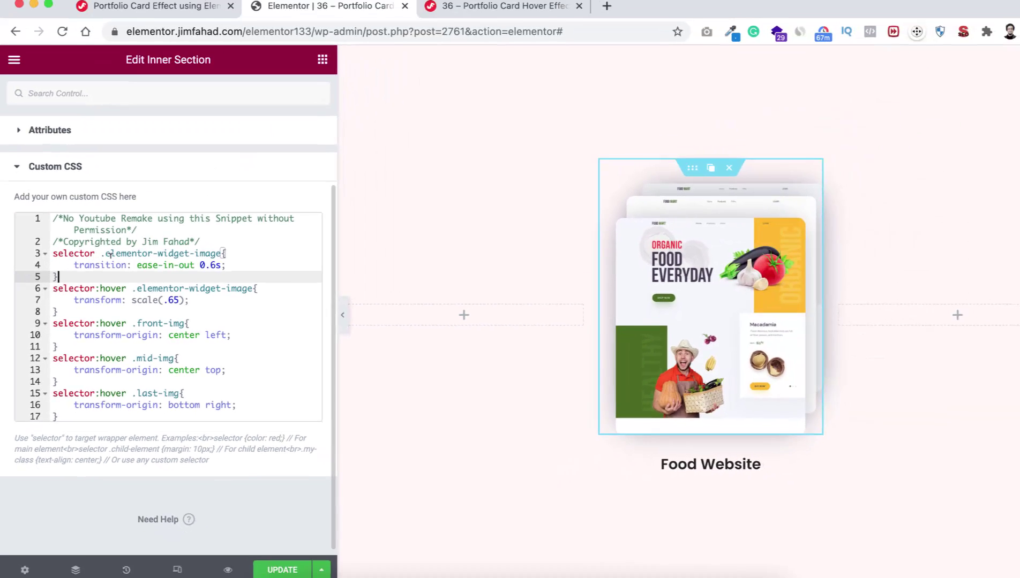
mouse_move(724, 225)
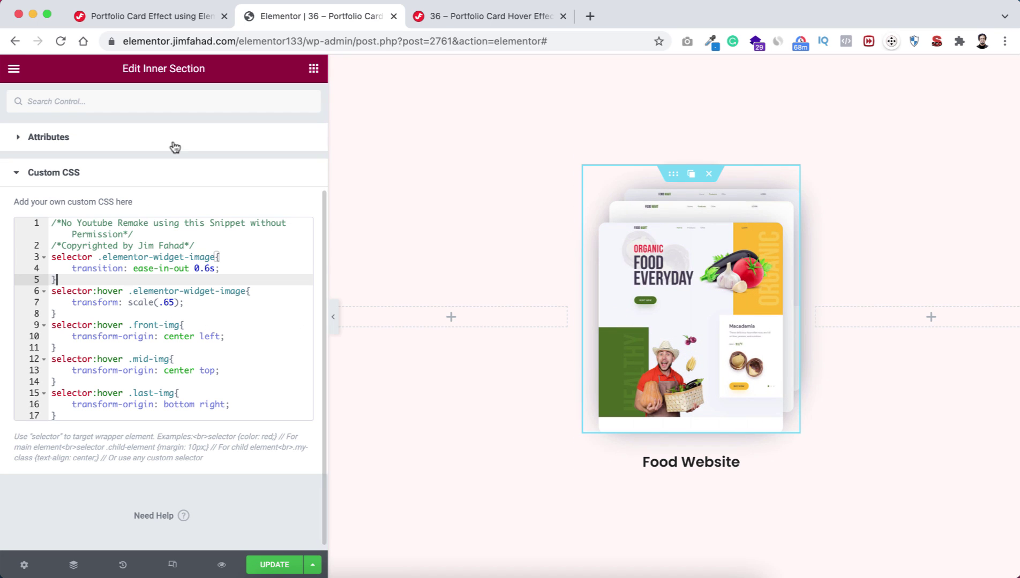
scroll(171, 146, "up", 3)
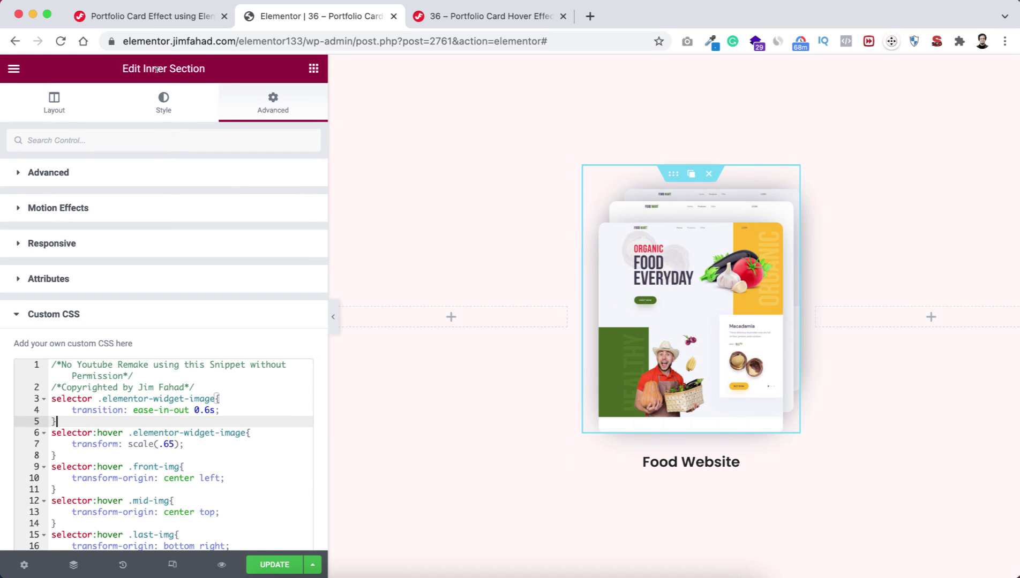
scroll(162, 407, "down", 3)
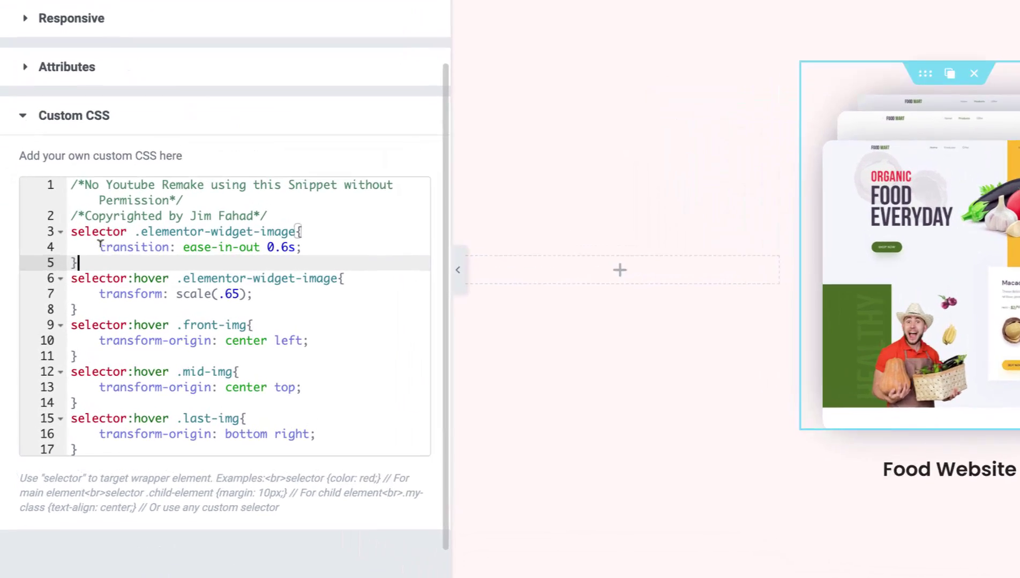
left_click_drag(72, 300, 233, 296)
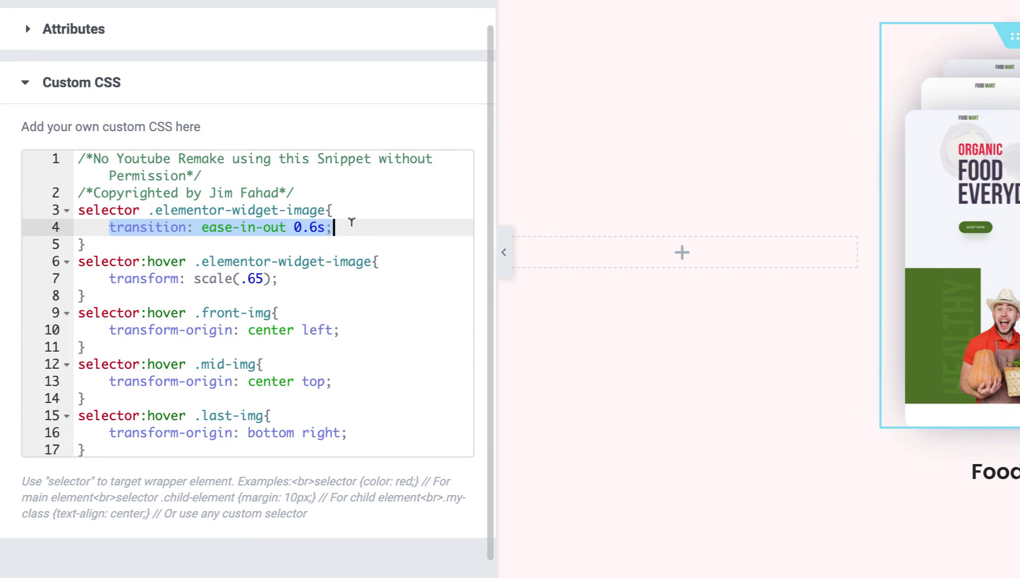
left_click(250, 225)
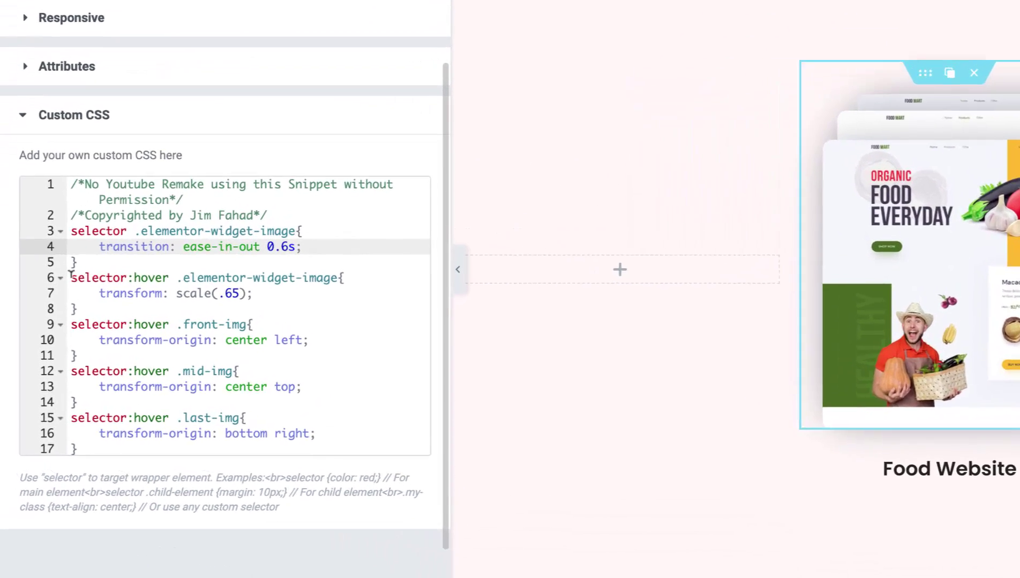
left_click_drag(71, 275, 170, 275)
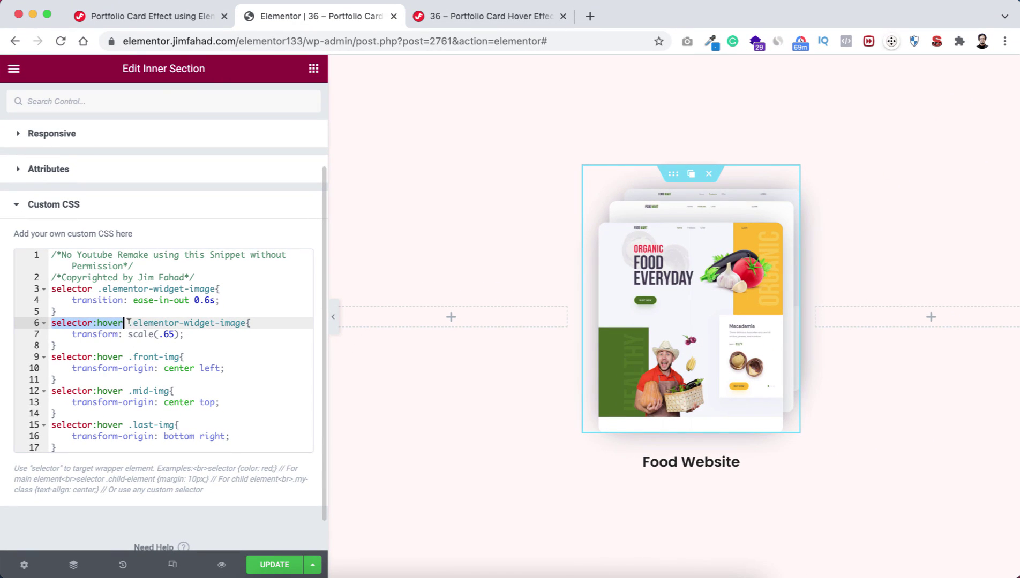
left_click_drag(128, 322, 241, 323)
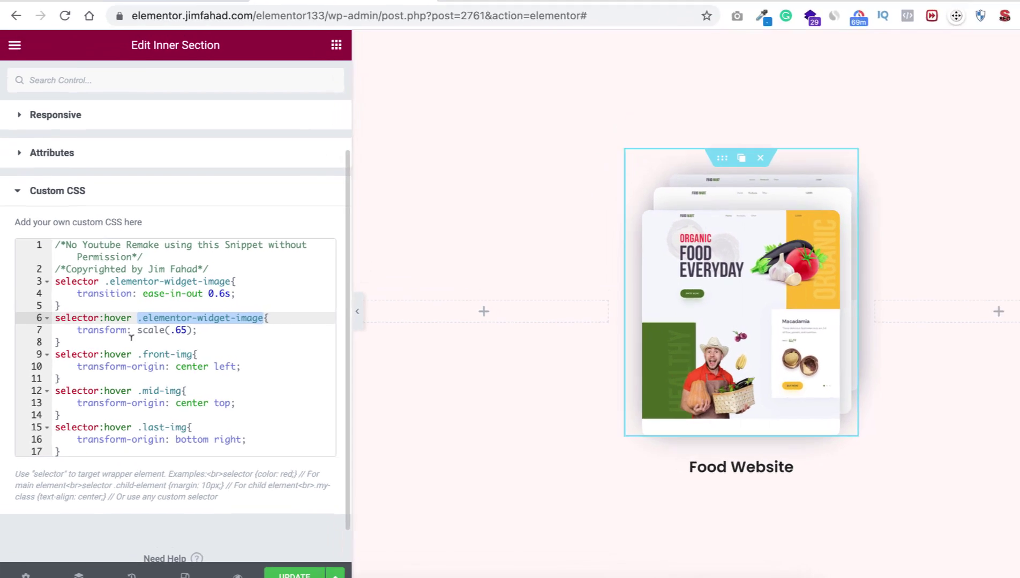
left_click(133, 331)
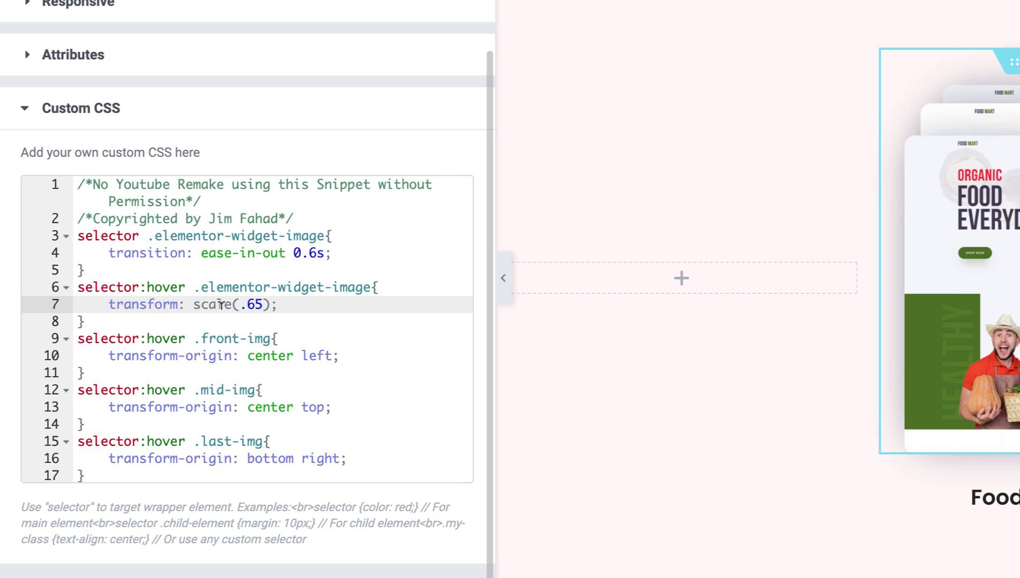
left_click_drag(241, 303, 263, 303)
type("1")
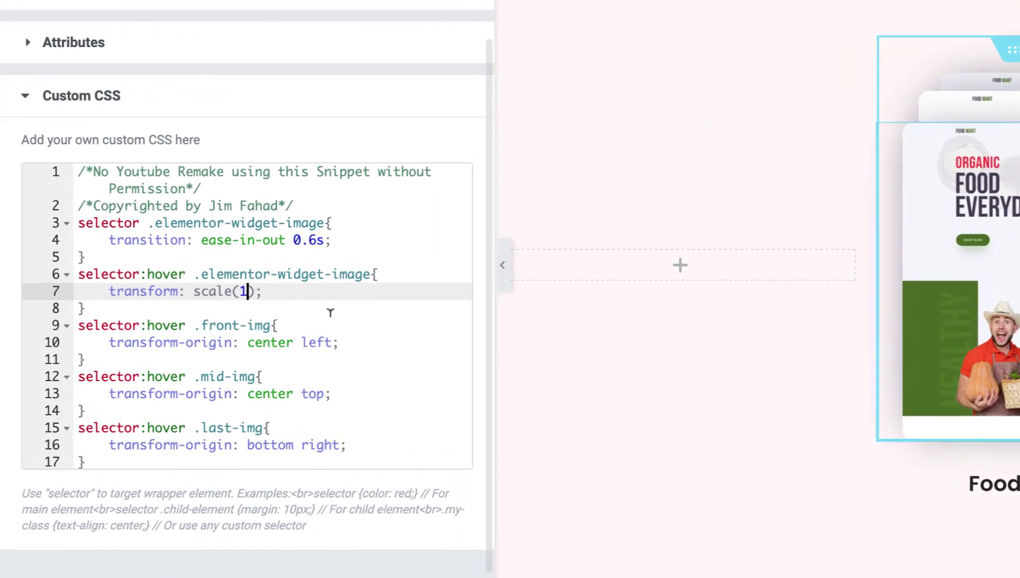
left_click(241, 291)
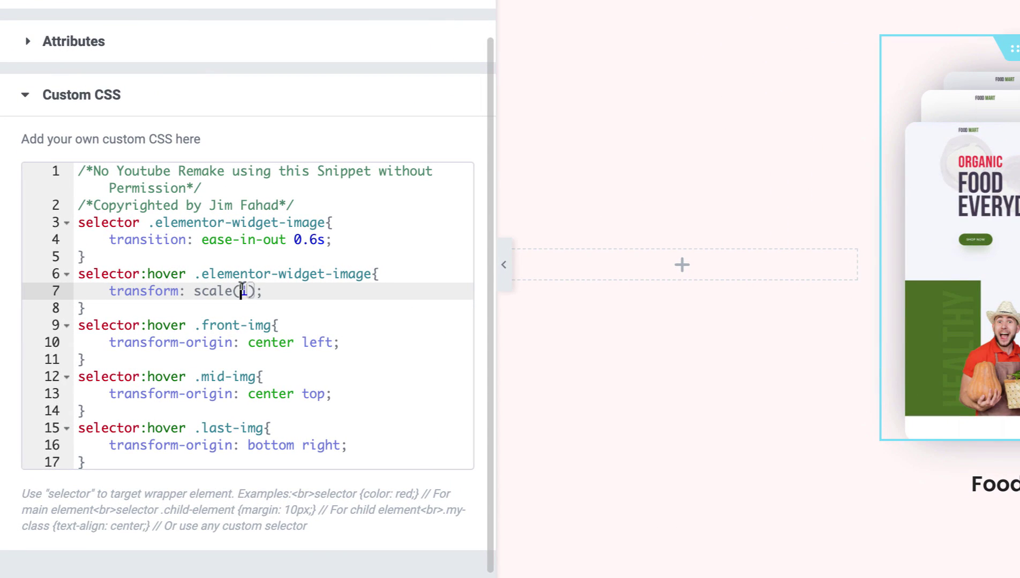
type(".5")
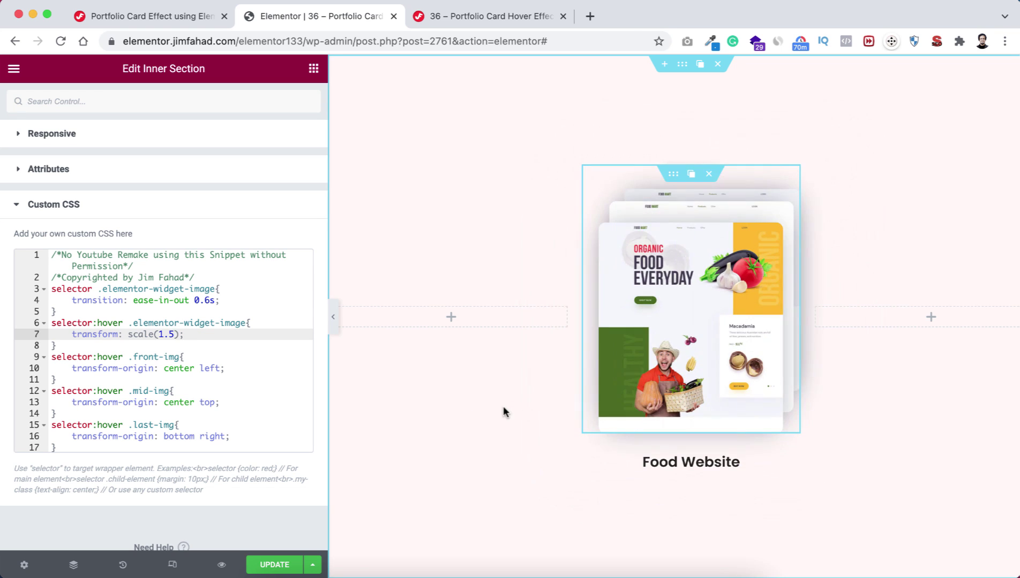
left_click_drag(156, 334, 174, 334)
key("BackSpace")
type(".65")
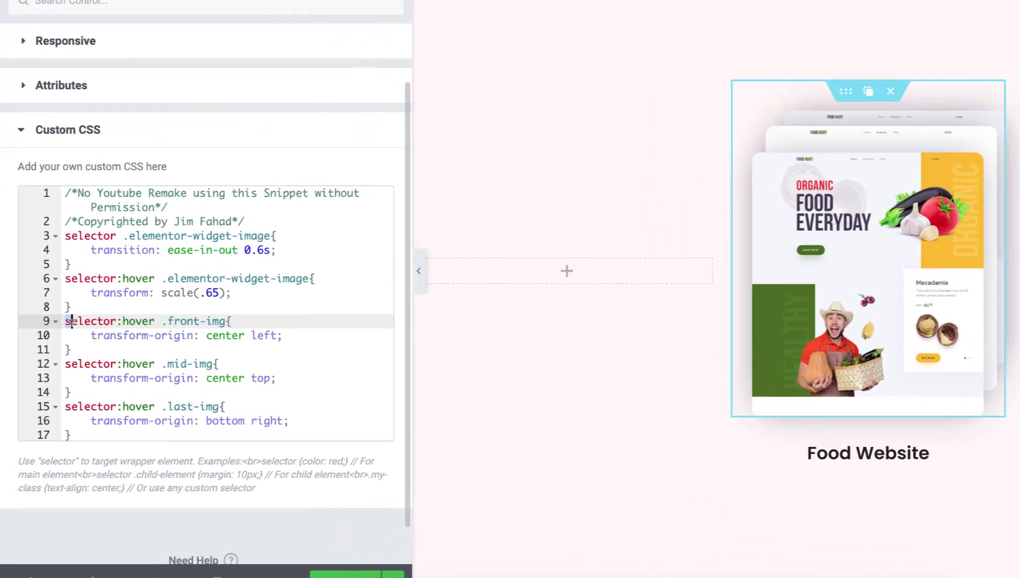
left_click_drag(52, 357, 96, 444)
Highlight the center top and bottom right transform-origin values in the custom CSS
left_click(209, 303)
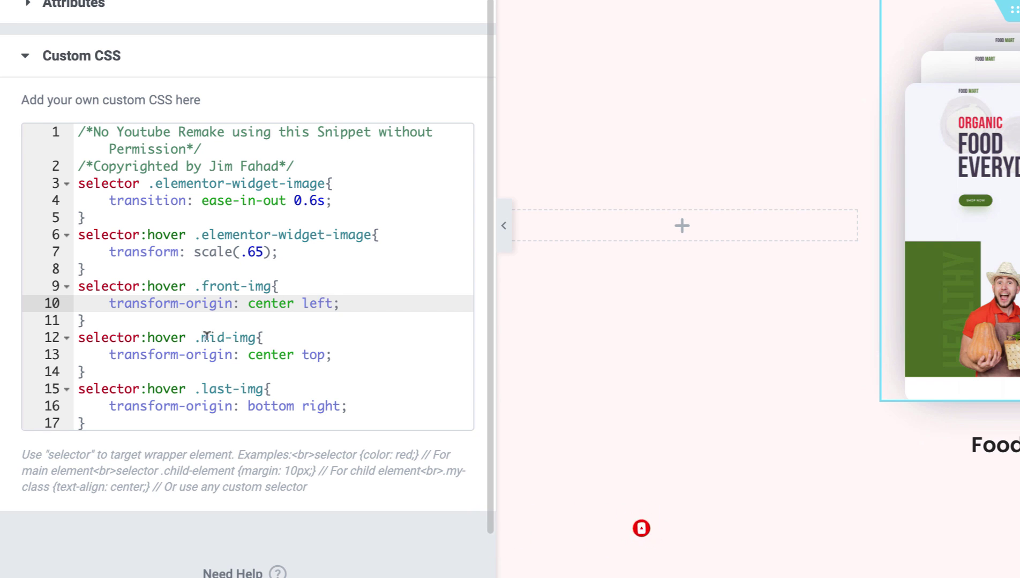
left_click(248, 355)
left_click_drag(248, 355, 325, 354)
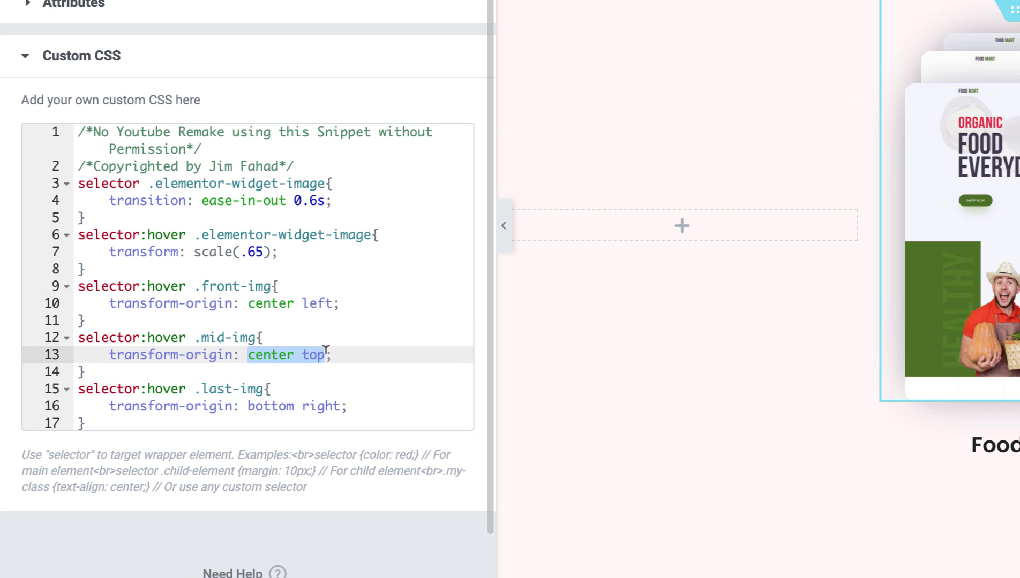
left_click(226, 389)
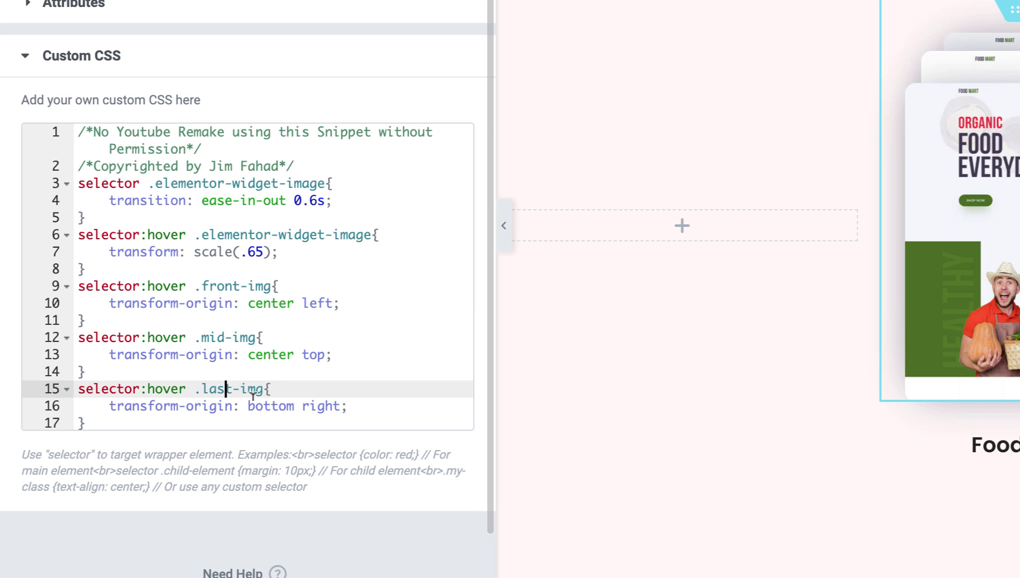
left_click(251, 402)
left_click_drag(252, 400, 342, 406)
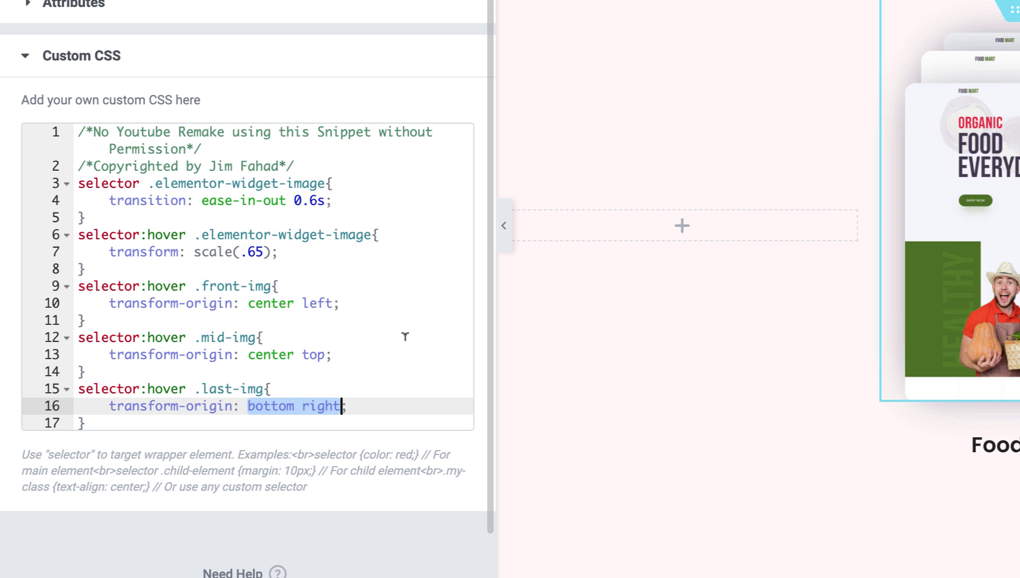
left_click(435, 313)
Highlight the front-img, mid-img and last-img class names, then narrow the editing sidebar
left_click_drag(202, 286, 264, 286)
left_click_drag(202, 338, 241, 337)
left_click_drag(204, 389, 262, 389)
left_click(271, 286)
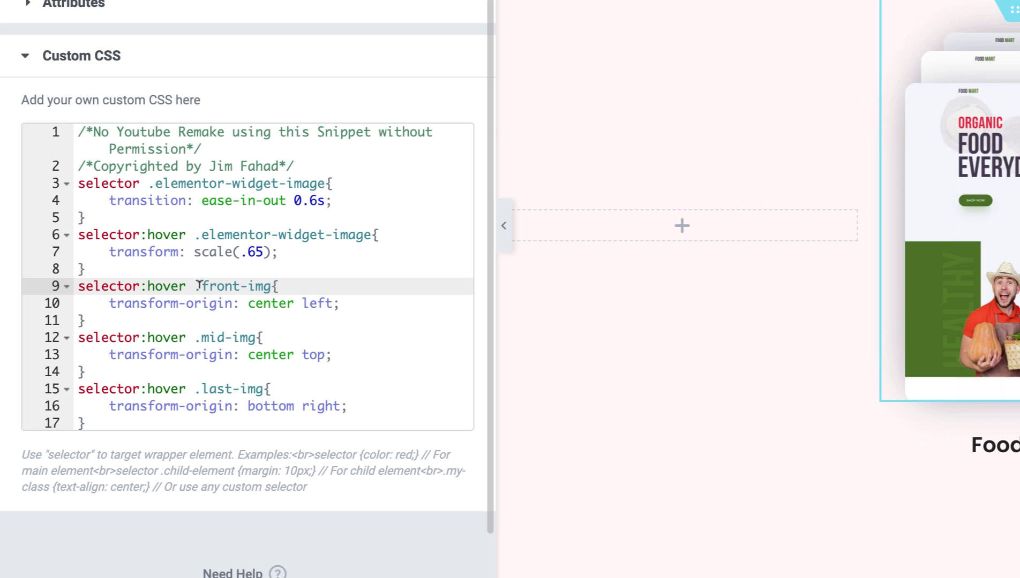
left_click_drag(202, 286, 271, 286)
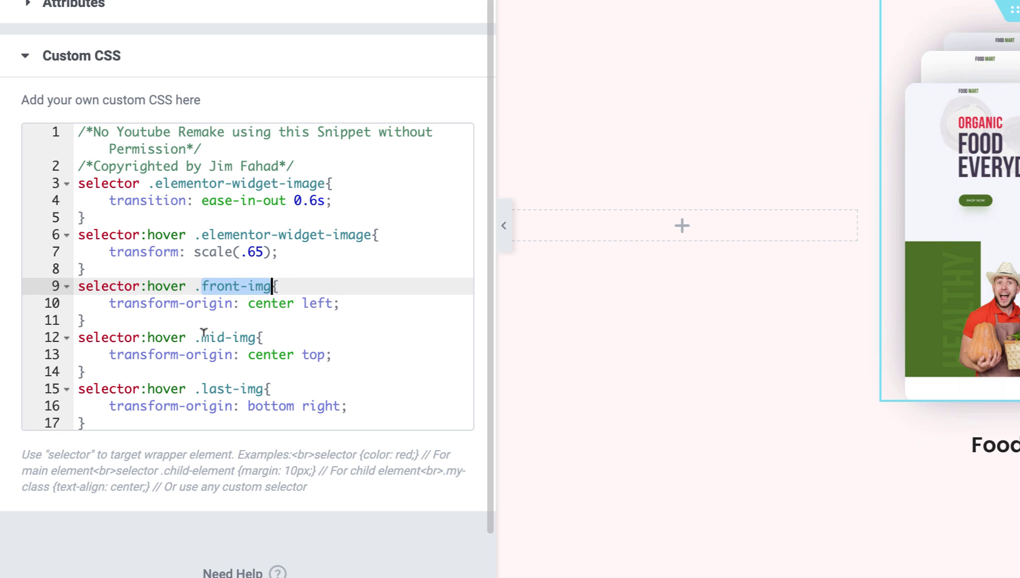
left_click_drag(202, 332, 258, 335)
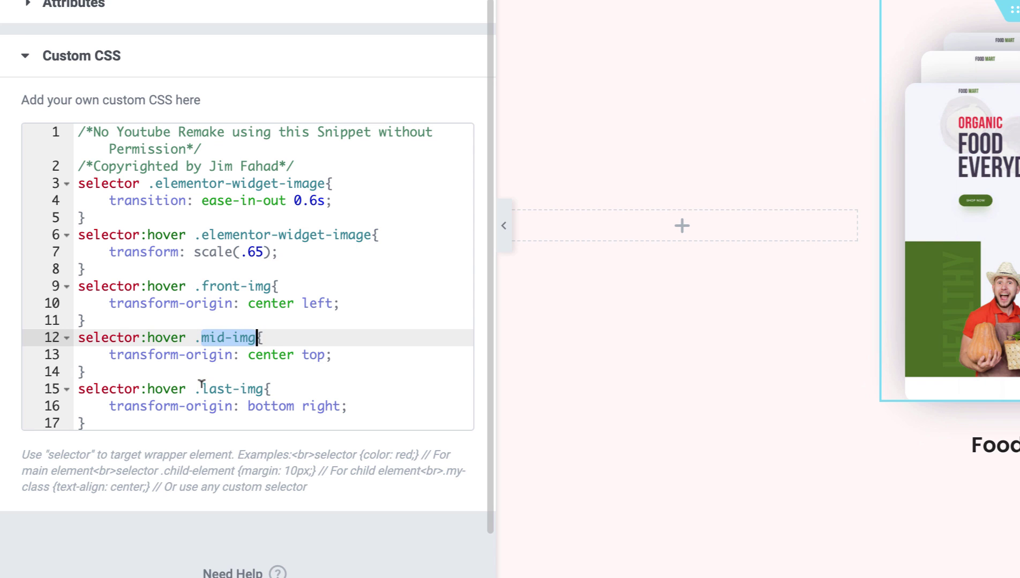
left_click_drag(202, 388, 264, 389)
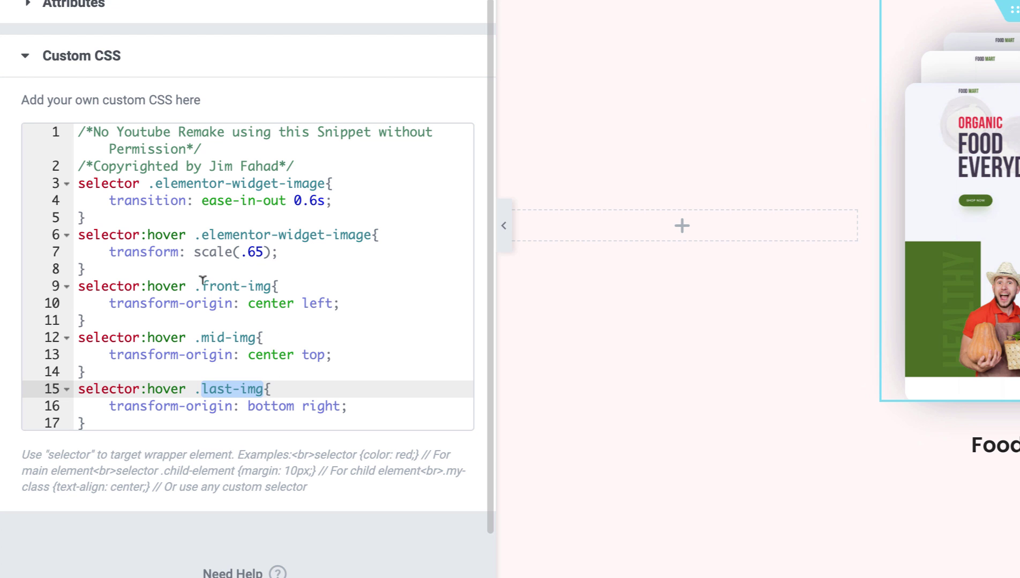
left_click_drag(202, 283, 271, 284)
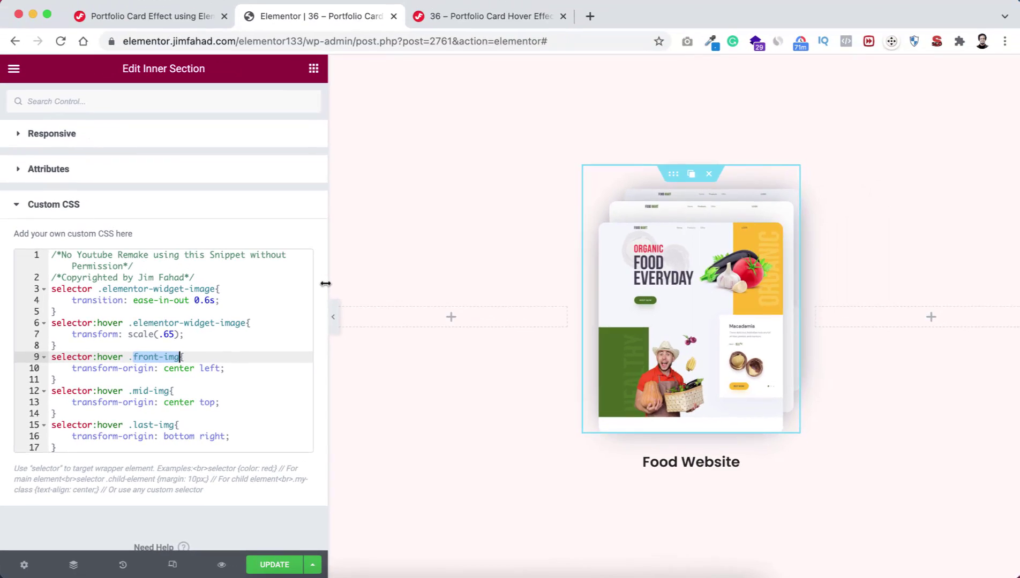
left_click_drag(495, 195, 377, 194)
left_click_drag(251, 297, 226, 300)
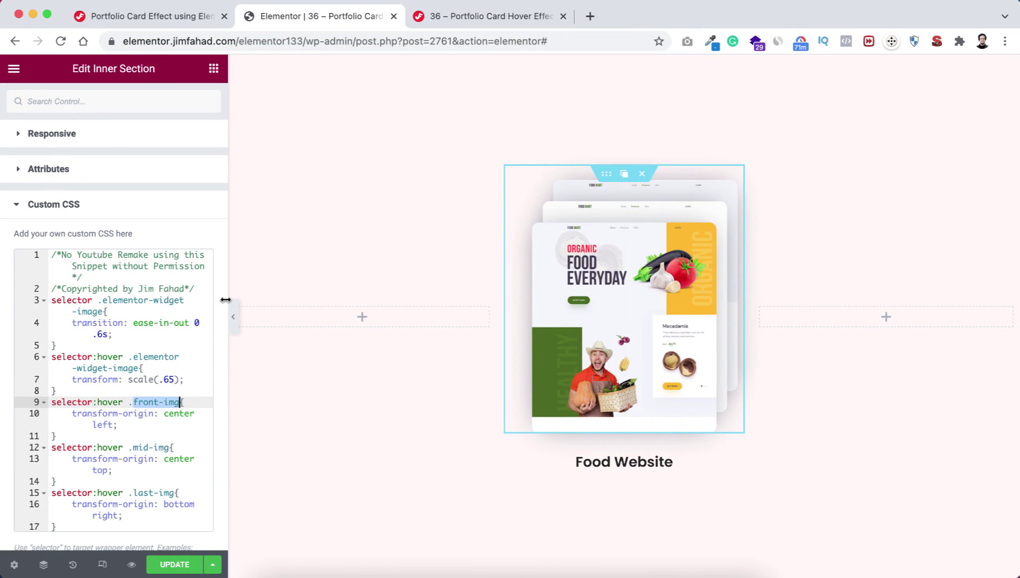
Via the Navigator, give the front image the CSS class front-img
left_click(615, 311)
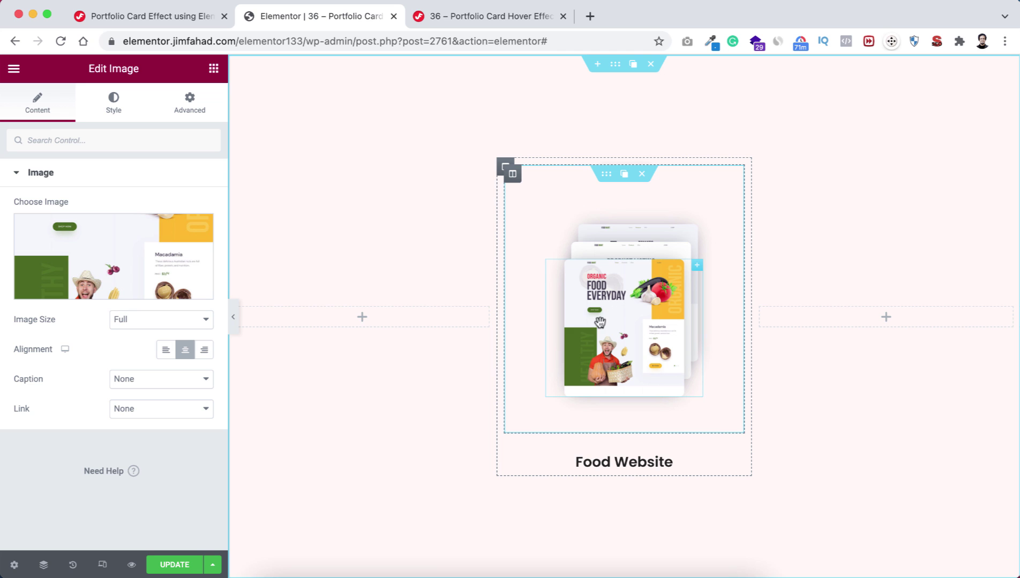
right_click(710, 292)
left_click(746, 468)
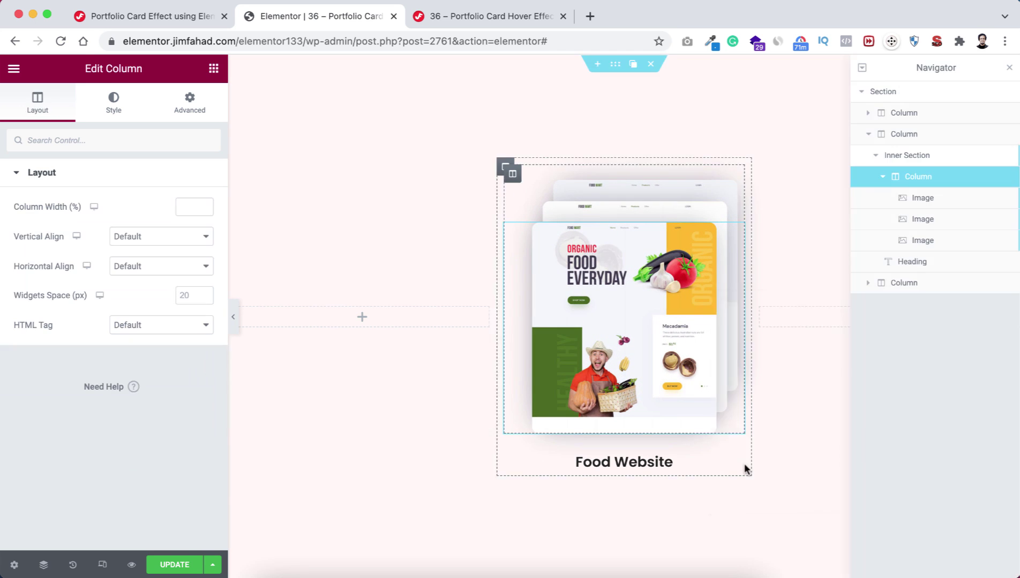
left_click(940, 243)
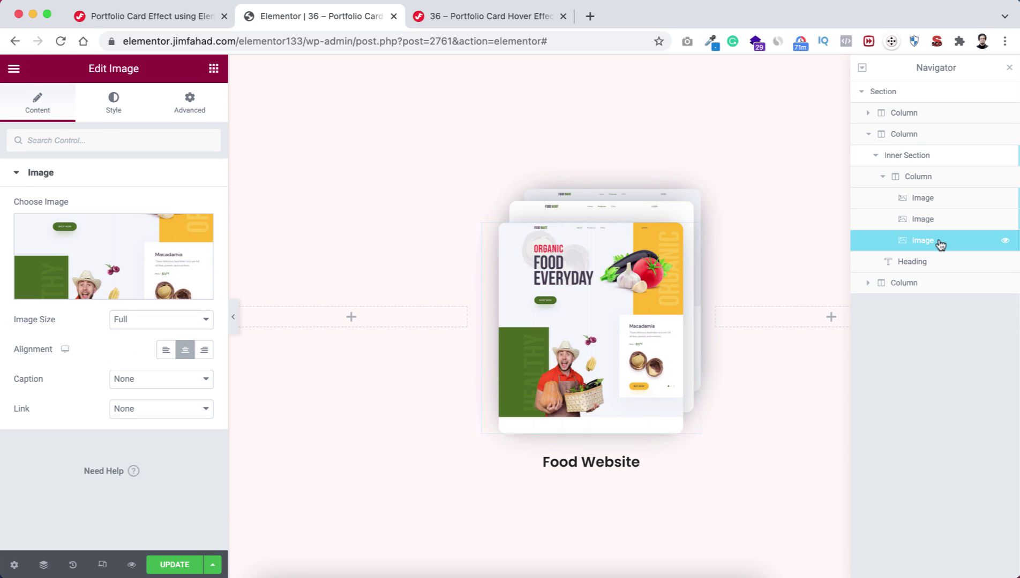
left_click(186, 101)
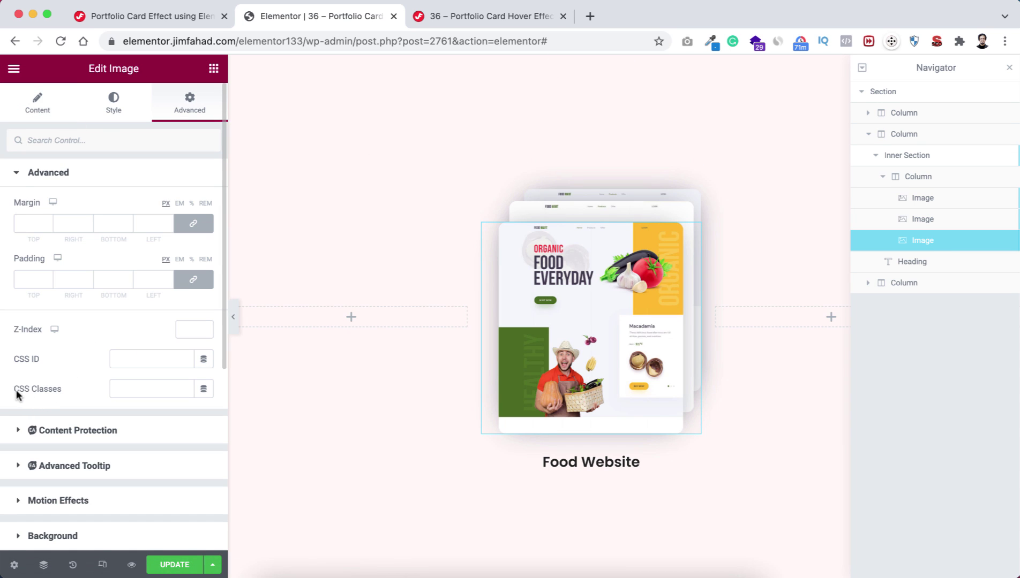
left_click(135, 387)
type("front-img")
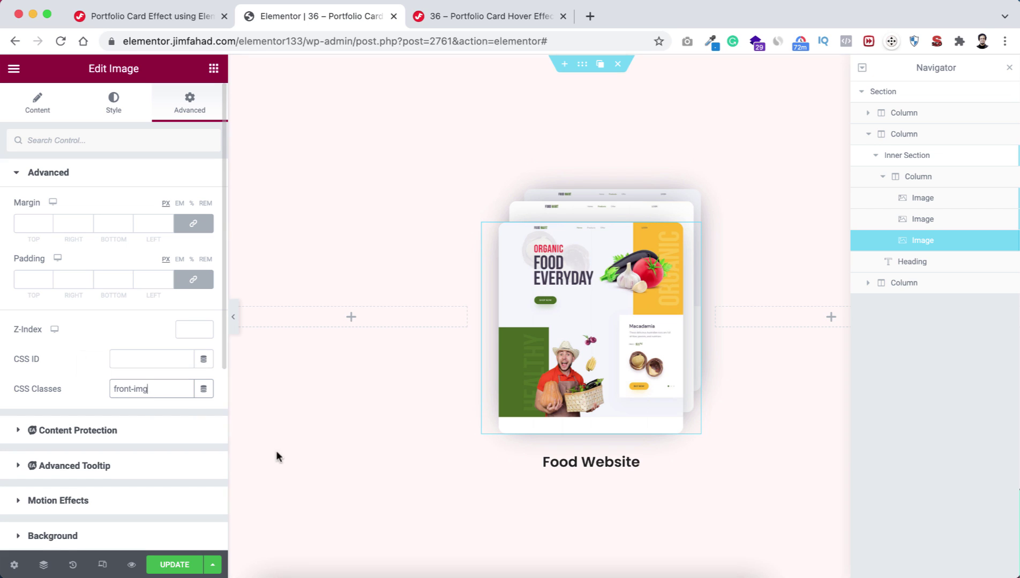
Give the middle image class mid-img and the back image last-img, then close the Navigator
left_click(922, 222)
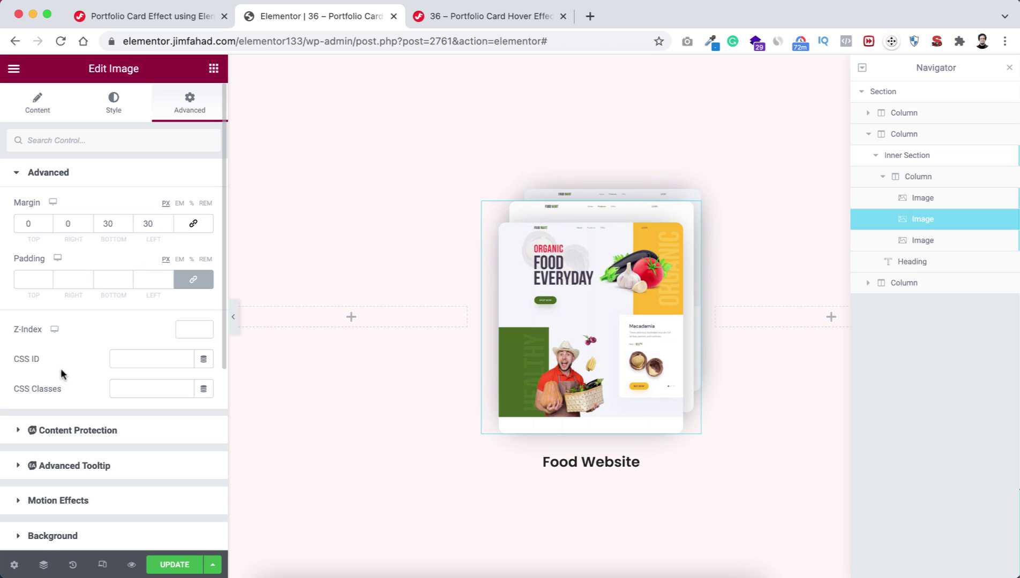
left_click(117, 389)
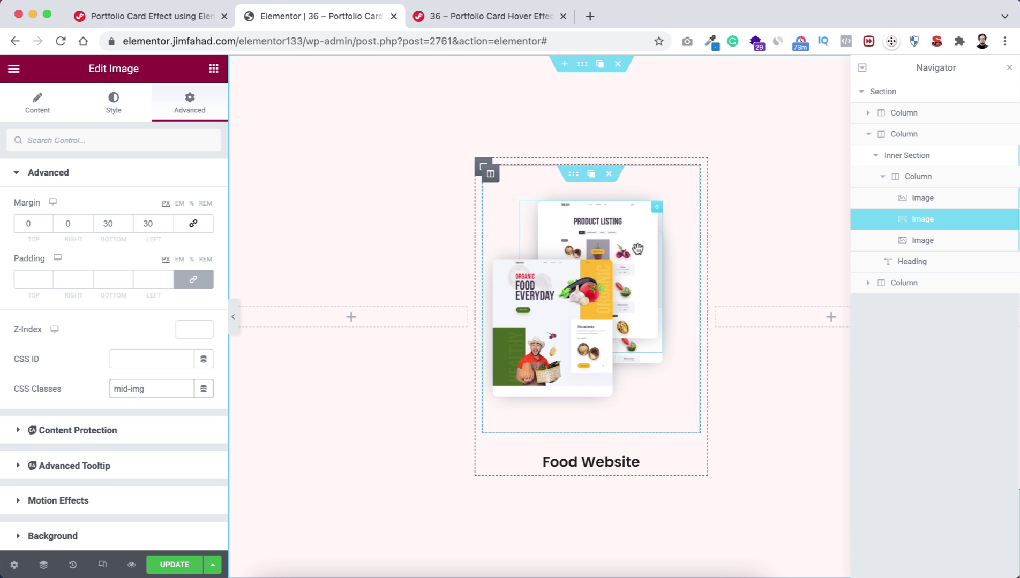
left_click(930, 199)
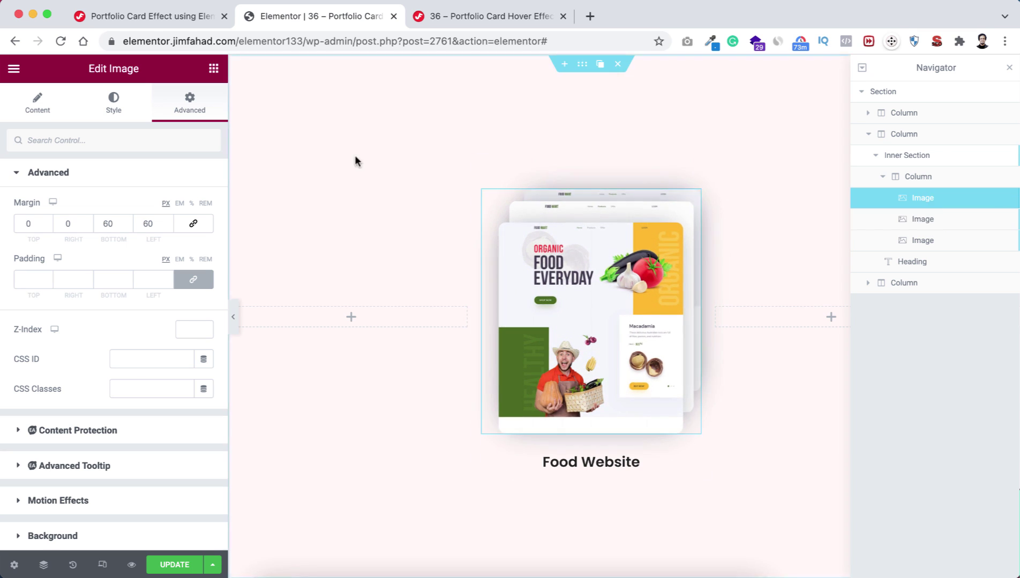
left_click(128, 388)
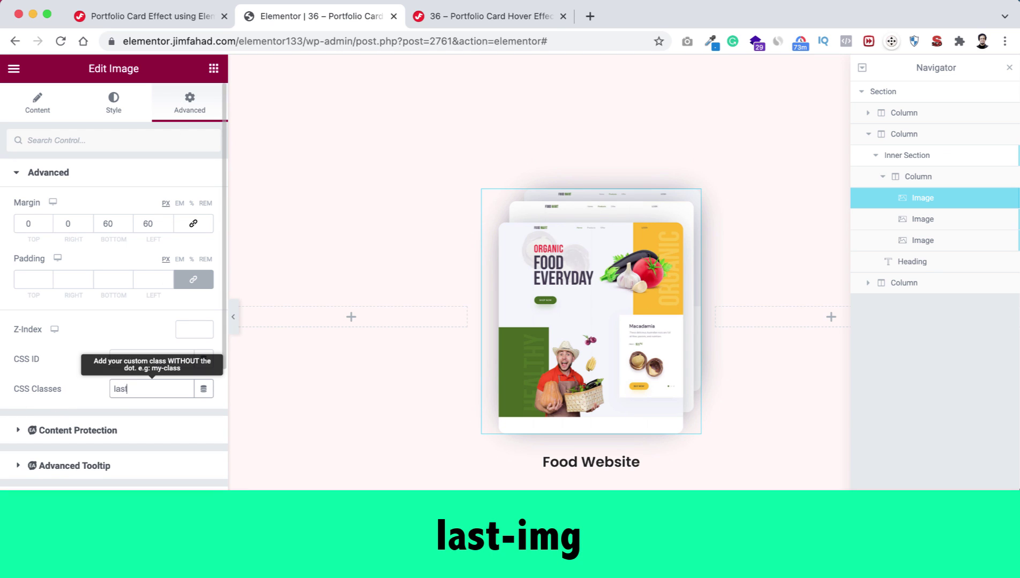
type("last-img")
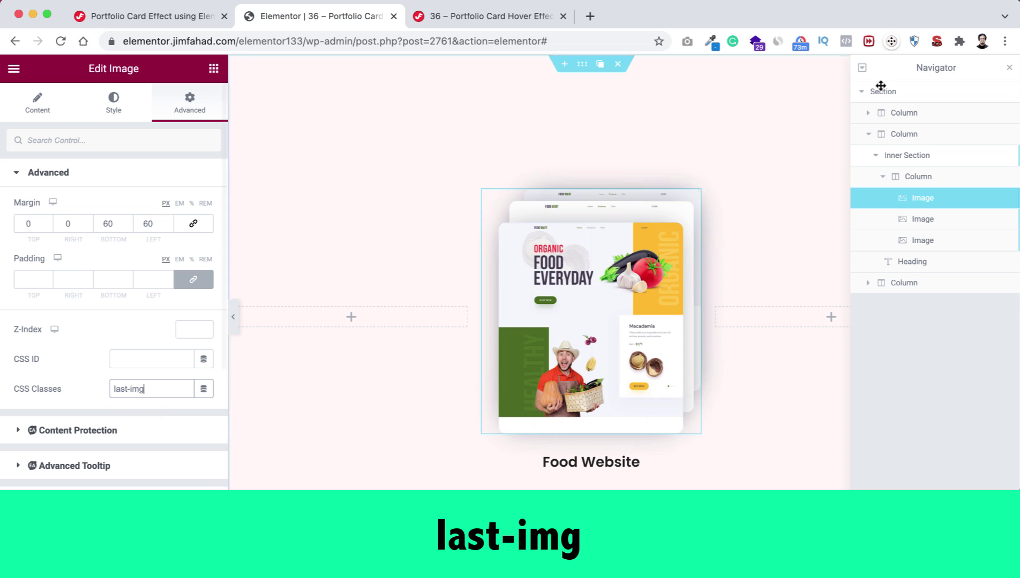
left_click(1009, 68)
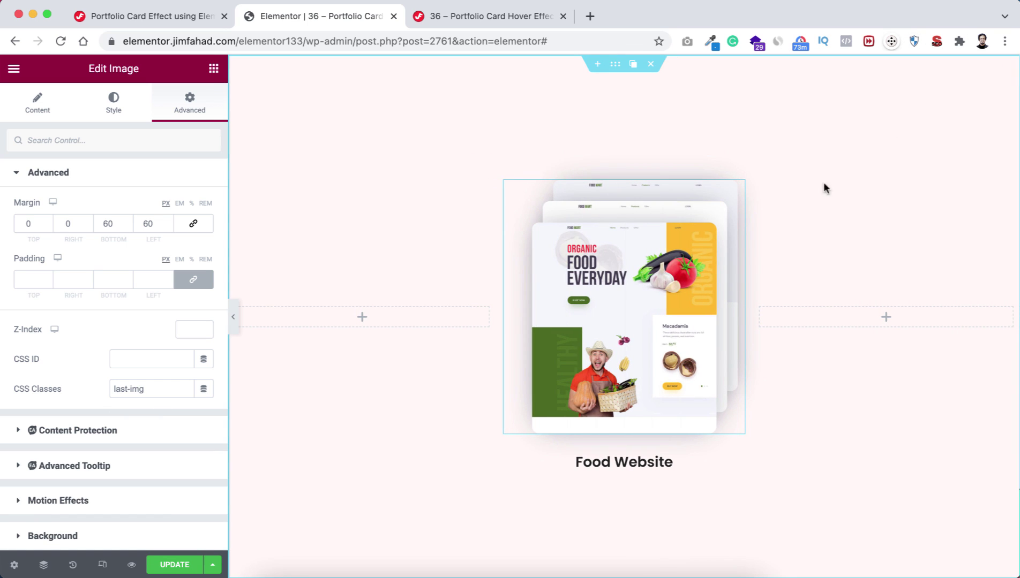
Open Edit Inner Section for the Food Website screenshot stack
mouse_move(663, 295)
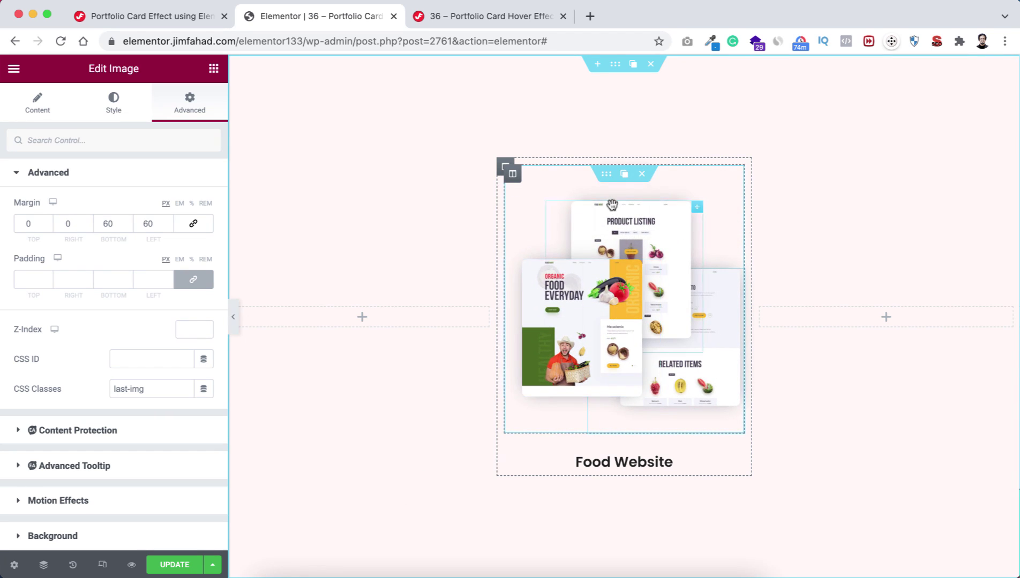
left_click(607, 175)
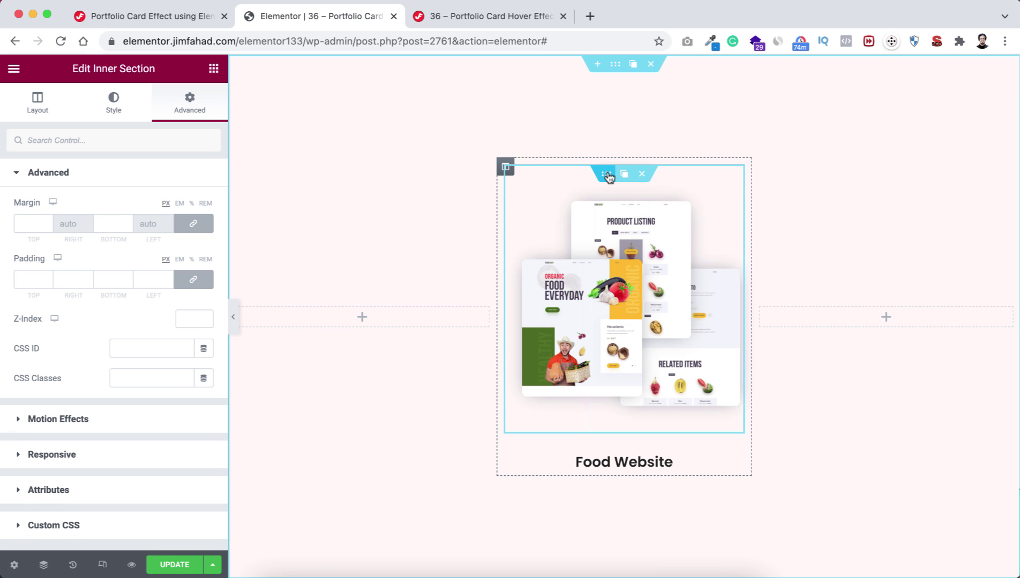
Try other transition durations in the inner section's custom CSS, settling on 0.6s
scroll(127, 463, "down", 2)
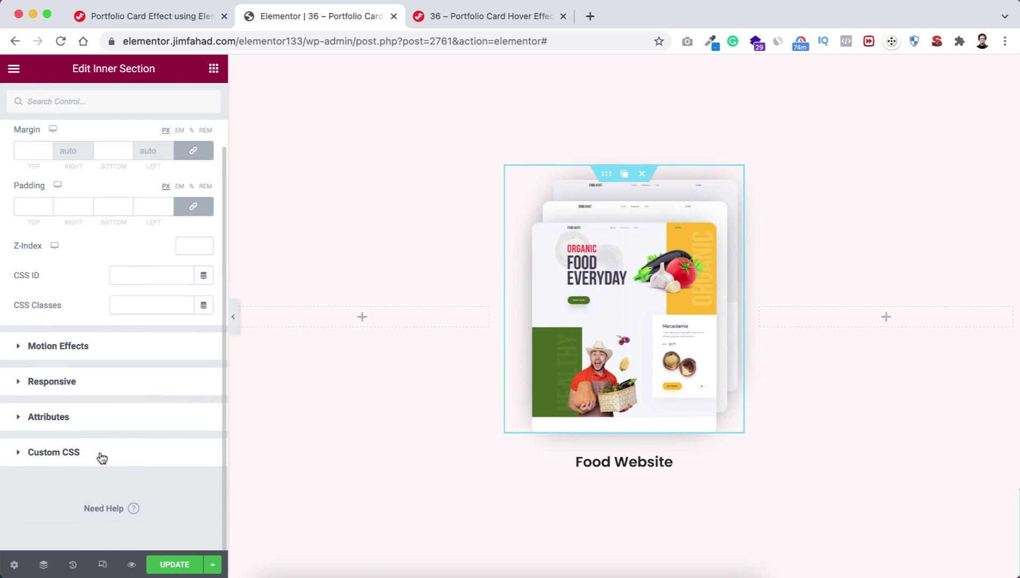
left_click(54, 452)
scroll(149, 436, "down", 2)
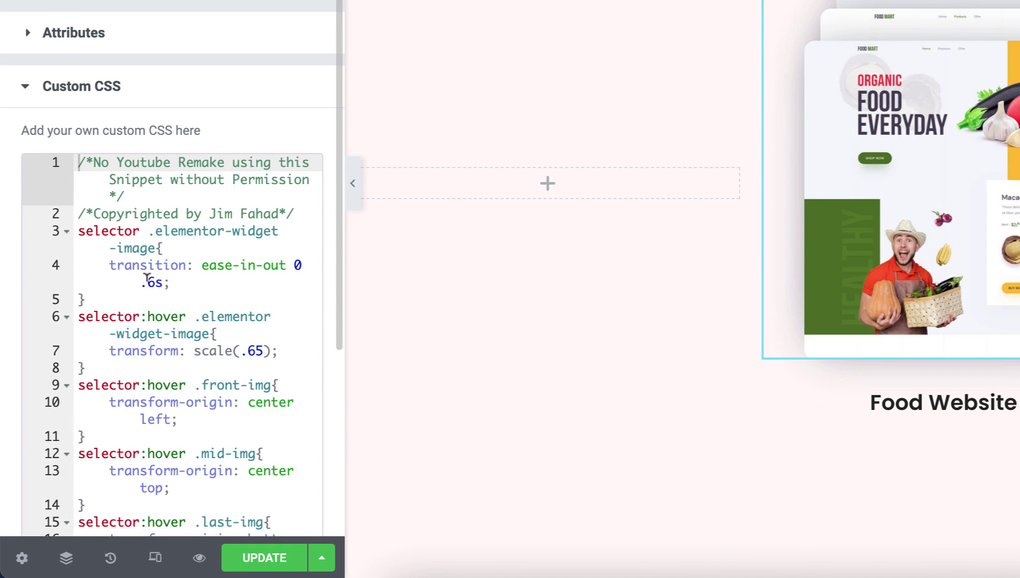
left_click(148, 280)
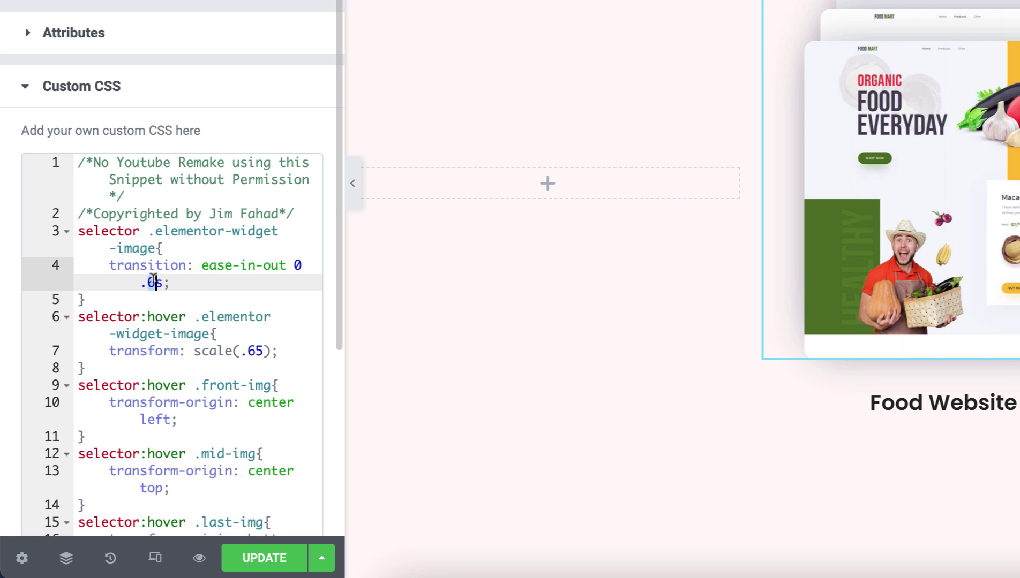
type("2")
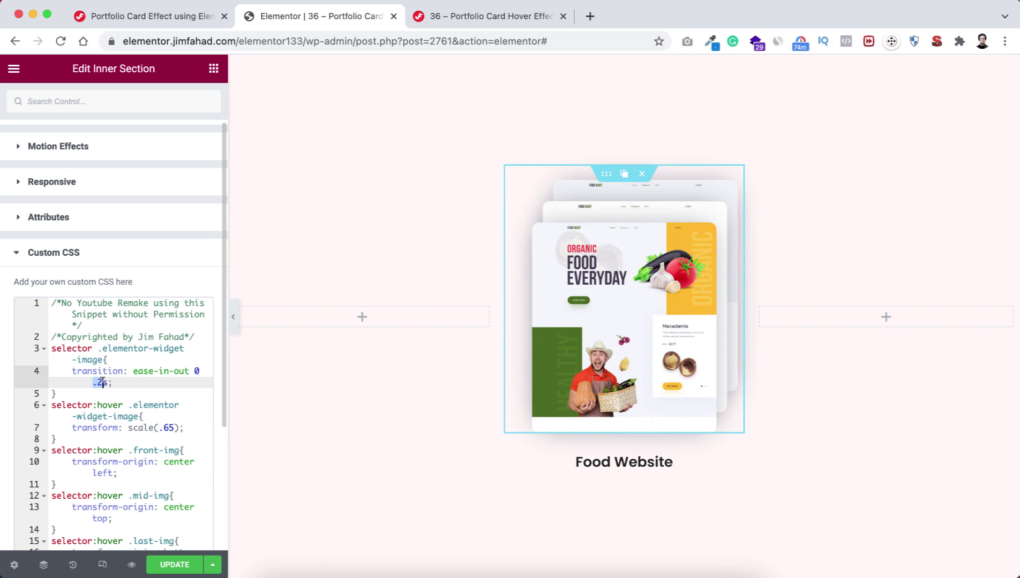
type("1")
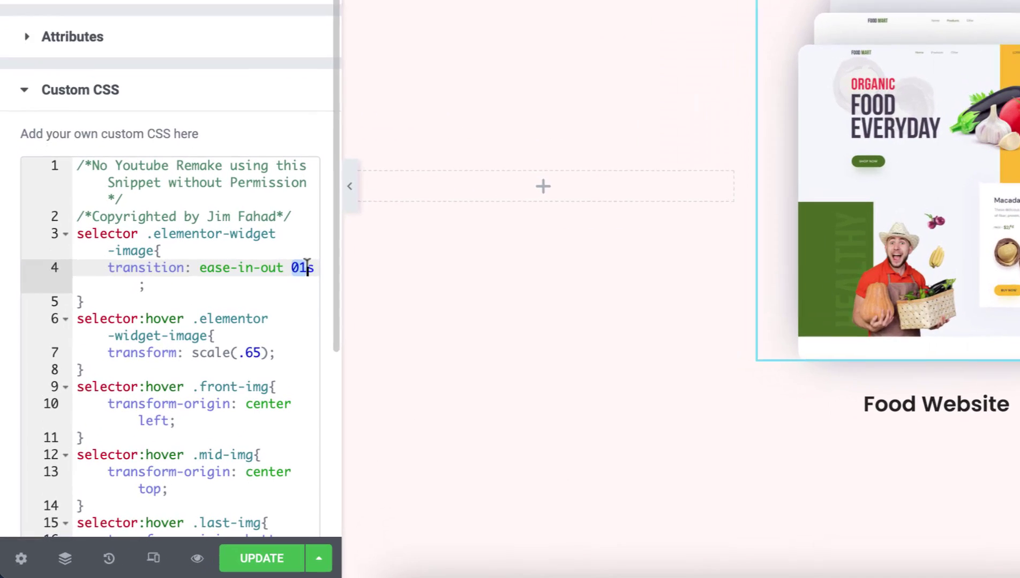
key("BackSpace")
type(".6")
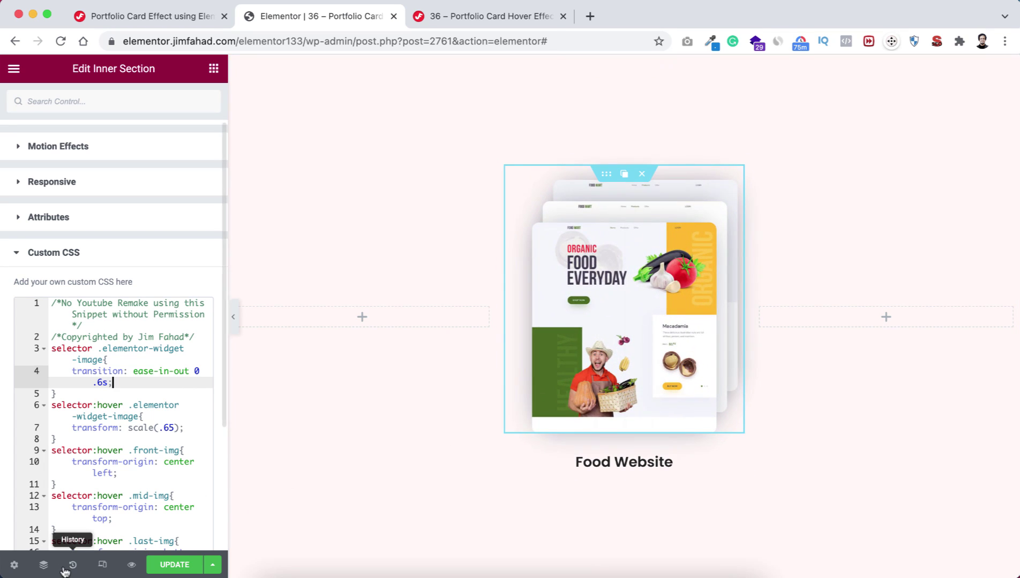
Switch to tablet preview and set the front image's width to 150 px
left_click(103, 564)
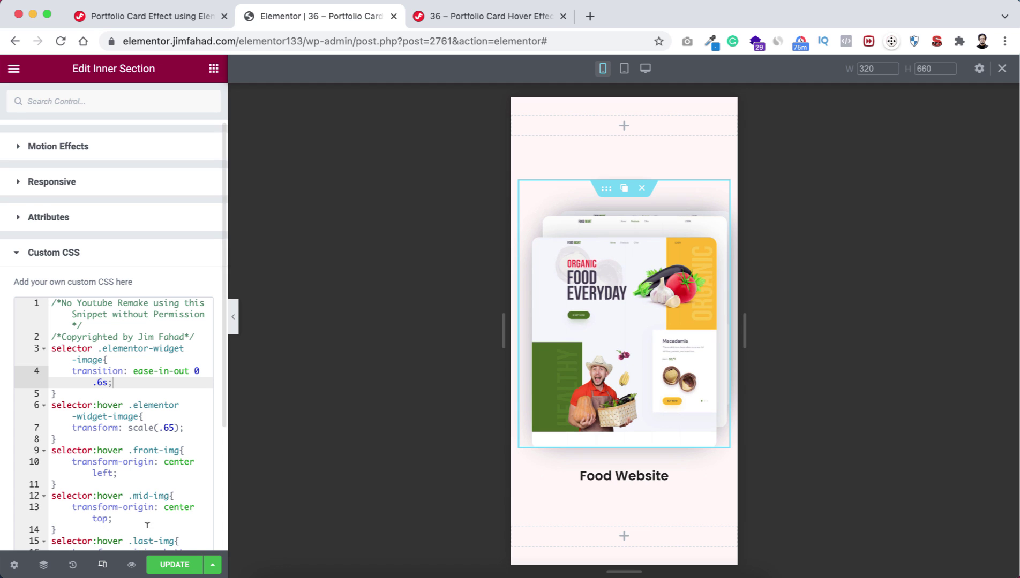
left_click(625, 70)
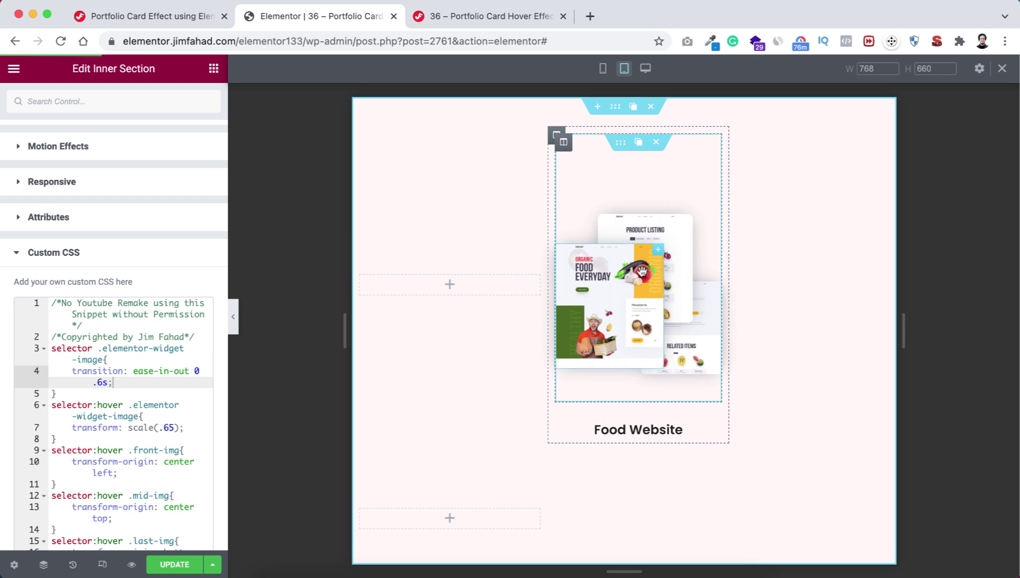
right_click(641, 272)
left_click(684, 474)
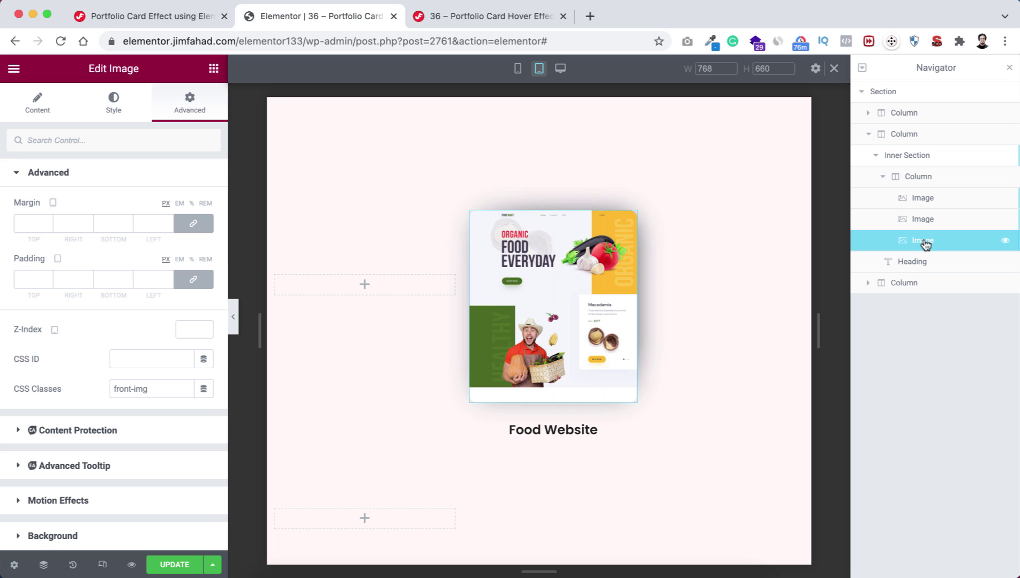
left_click(115, 106)
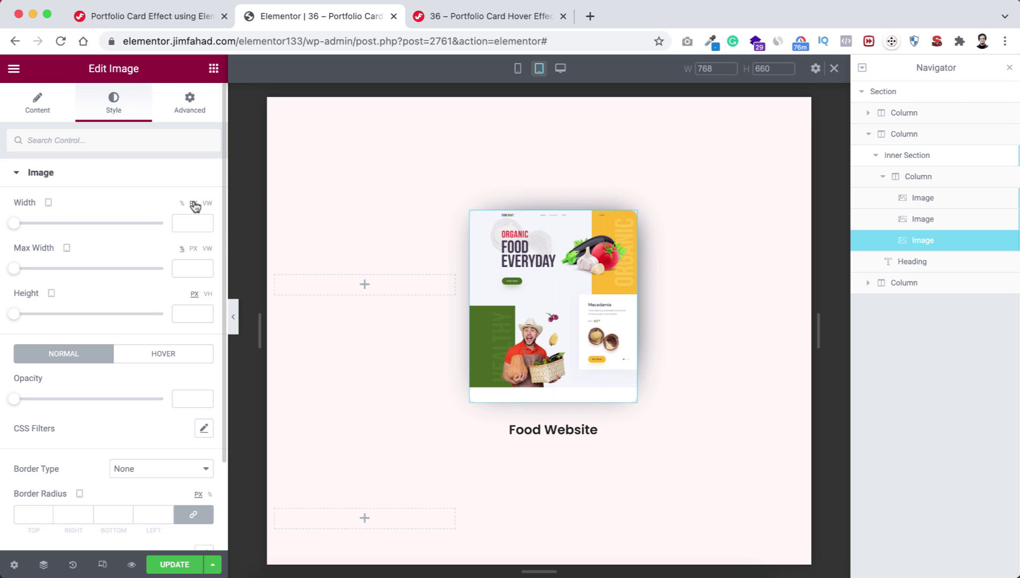
type("150")
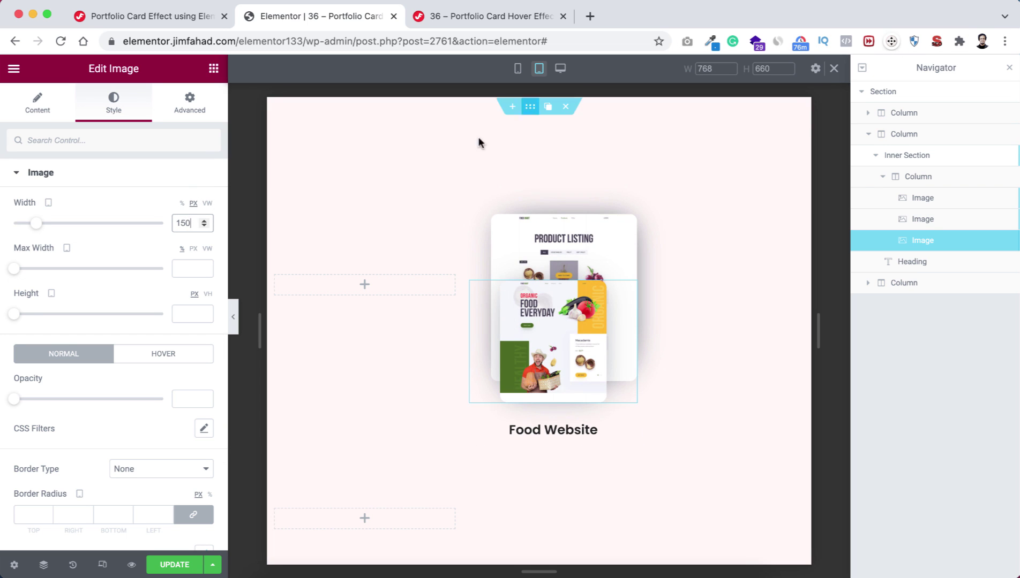
Set the middle and rearmost images' tablet widths to 150 px as well
left_click(919, 227)
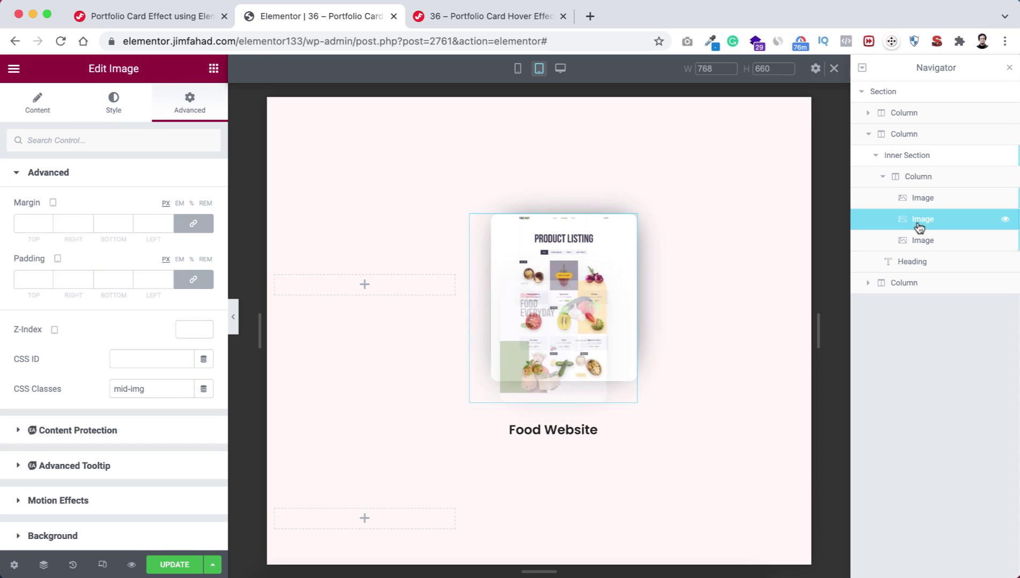
left_click(115, 102)
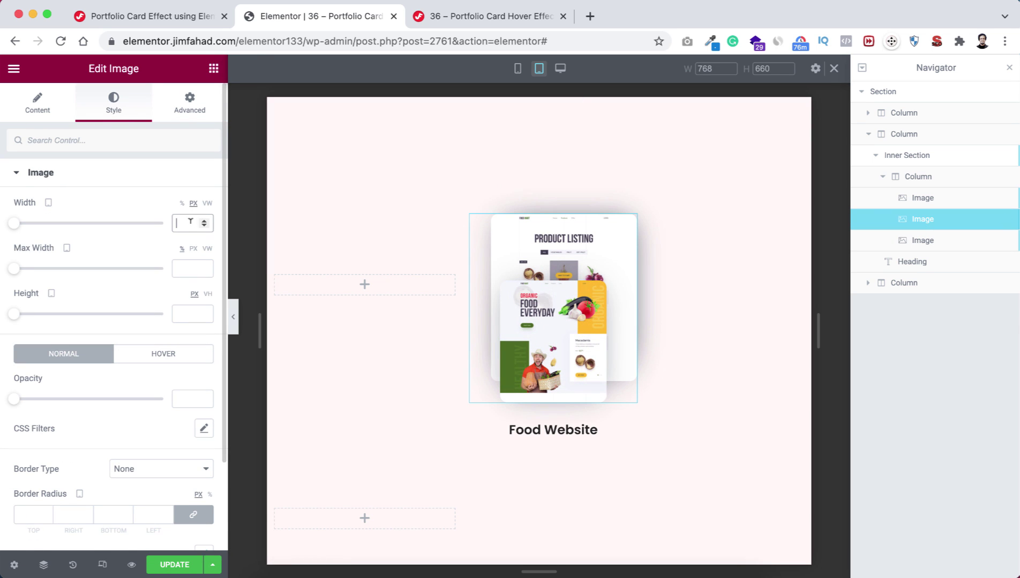
type("150")
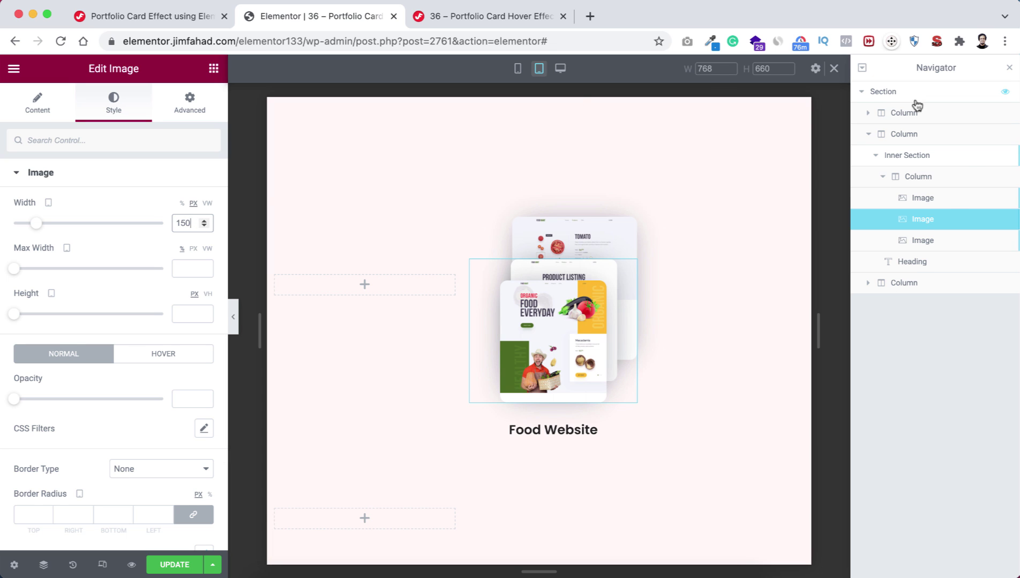
left_click(939, 203)
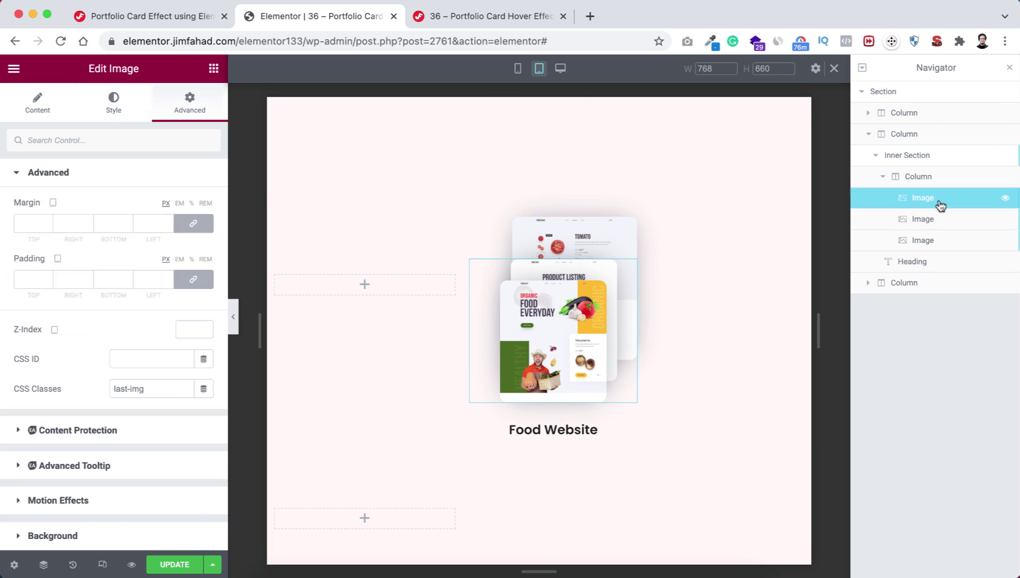
left_click(113, 102)
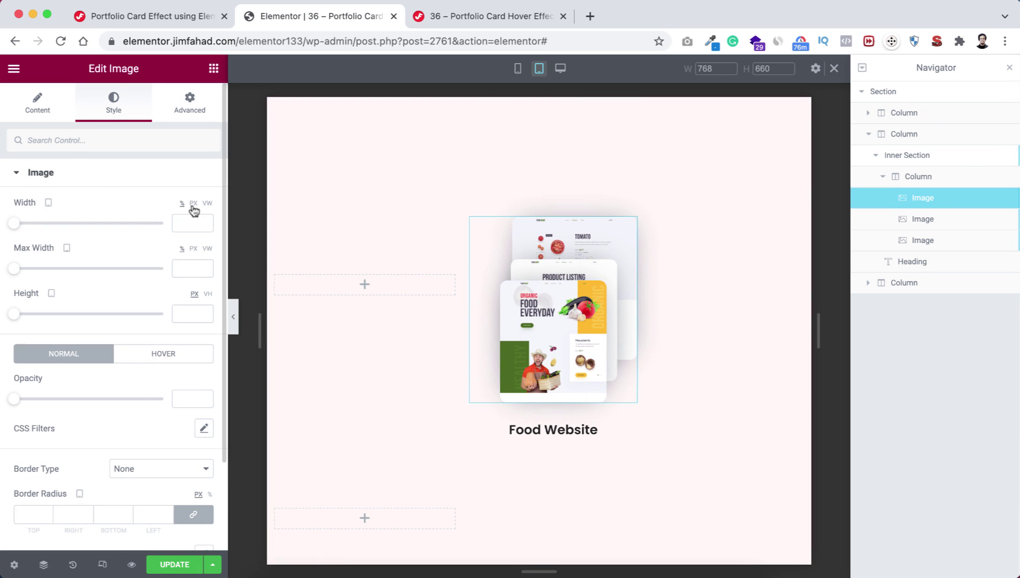
type("15")
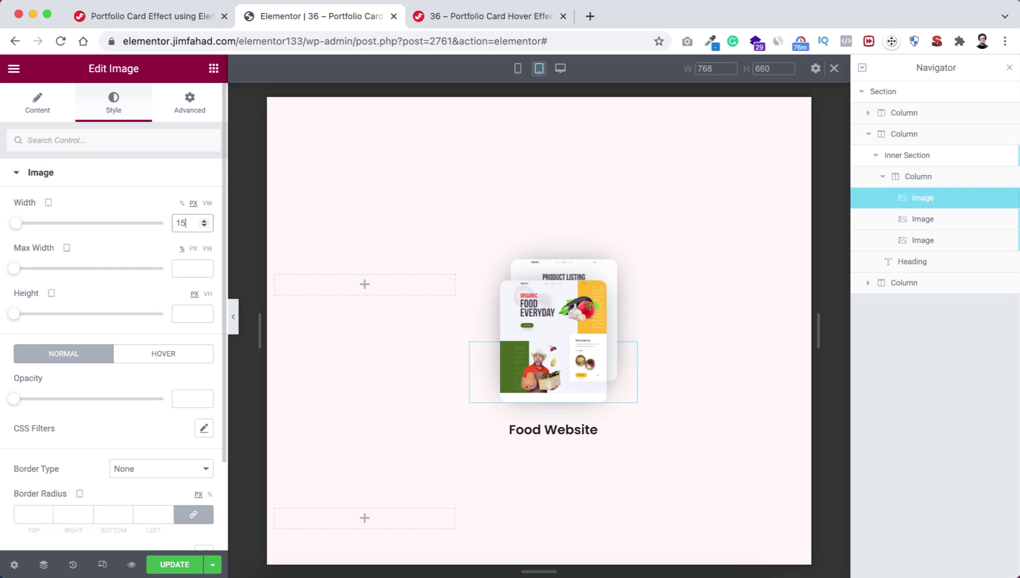
type("0")
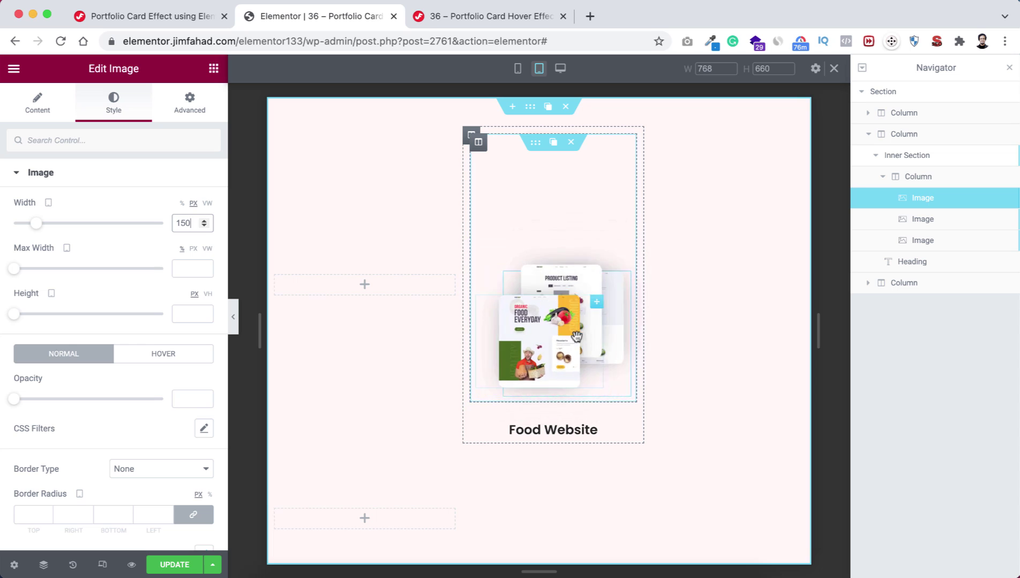
In mobile preview, set the inner section's minimum height to 300 px and hide the Navigator
left_click(518, 71)
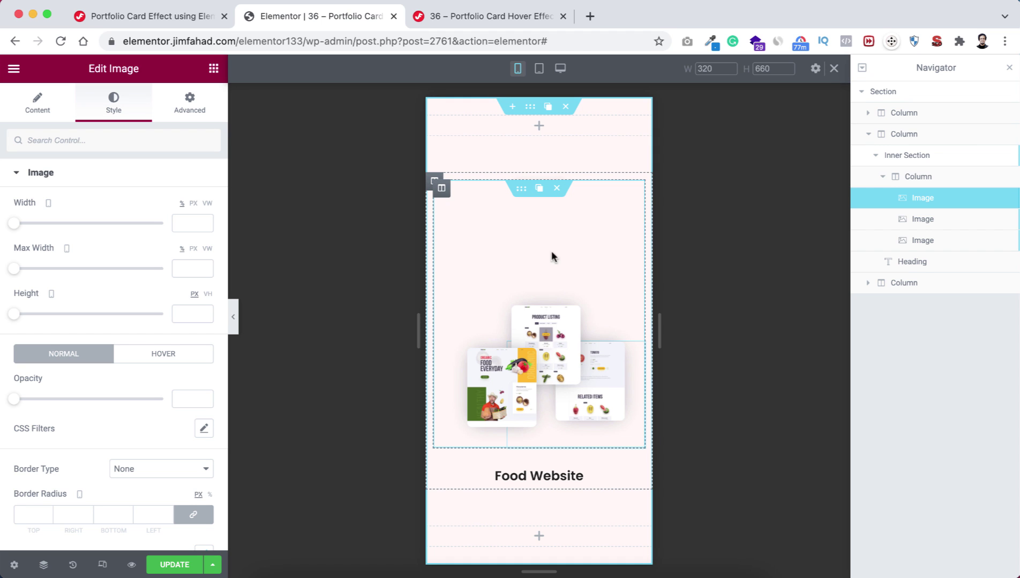
left_click(521, 189)
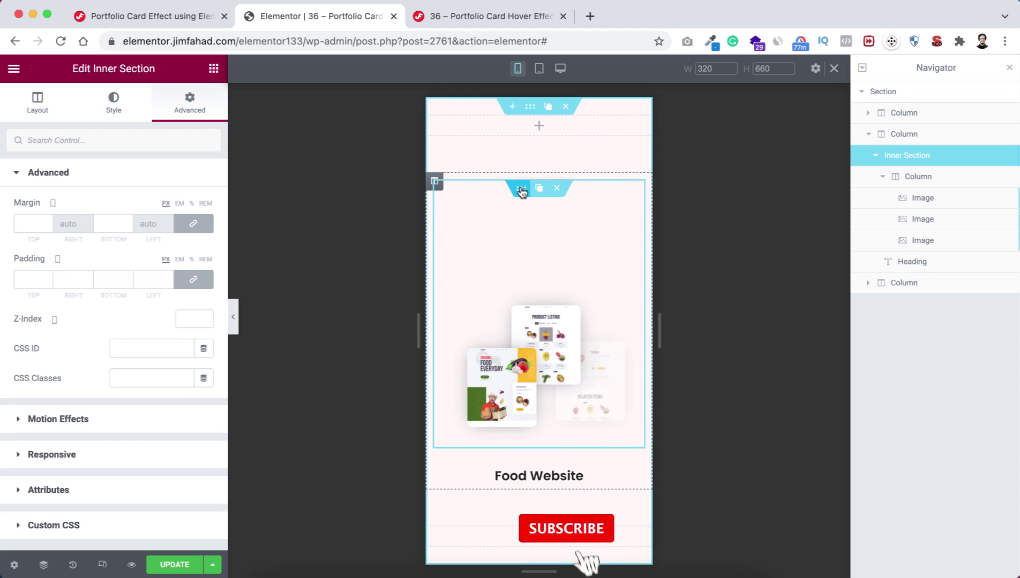
left_click(35, 112)
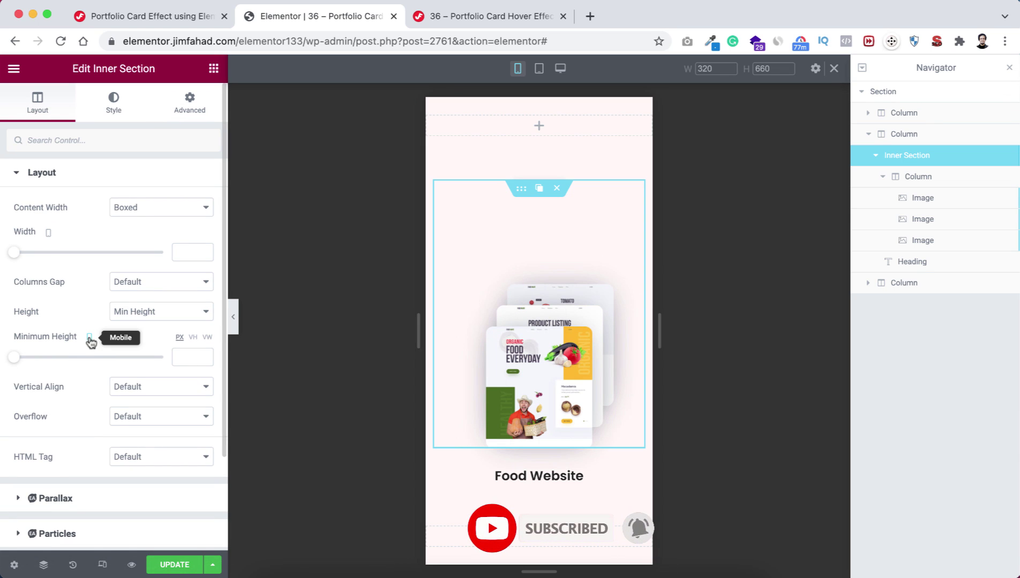
left_click(181, 355)
type("300")
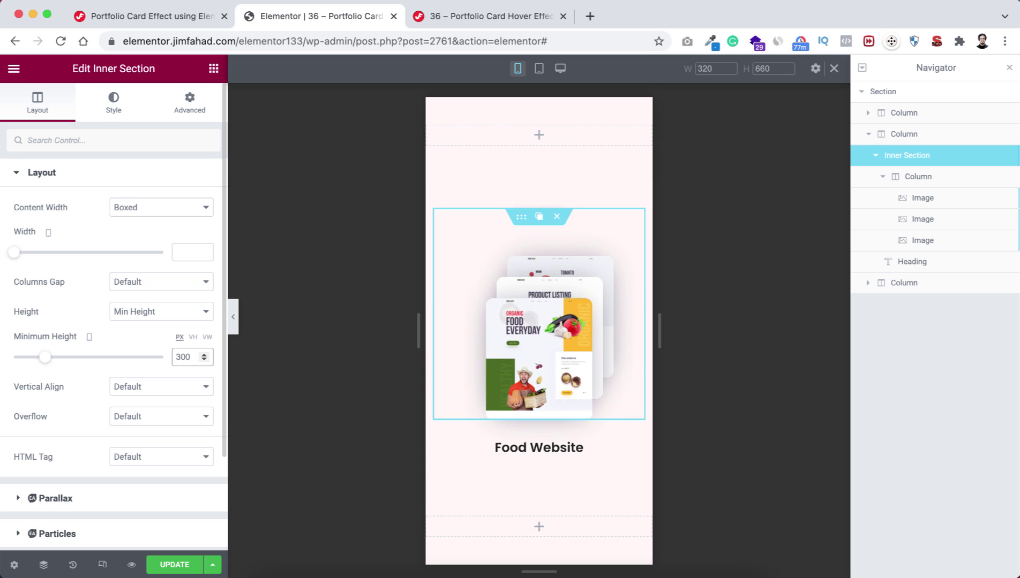
left_click(1008, 71)
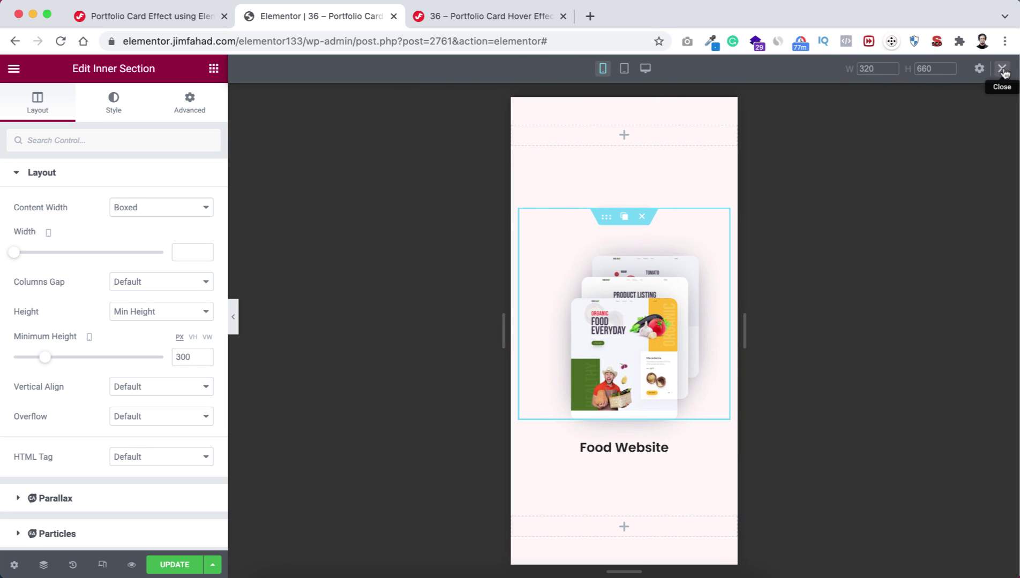
Return to desktop view and duplicate the Food Website card column twice
left_click(1003, 69)
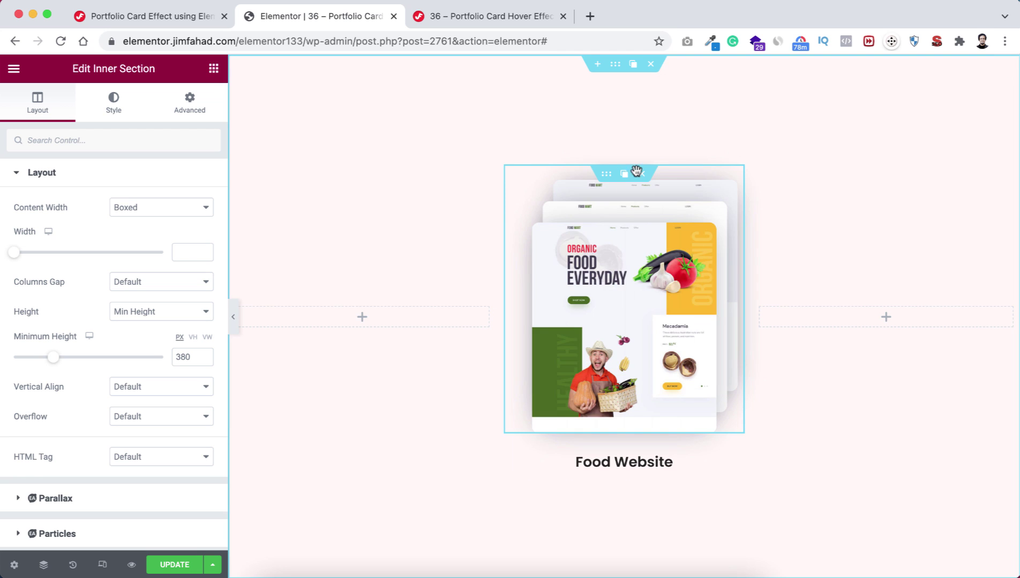
mouse_move(532, 219)
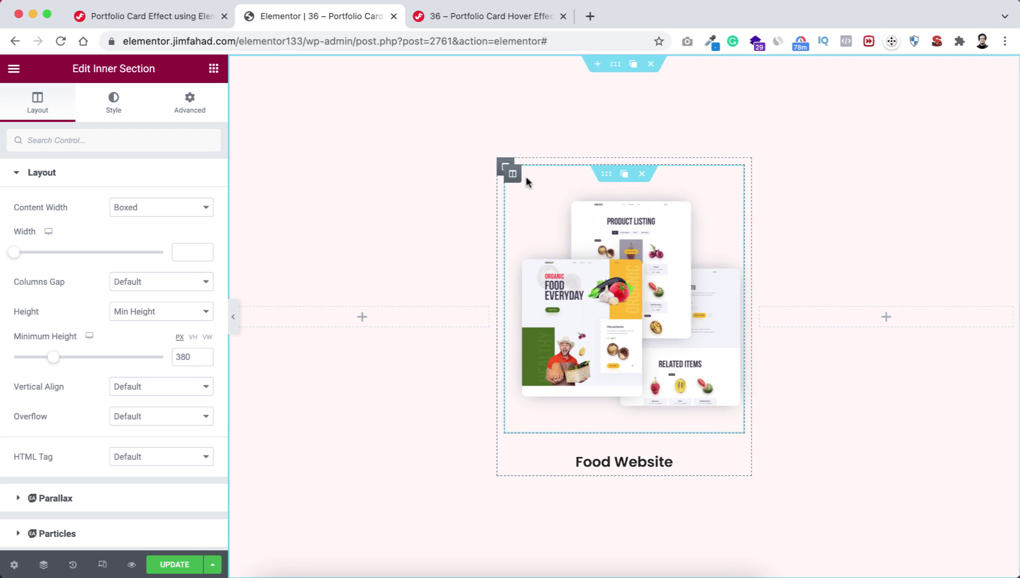
mouse_move(514, 178)
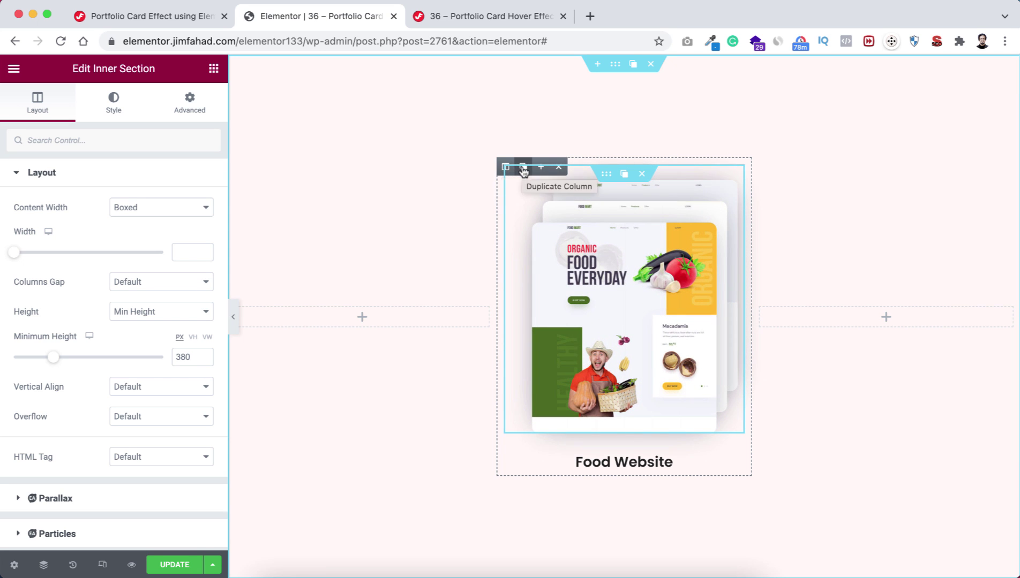
left_click(523, 167)
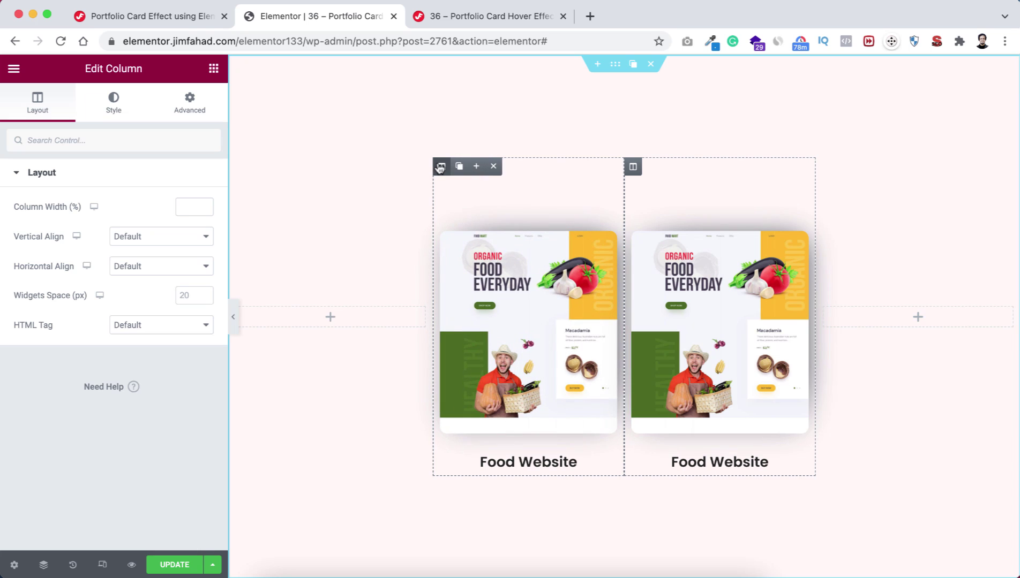
left_click(459, 166)
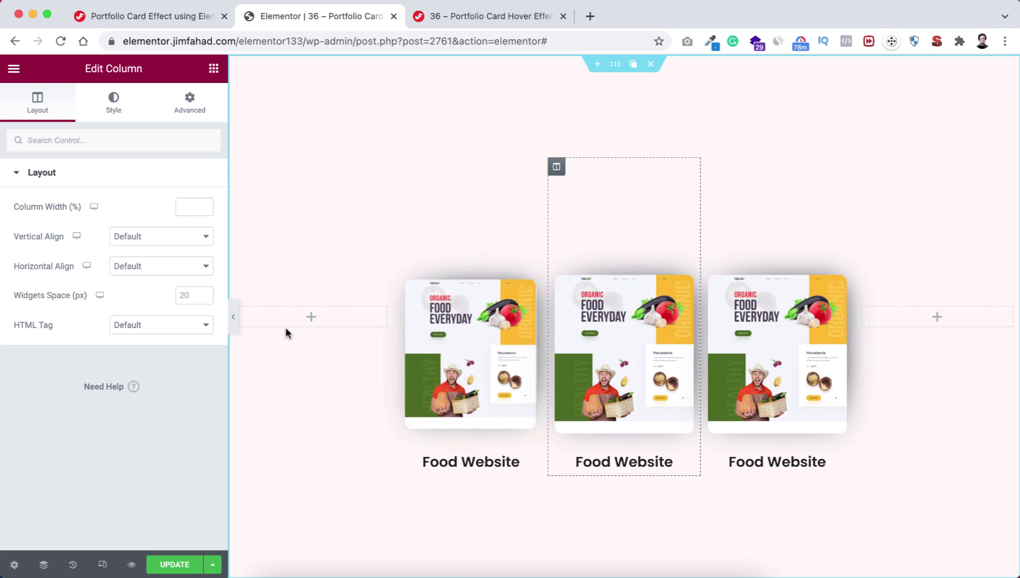
Delete the empty left and right columns beside the three cards
mouse_move(245, 317)
left_click(296, 315)
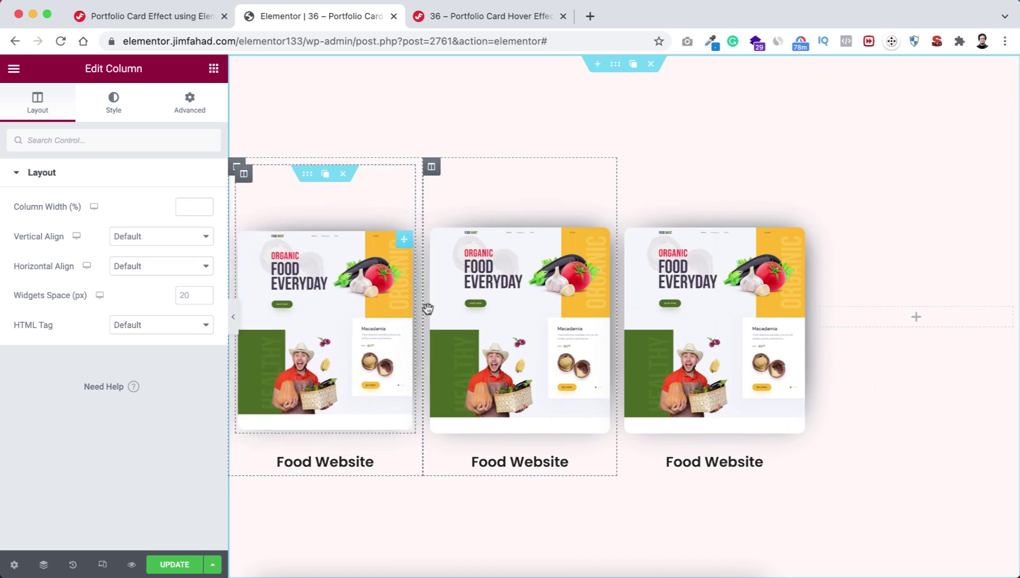
mouse_move(833, 316)
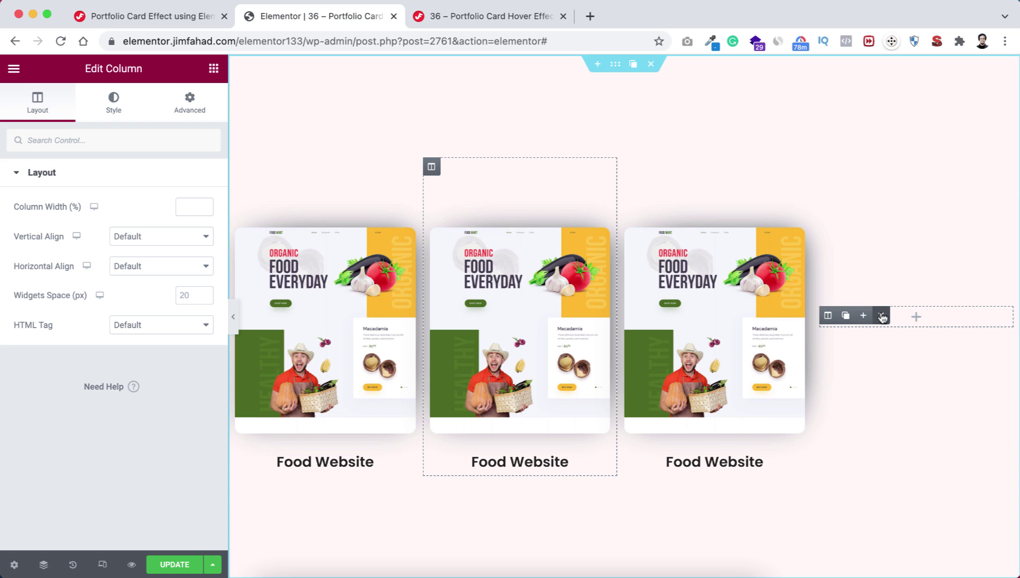
left_click(866, 315)
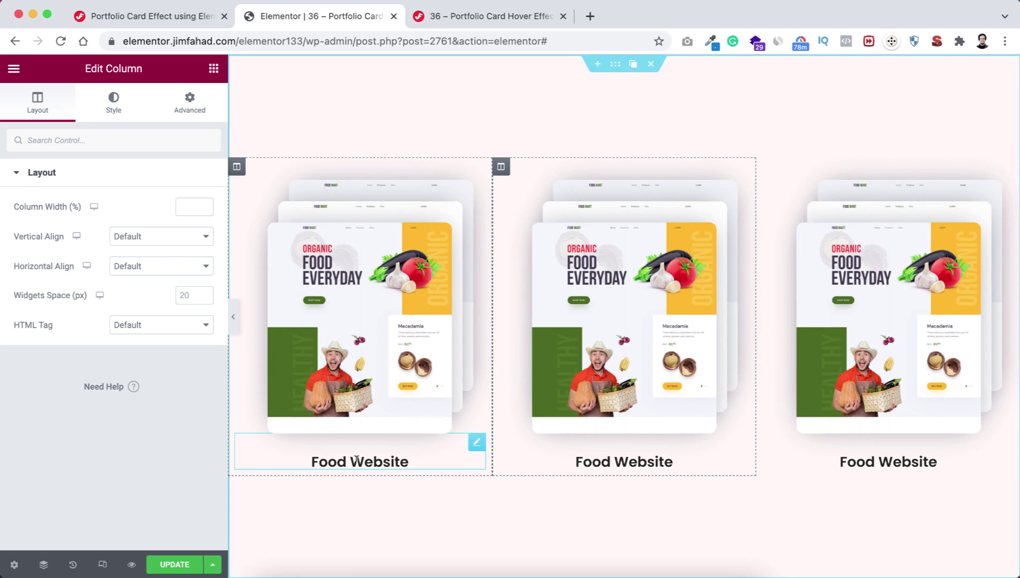
Retitle the left card heading 'Digital Shop' and the right card heading 'Travel Blog'
left_click(356, 459)
triple_click(356, 459)
type("Dig")
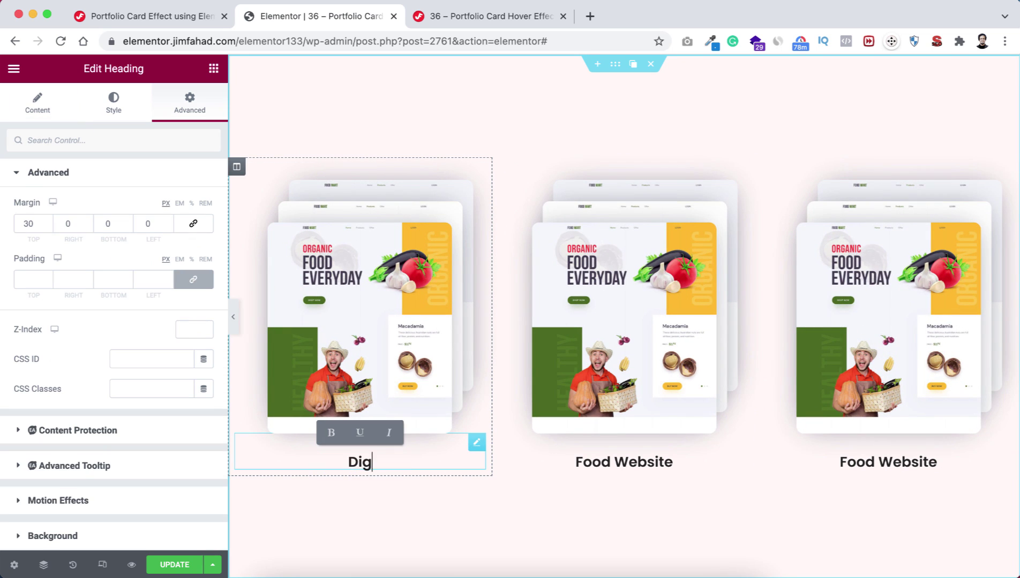
type("ital Shop")
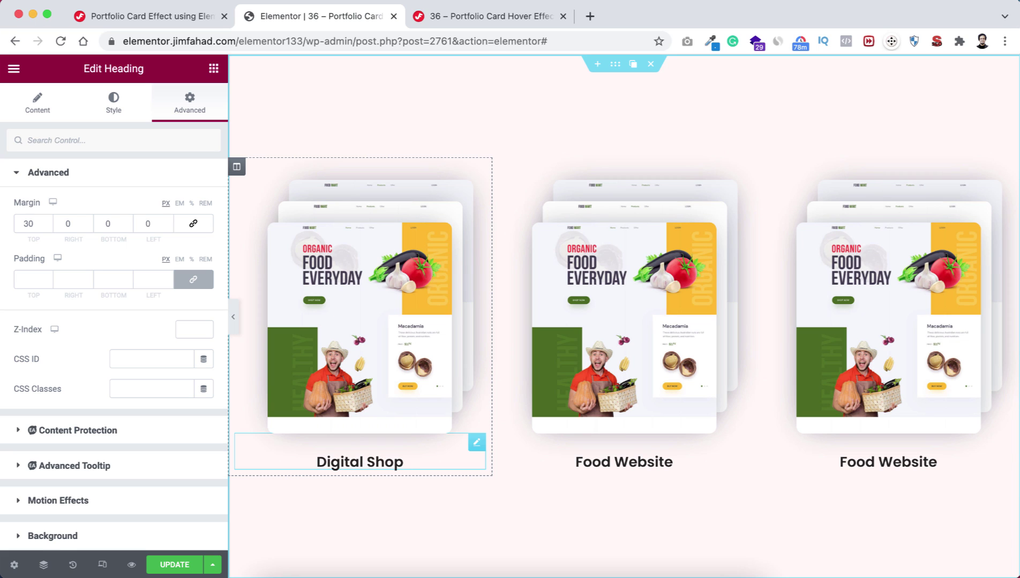
left_click(878, 458)
triple_click(879, 458)
type("Travel Blog")
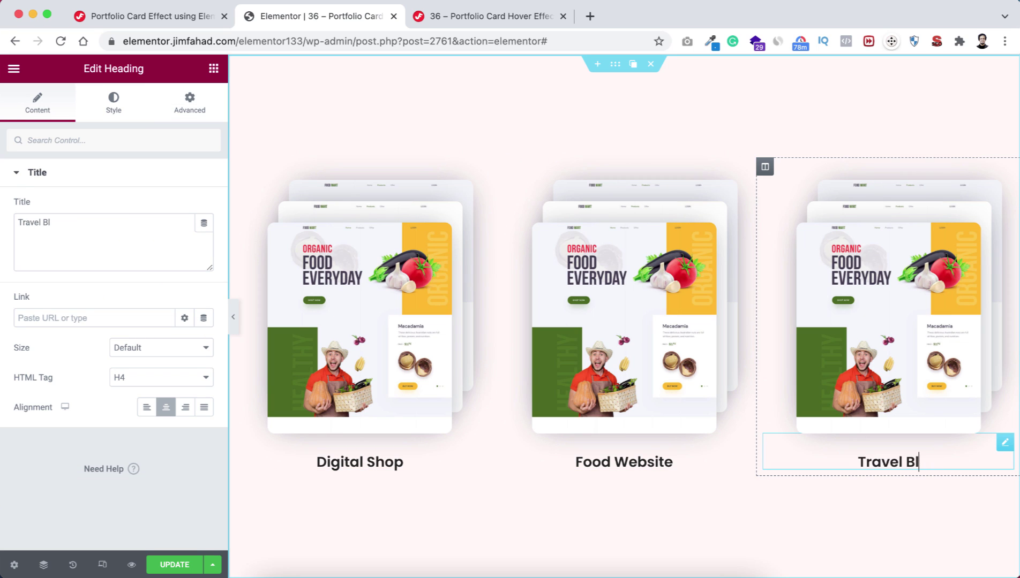
Replace the card screenshots with new images from the Media Library
mouse_move(362, 301)
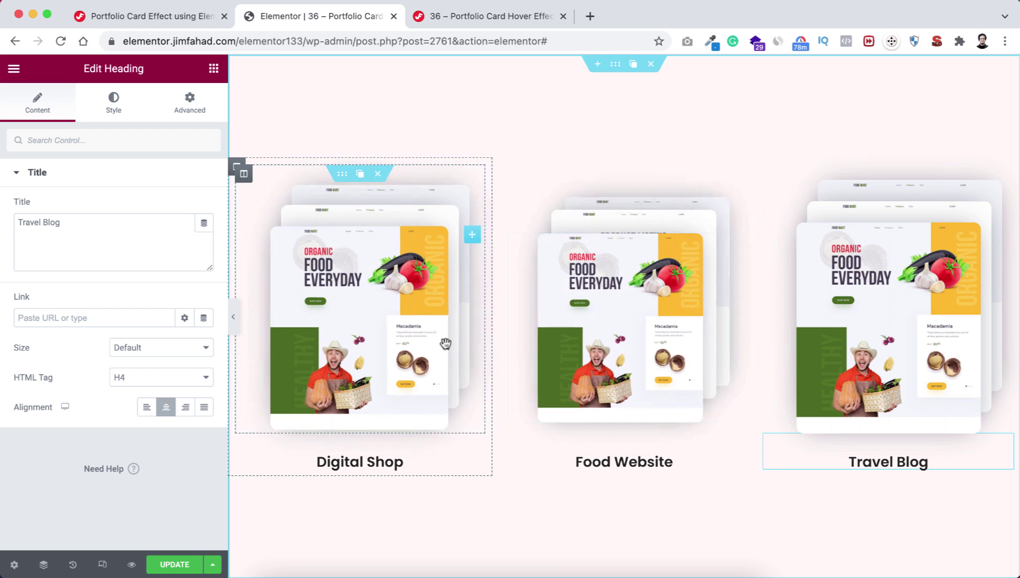
left_click(348, 310)
left_click(219, 341)
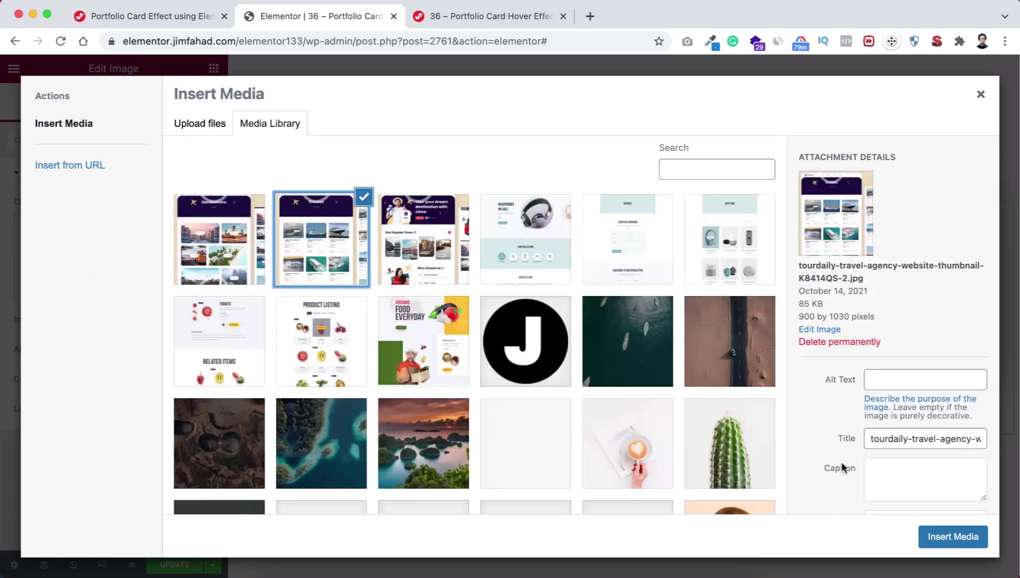
left_click(219, 239)
left_click(951, 537)
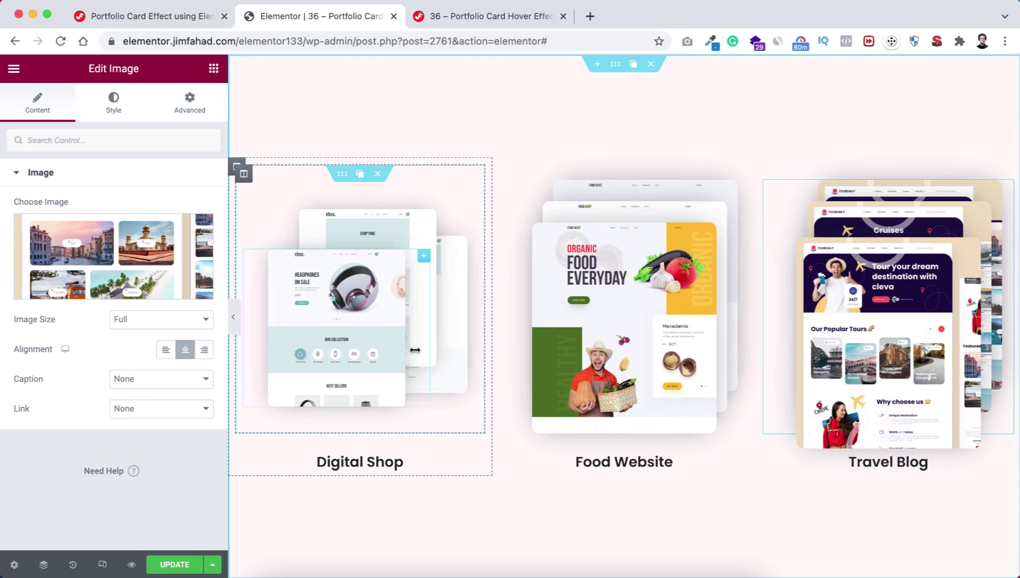
mouse_move(911, 366)
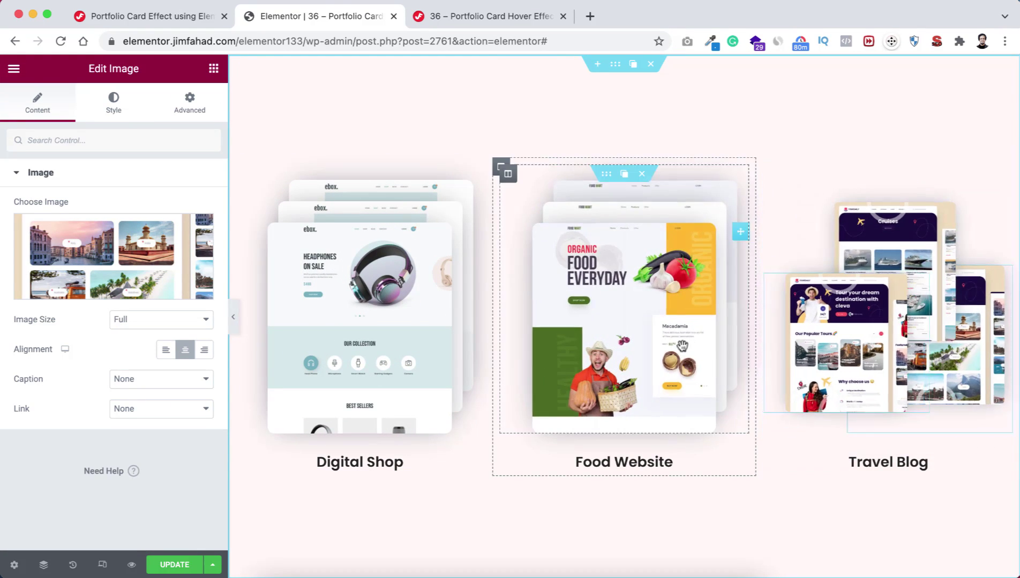
mouse_move(641, 341)
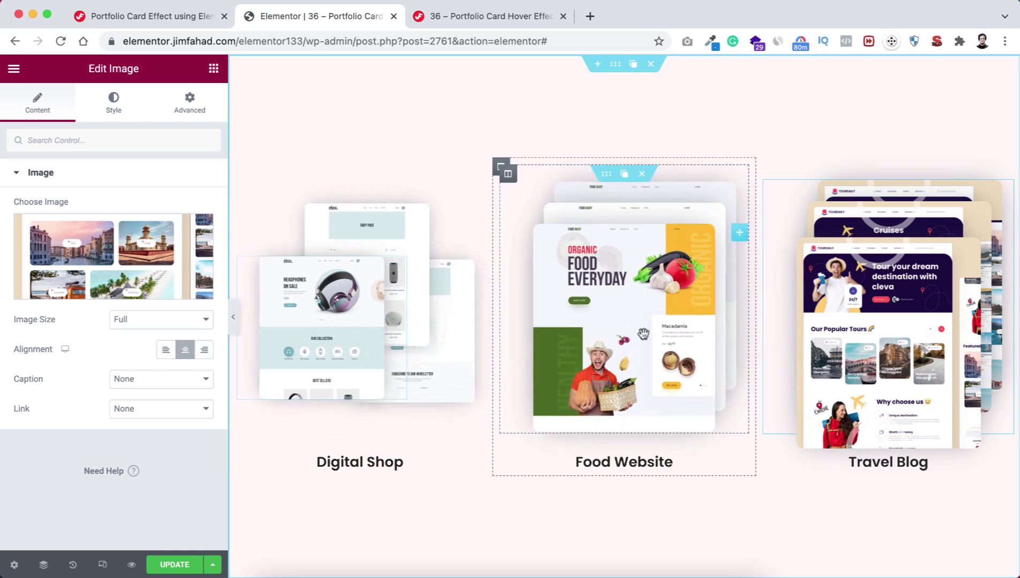
Review the three portfolio cards at mobile and tablet sizes, return to desktop, and save
left_click(102, 565)
scroll(657, 348, "down", 7)
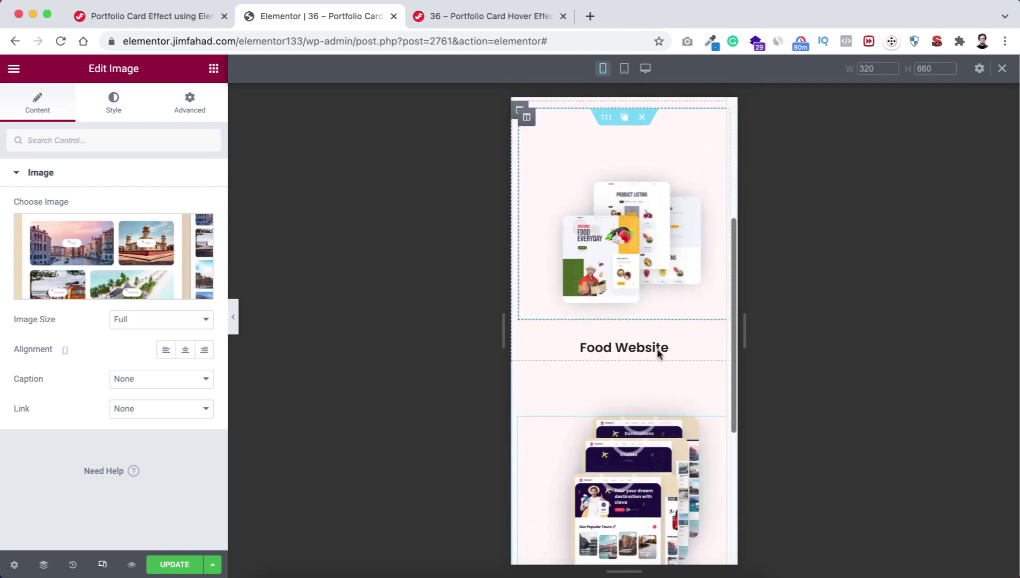
scroll(655, 355, "down", 2)
scroll(650, 321, "up", 8)
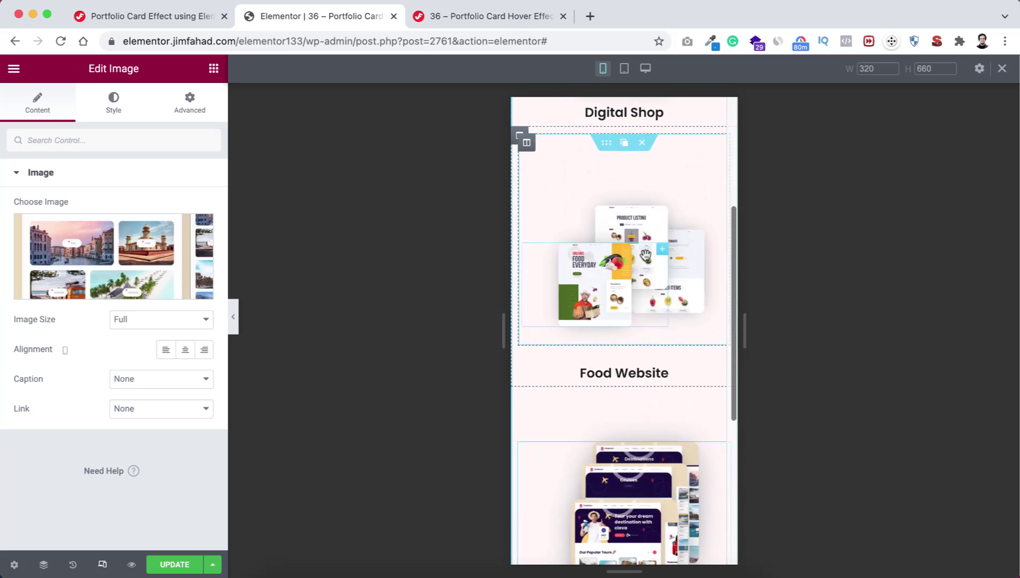
scroll(632, 171, "up", 3)
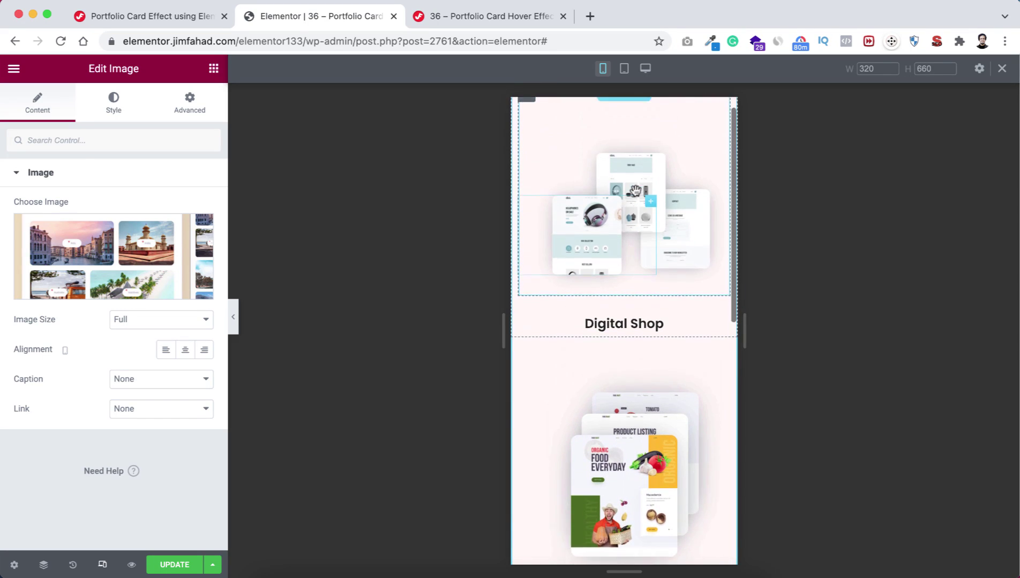
left_click(623, 74)
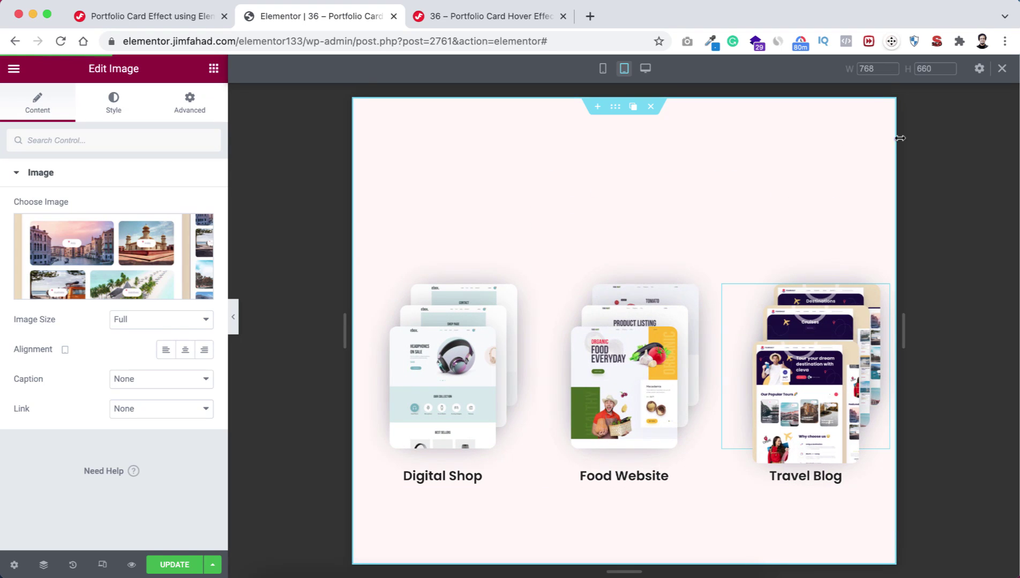
left_click(1002, 69)
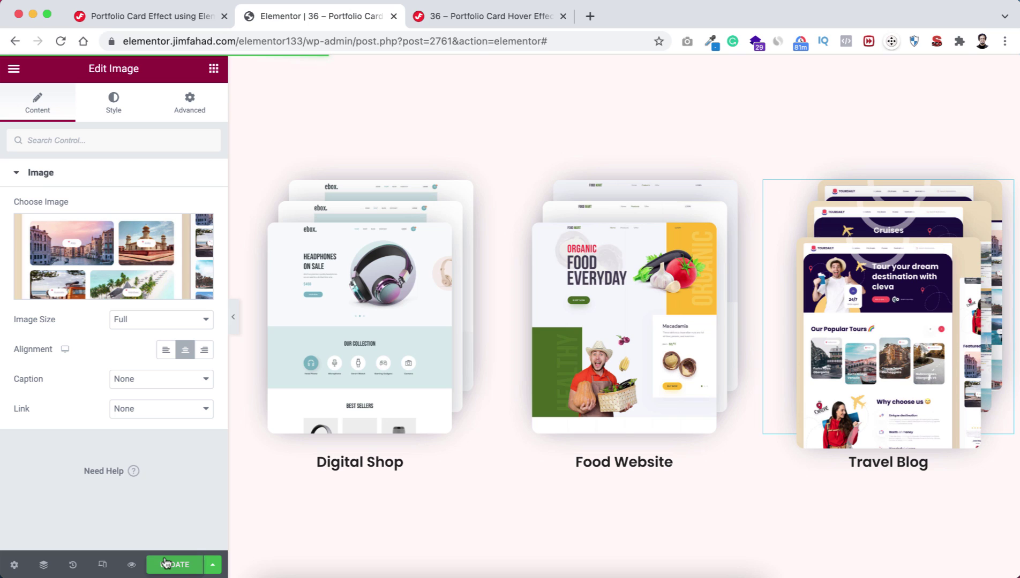
key("super+s")
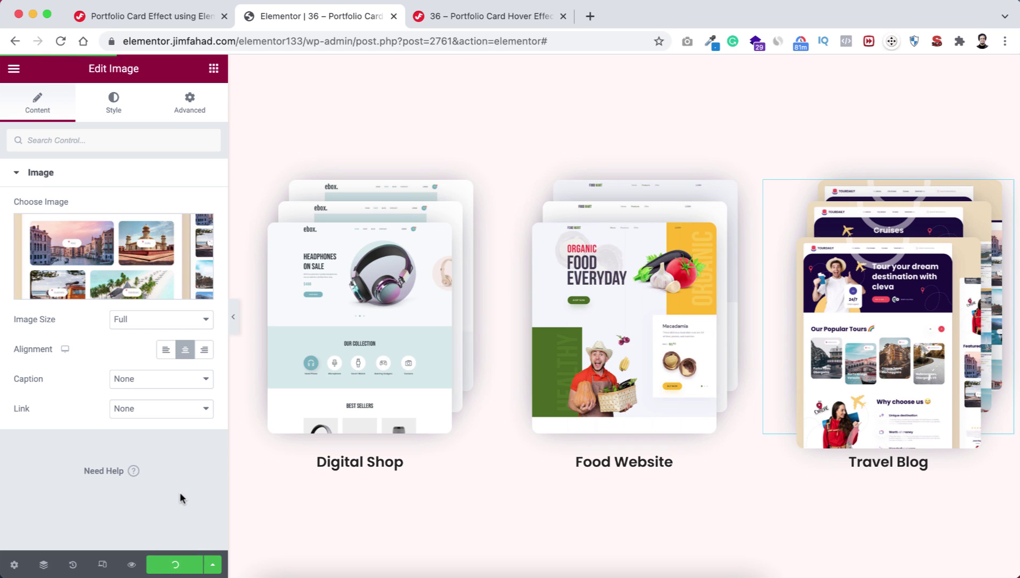